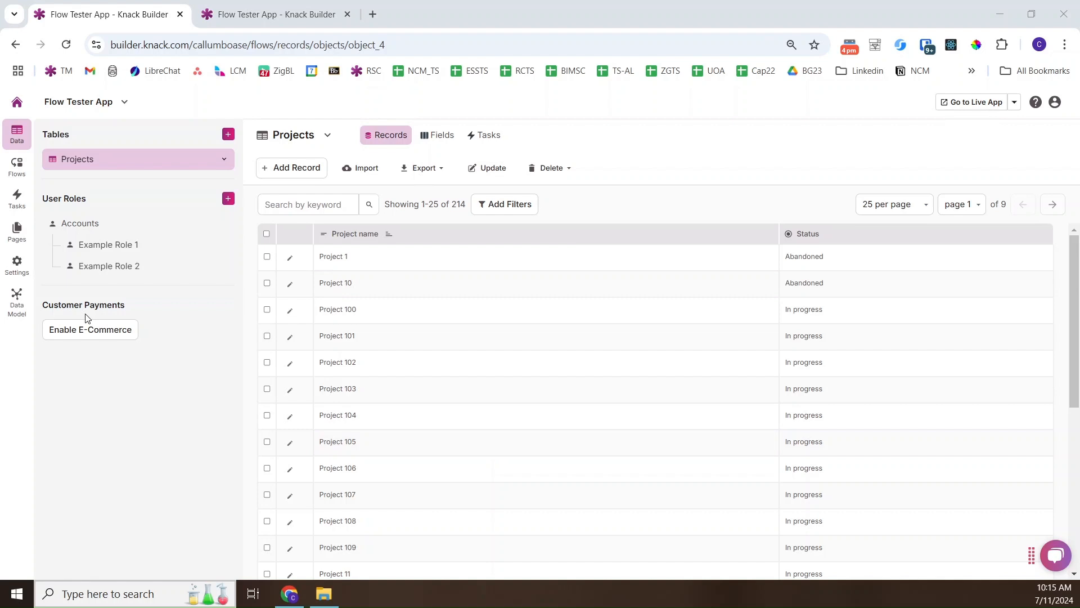
# Check the Projects table's tasks and open the Flow Tester App's flows overview at a larger page zoom
pyautogui.click(487, 141)
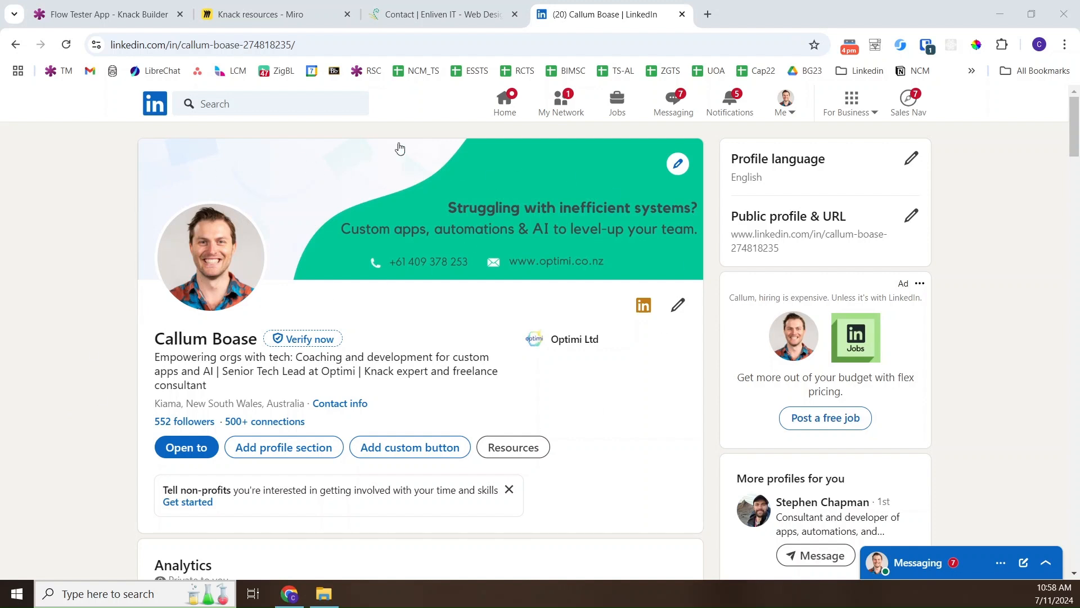
pyautogui.click(428, 13)
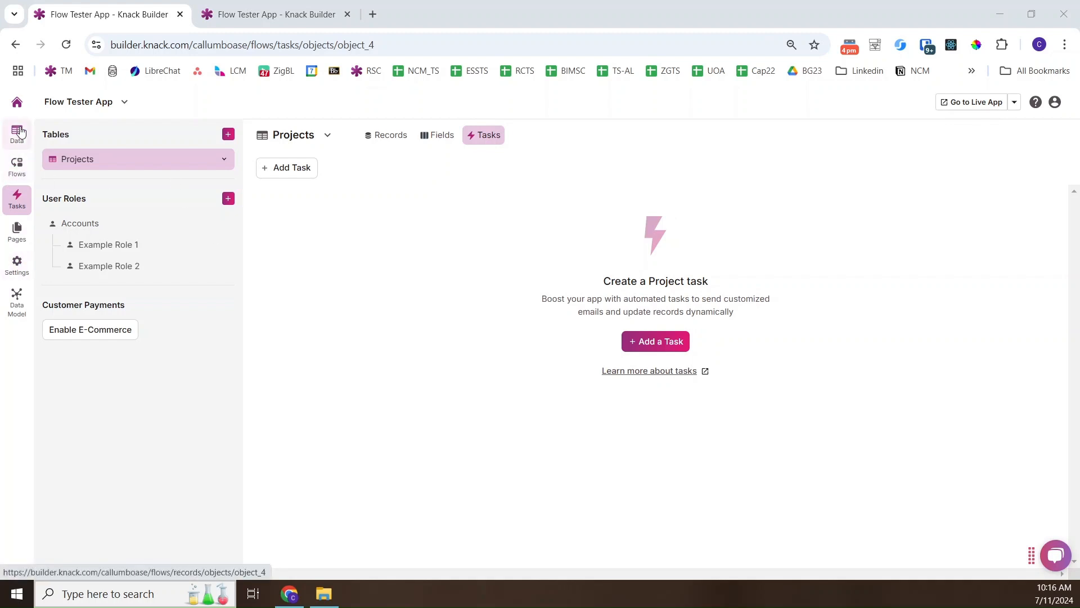
pyautogui.click(19, 174)
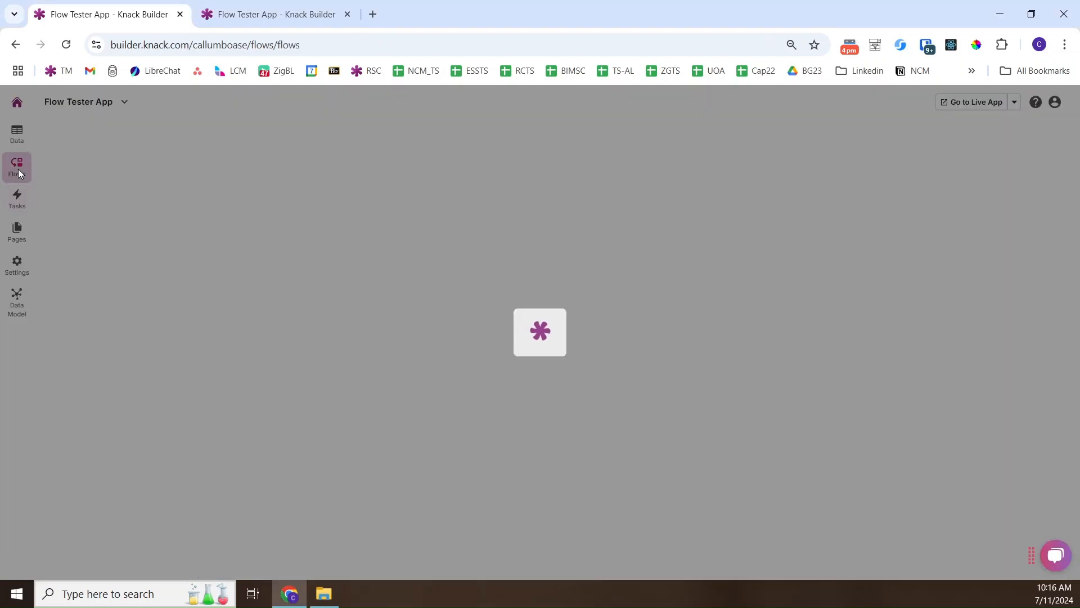
pyautogui.hotkey('ctrl', '+')
pyautogui.hotkey('ctrl', '+')
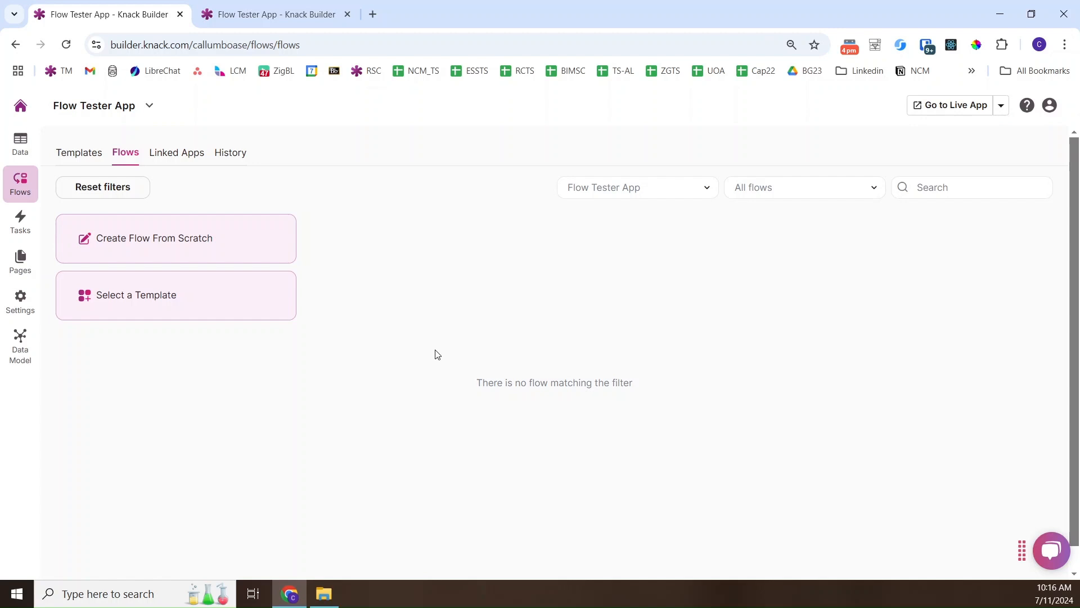
# Examine the Projects table's records, their project names and statuses, in the second builder tab, and return to the flows overview
pyautogui.click(275, 14)
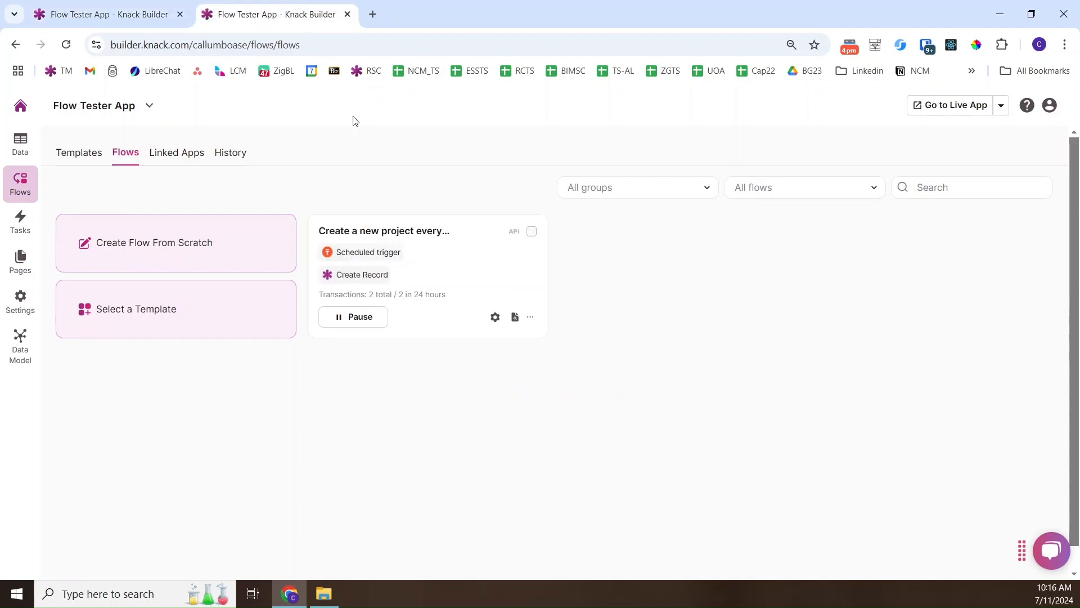
pyautogui.click(23, 144)
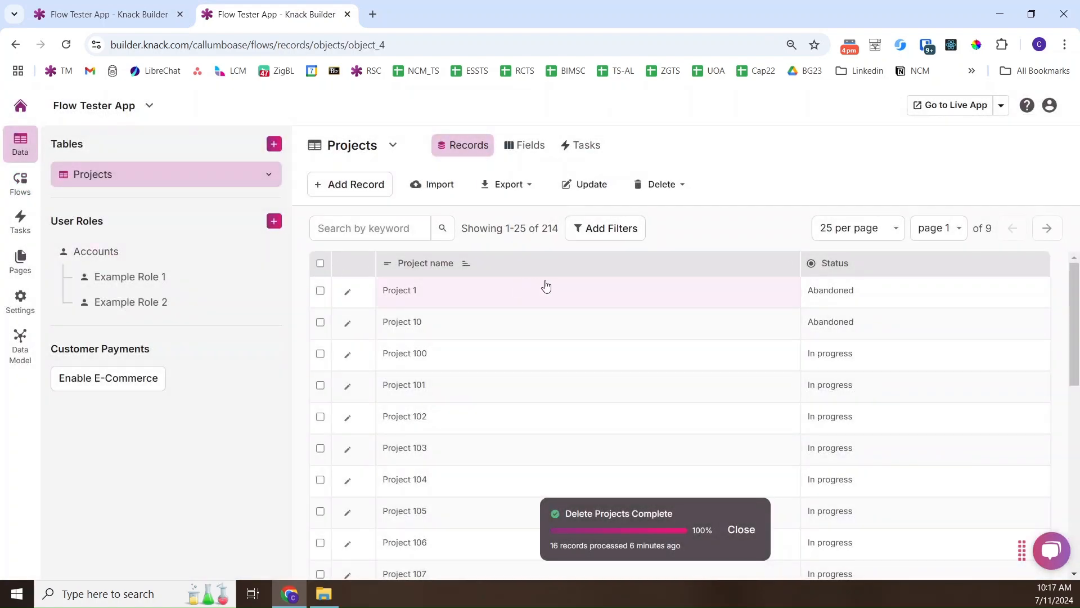
pyautogui.click(743, 530)
pyautogui.scroll(-3, 608, 325)
pyautogui.scroll(2, 604, 338)
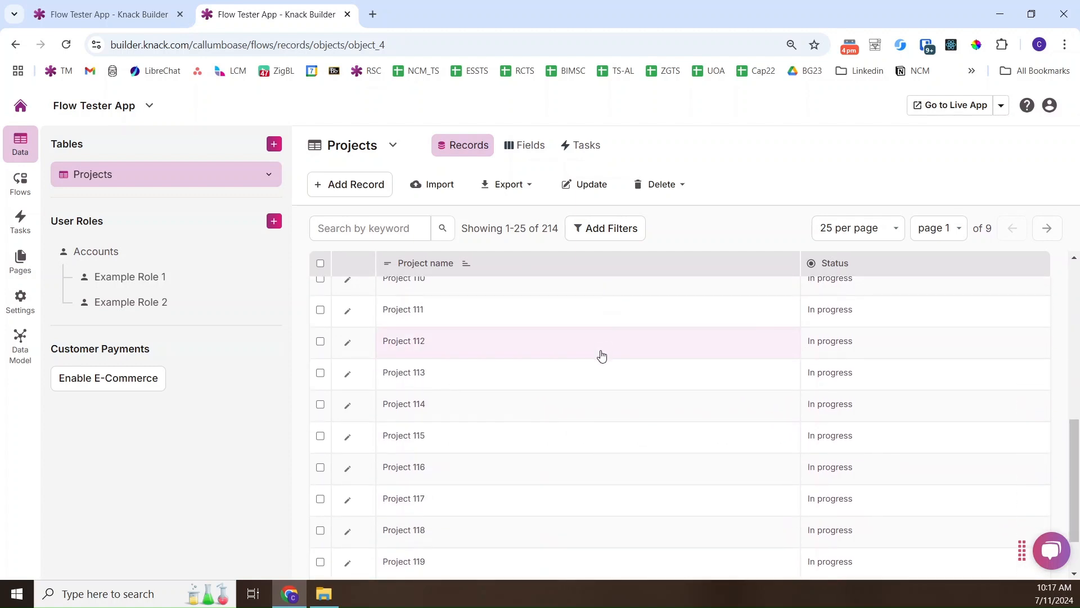
pyautogui.scroll(2, 571, 419)
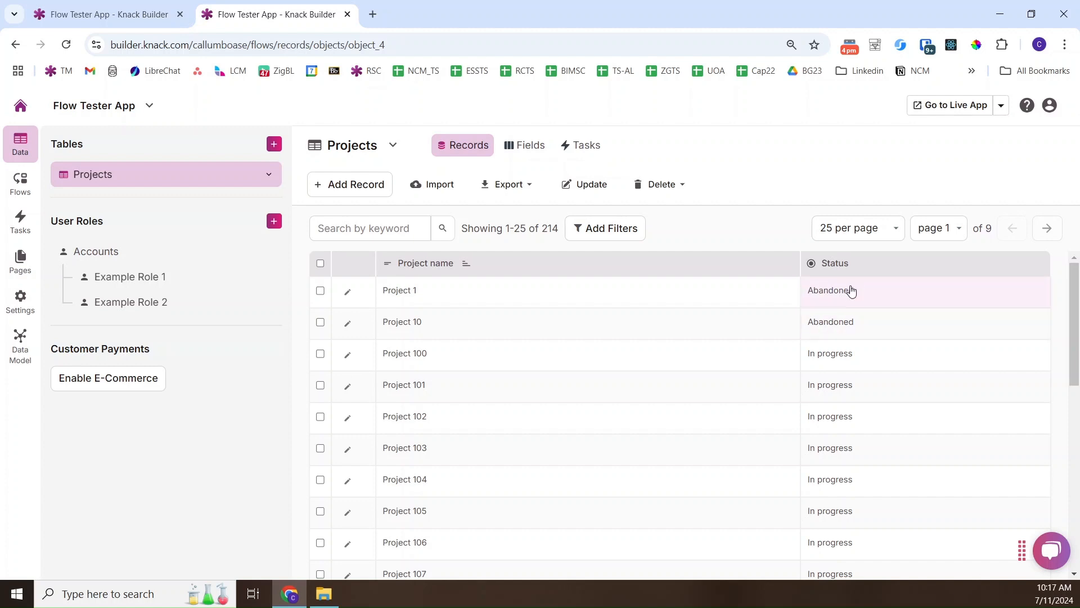
pyautogui.scroll(-5, 841, 440)
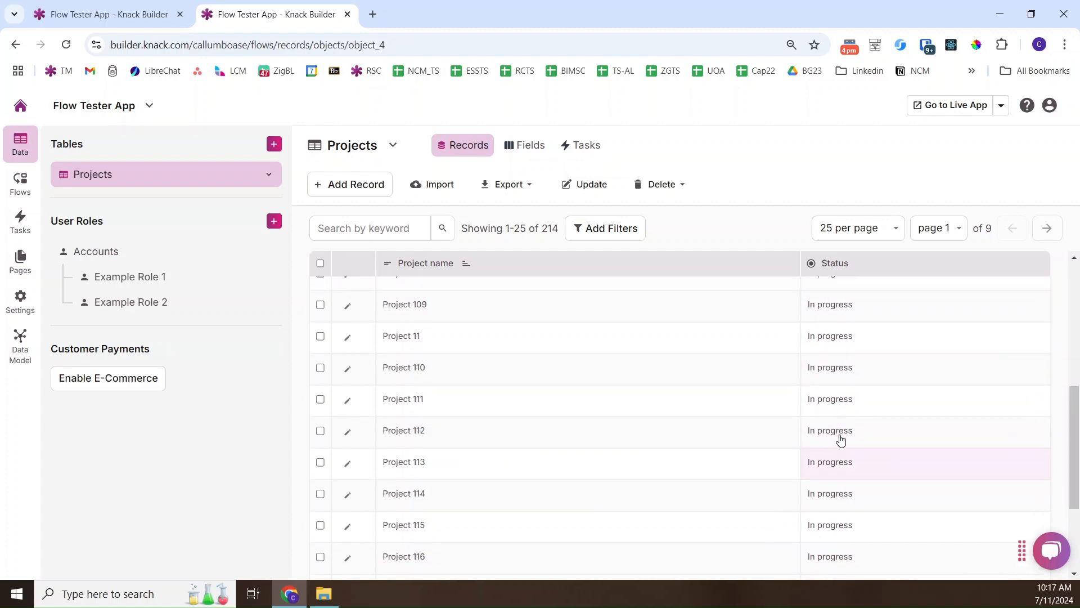
pyautogui.scroll(5, 842, 441)
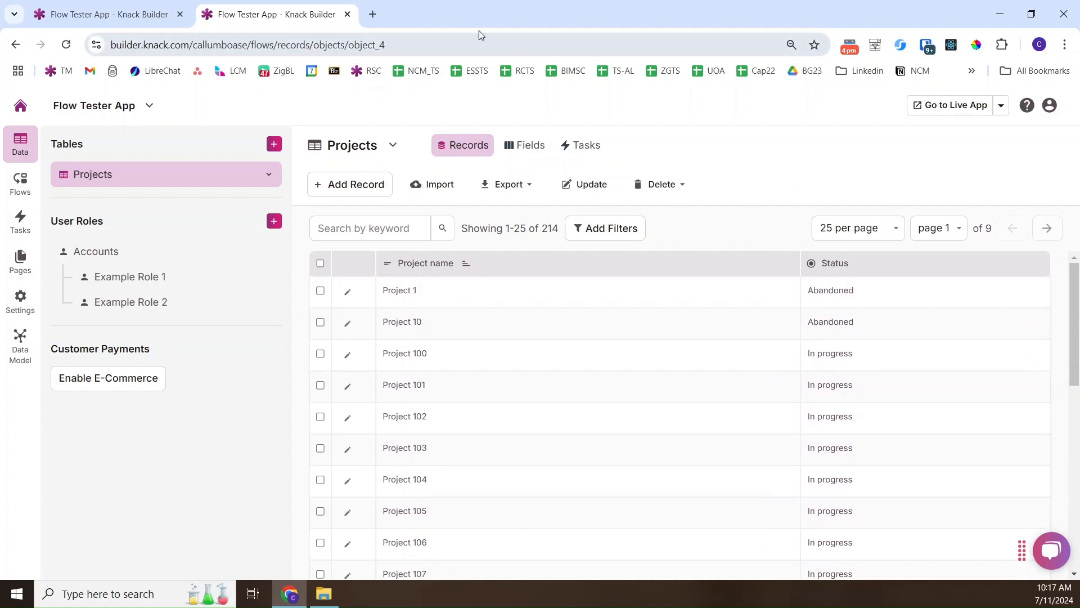
pyautogui.click(135, 14)
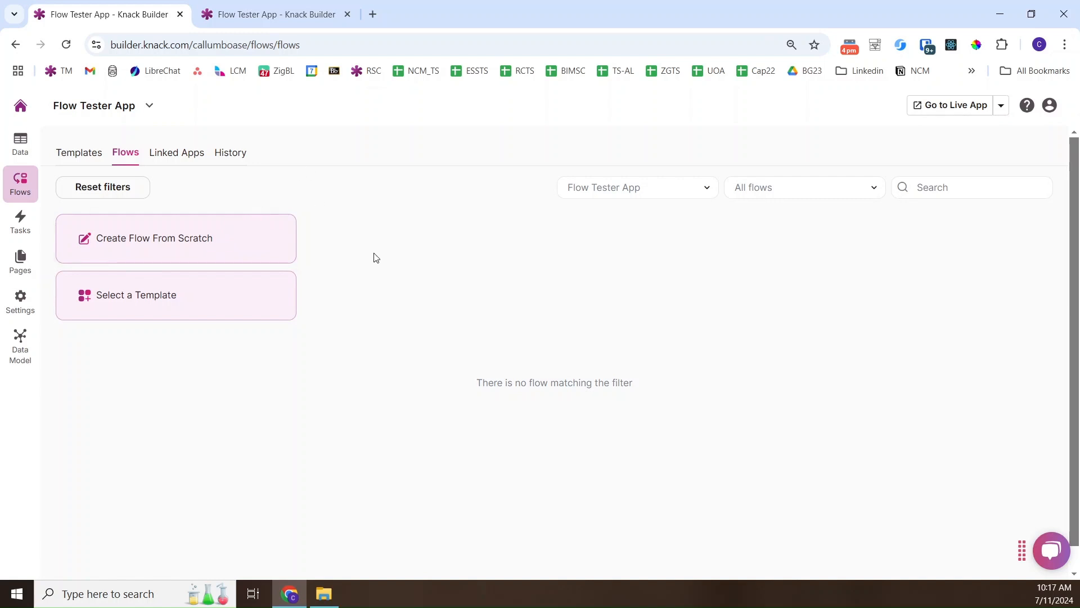
pyautogui.hotkey('ctrl', 'Tab')
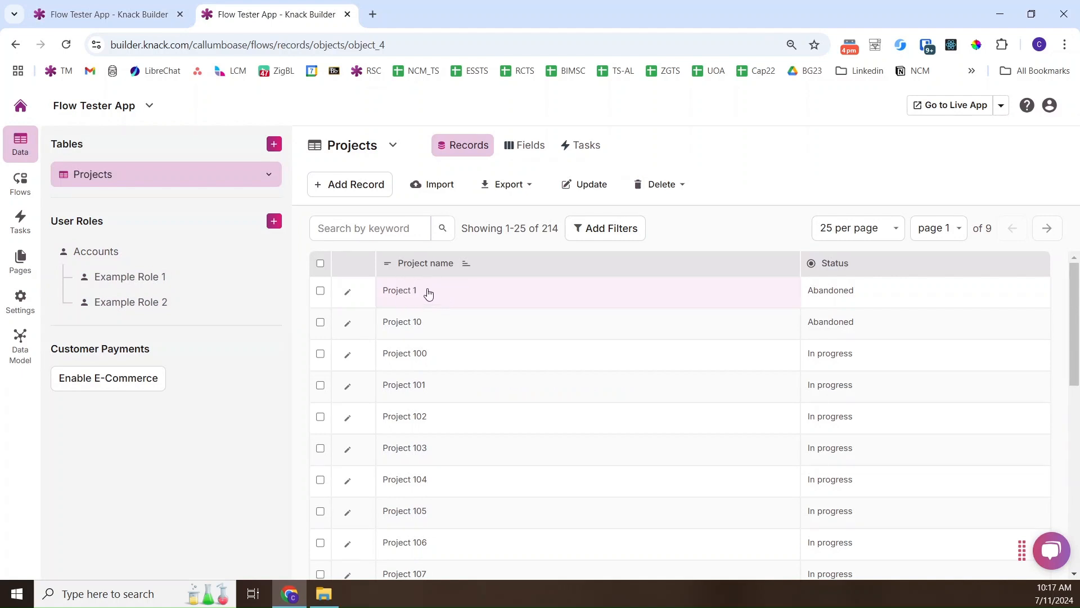
pyautogui.click(182, 5)
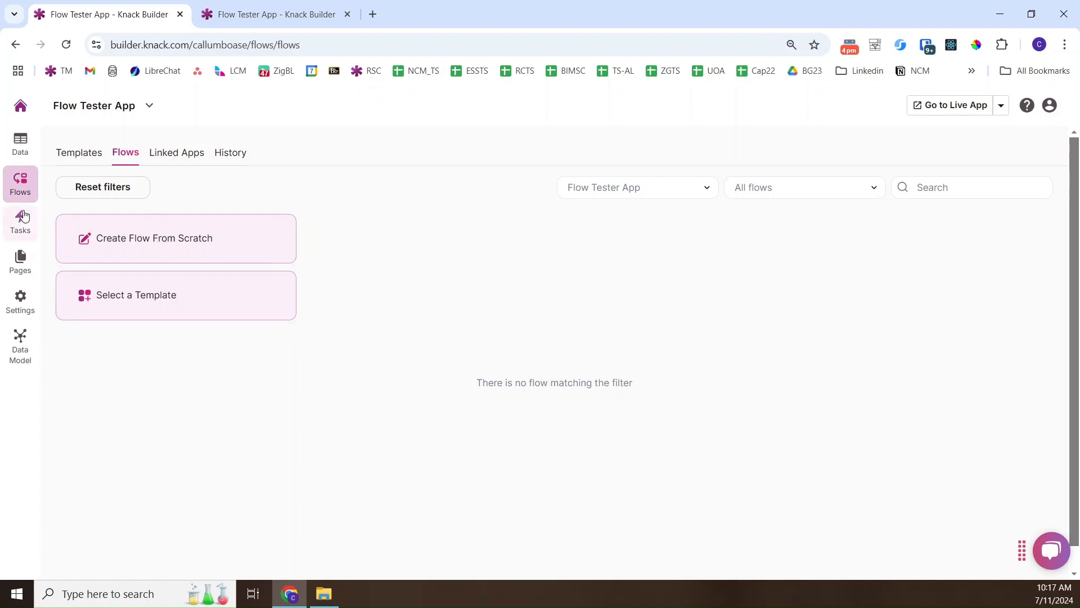
# Create a flow from scratch and name it "Create project every 5 minutes"
pyautogui.click(140, 257)
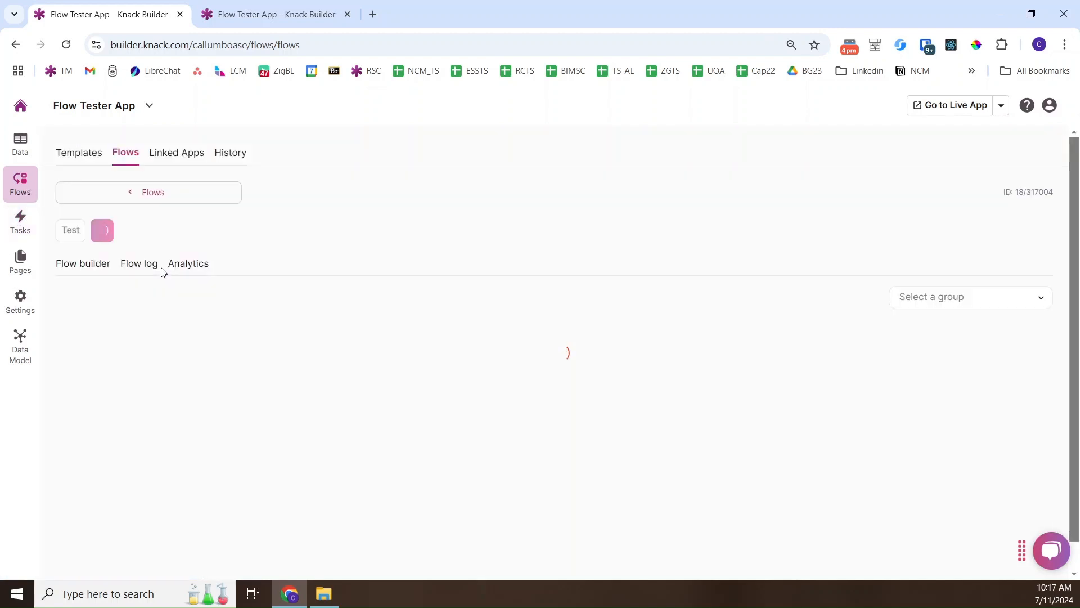
pyautogui.click(186, 235)
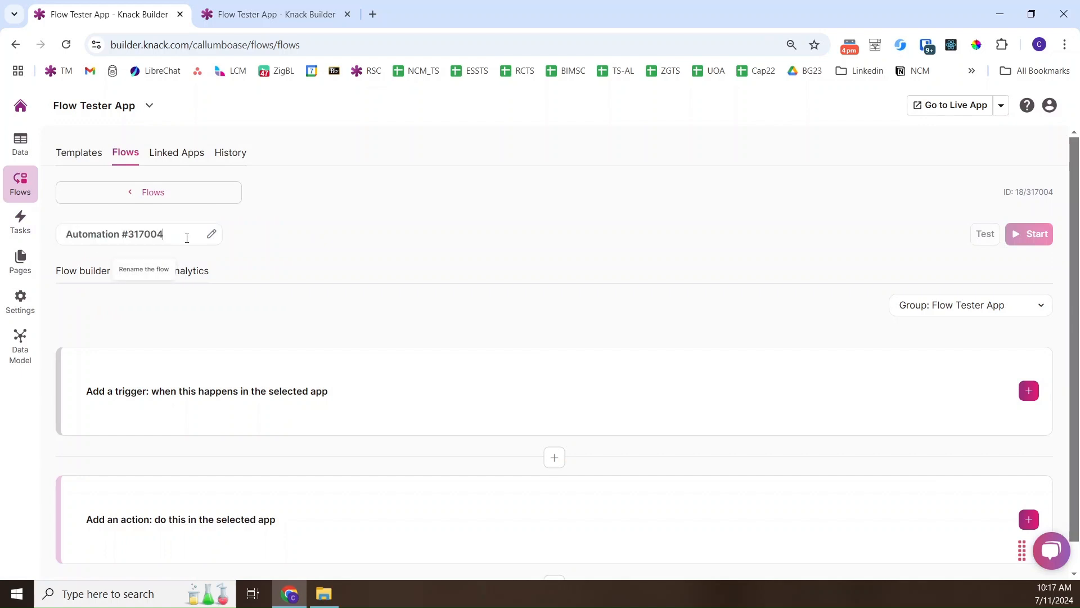
pyautogui.tripleClick(186, 237)
pyautogui.write('Cr')
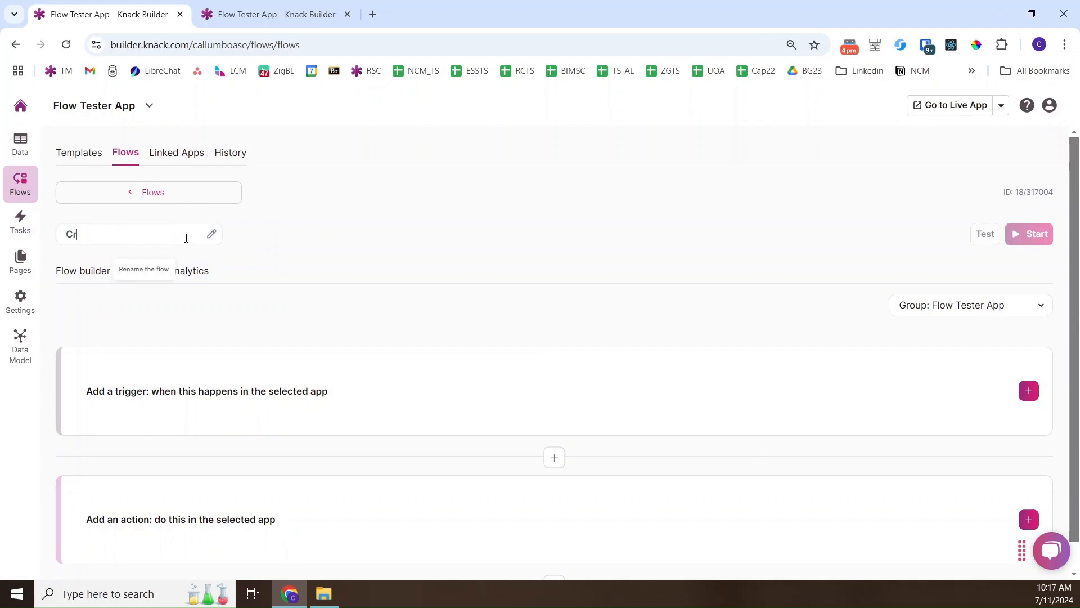
pyautogui.write('eate project every 60')
pyautogui.press('BackSpace')
pyautogui.press('BackSpace')
pyautogui.write('5 minutes')
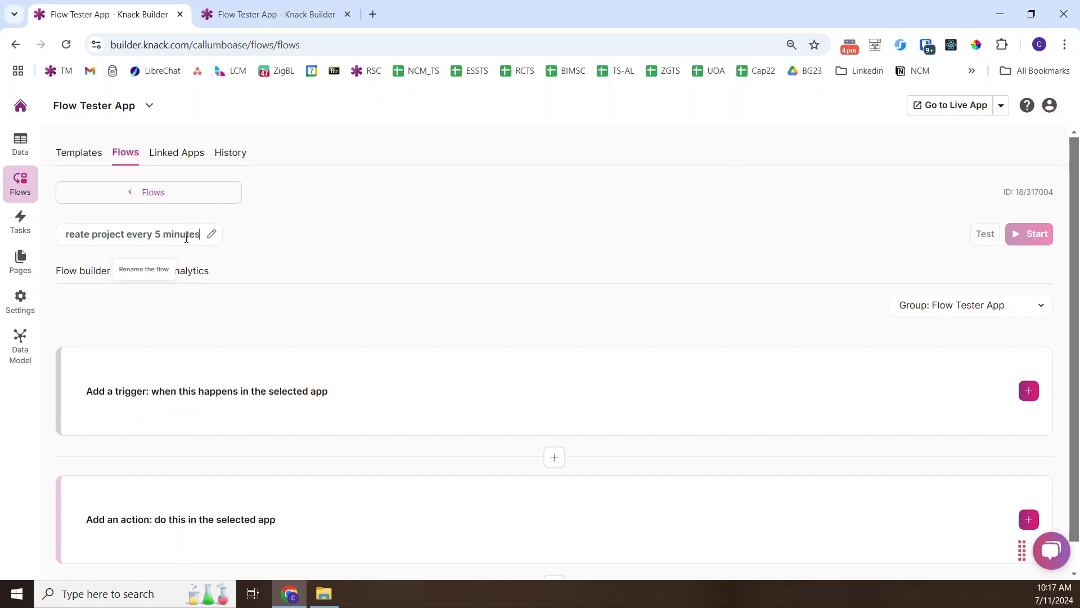
pyautogui.press('Return')
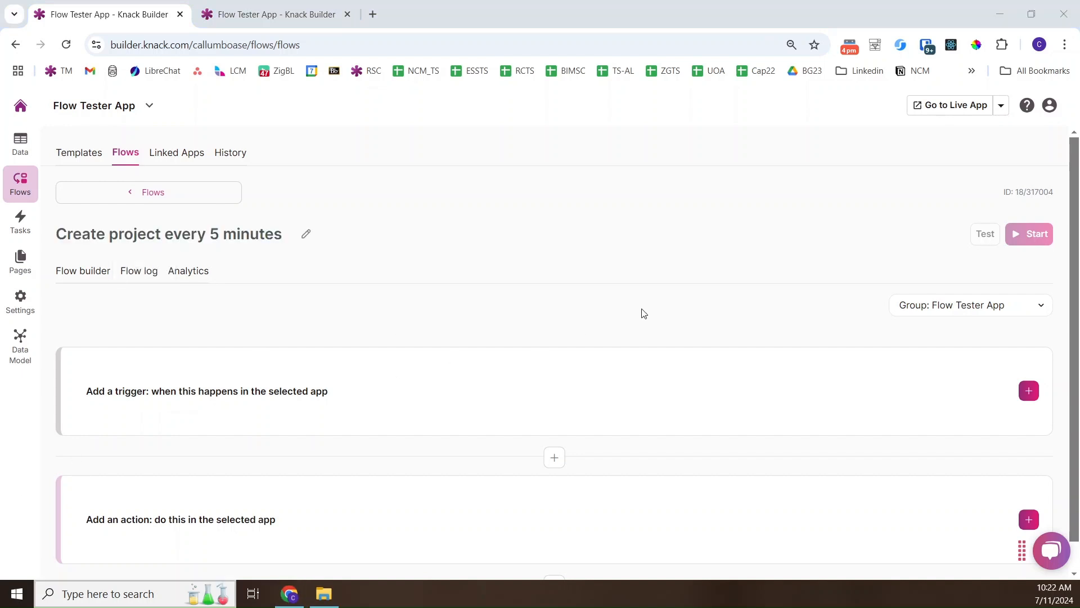
pyautogui.click(601, 311)
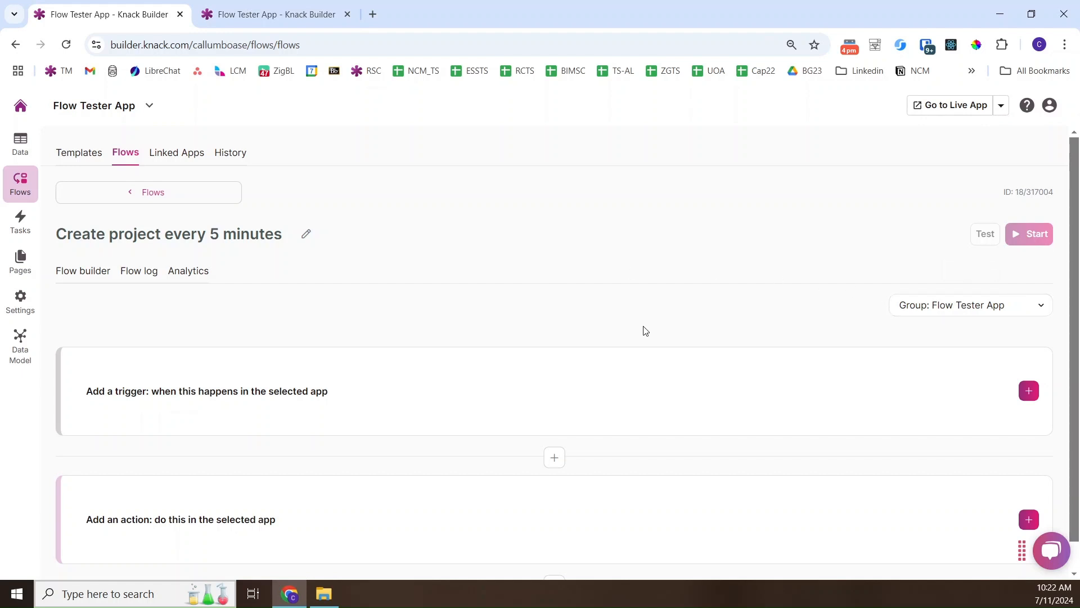
# Start setting up the flow's trigger with Knack as the source app and review its available trigger events
pyautogui.click(1030, 389)
pyautogui.click(394, 340)
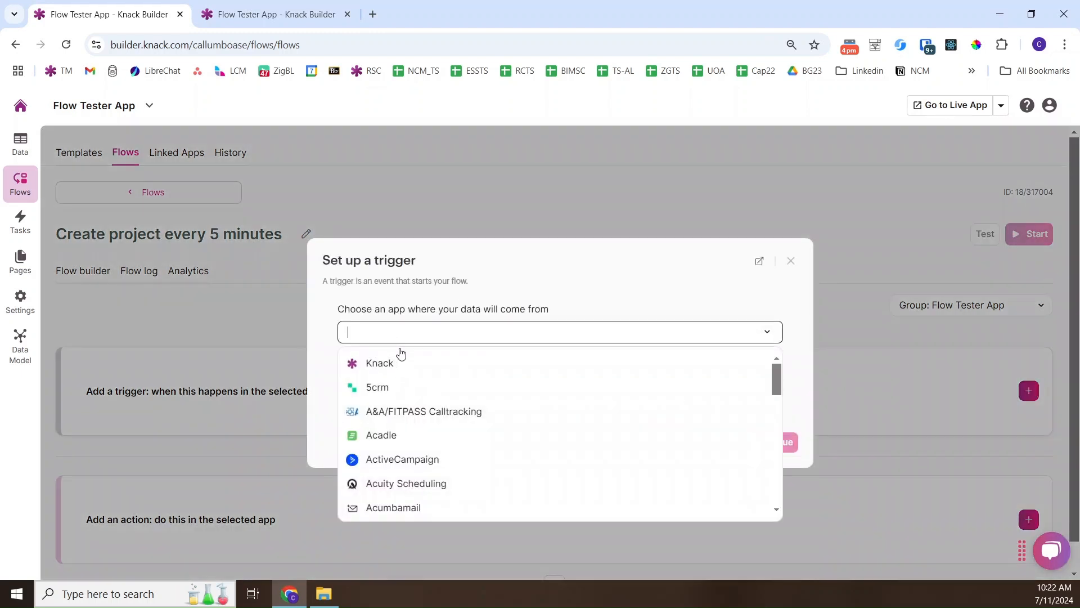
pyautogui.scroll(-10, 474, 402)
pyautogui.scroll(10, 467, 451)
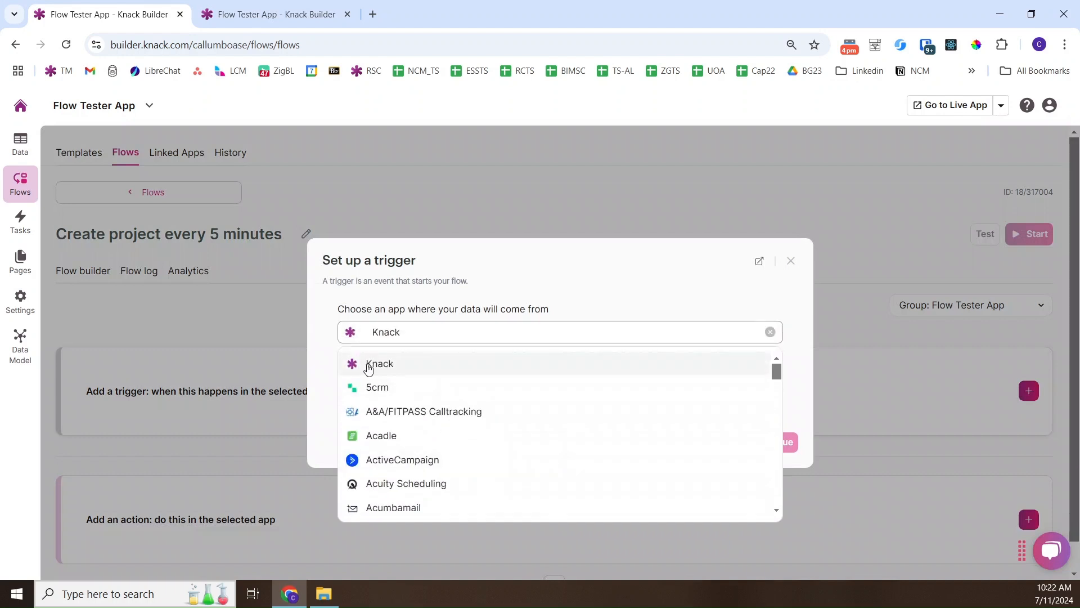
pyautogui.click(369, 364)
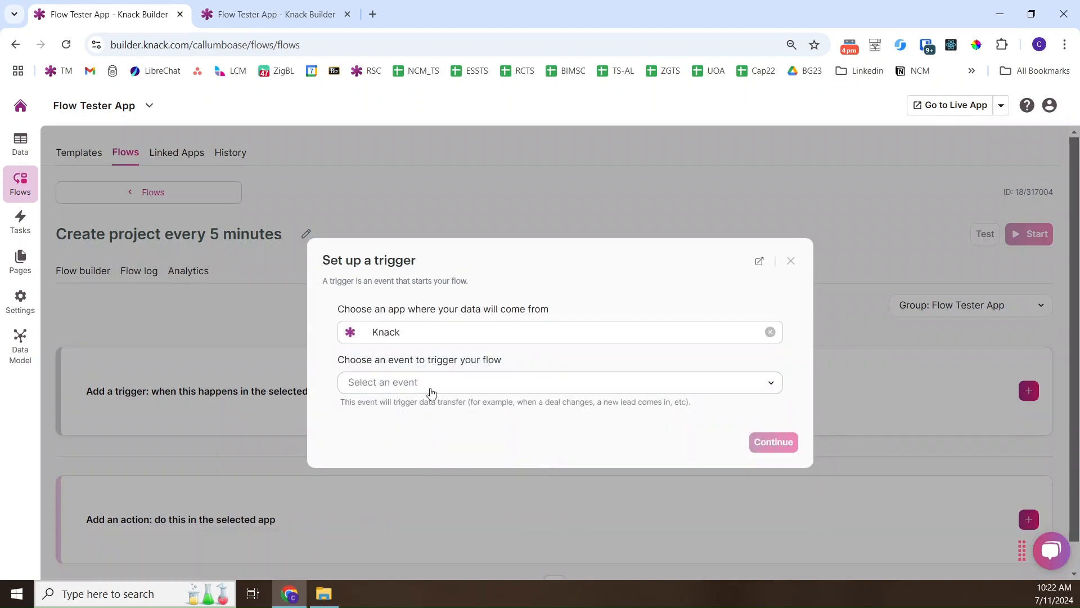
pyautogui.click(431, 388)
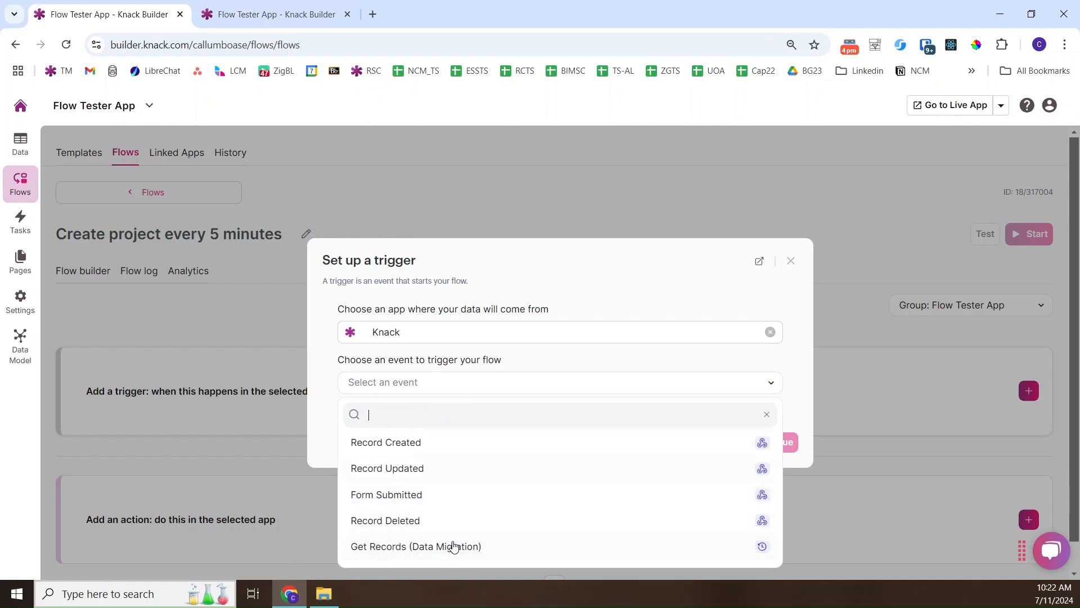
pyautogui.click(469, 287)
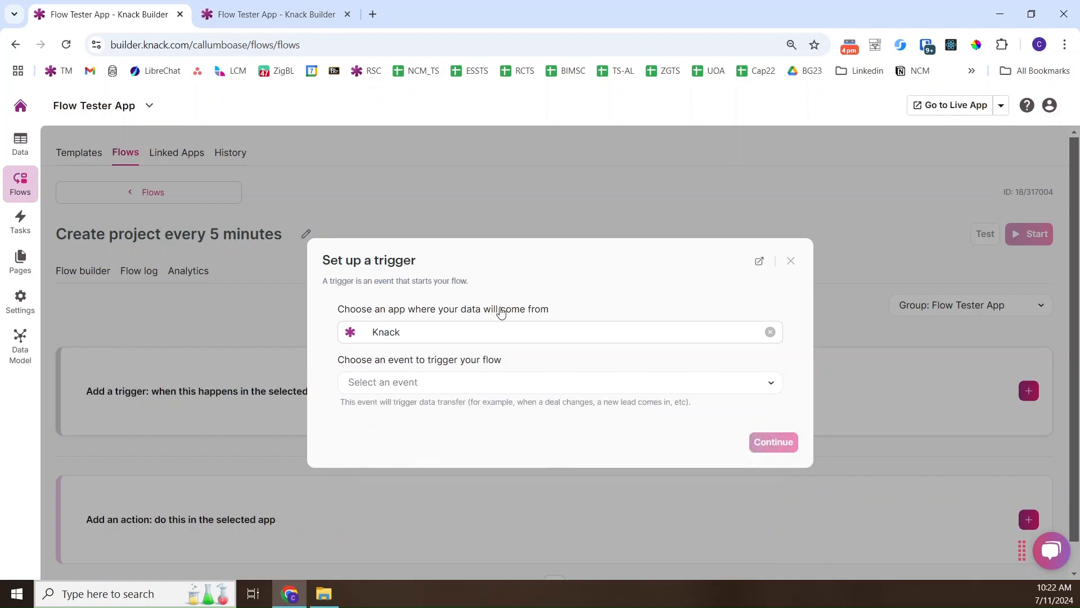
# Change the trigger's source app to Gmail and review the trigger events it offers
pyautogui.click(465, 336)
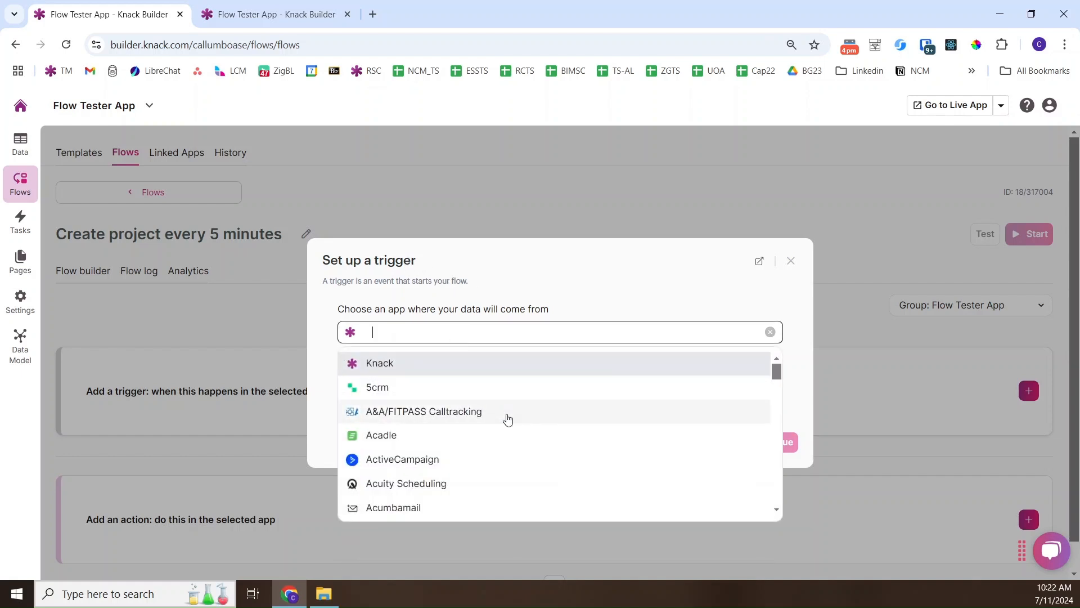
pyautogui.scroll(-3, 510, 420)
pyautogui.scroll(-3, 511, 419)
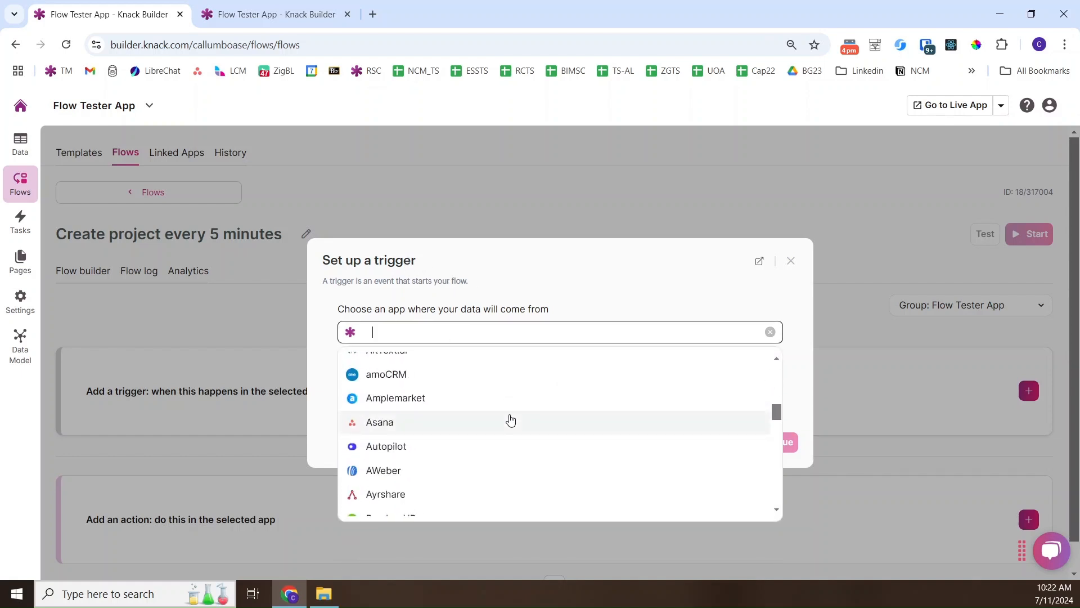
pyautogui.write('gmail')
pyautogui.click(394, 362)
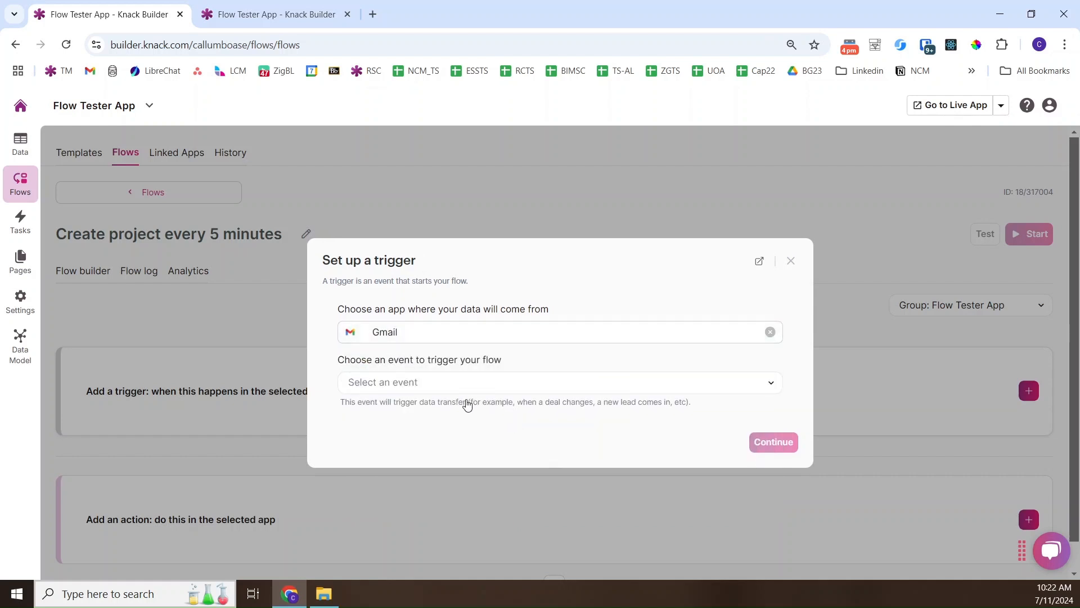
pyautogui.click(438, 386)
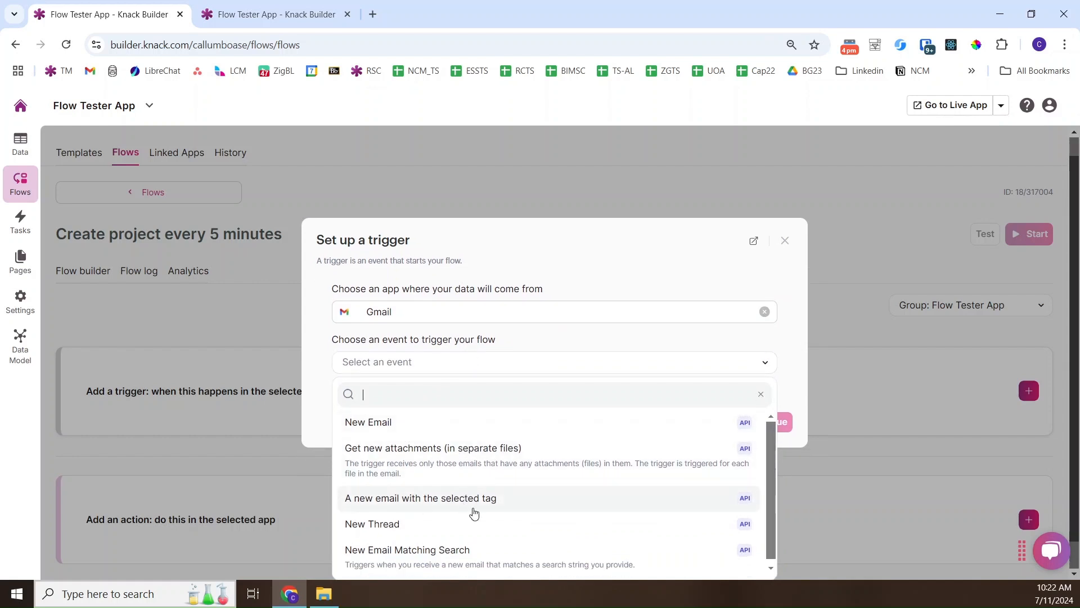
pyautogui.click(578, 280)
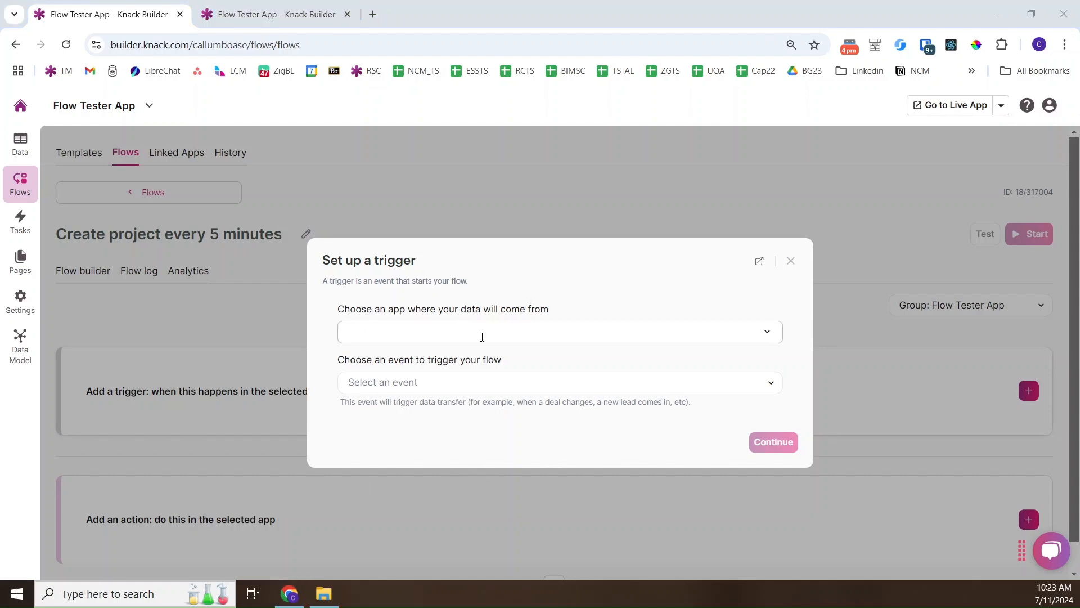
# Find the Tool (Albato) app with the search "schedule" and add its Scheduled trigger event as the flow's trigger
pyautogui.click(491, 287)
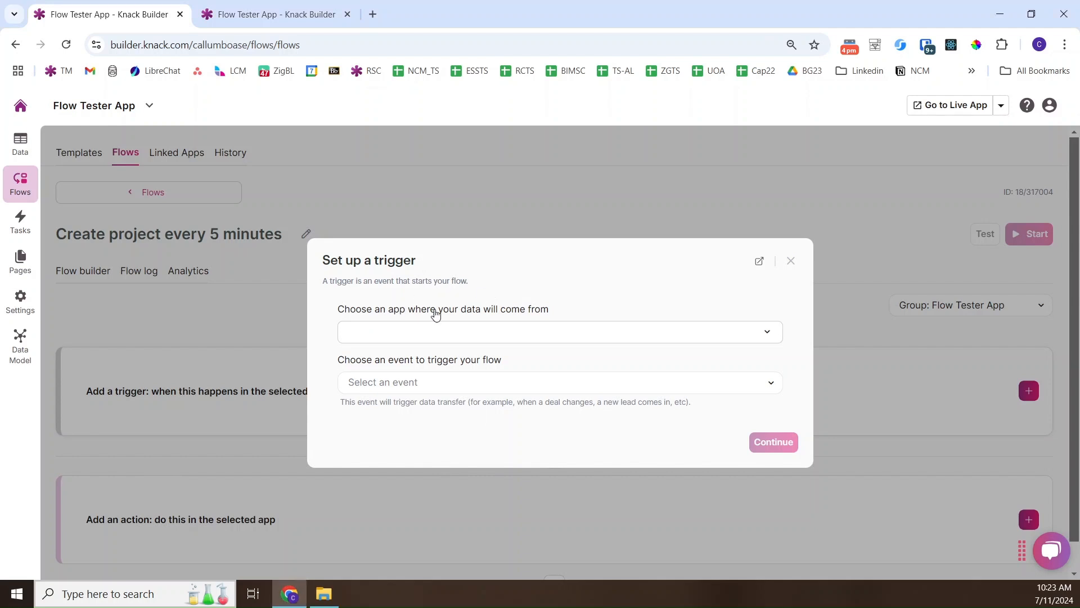
pyautogui.click(401, 330)
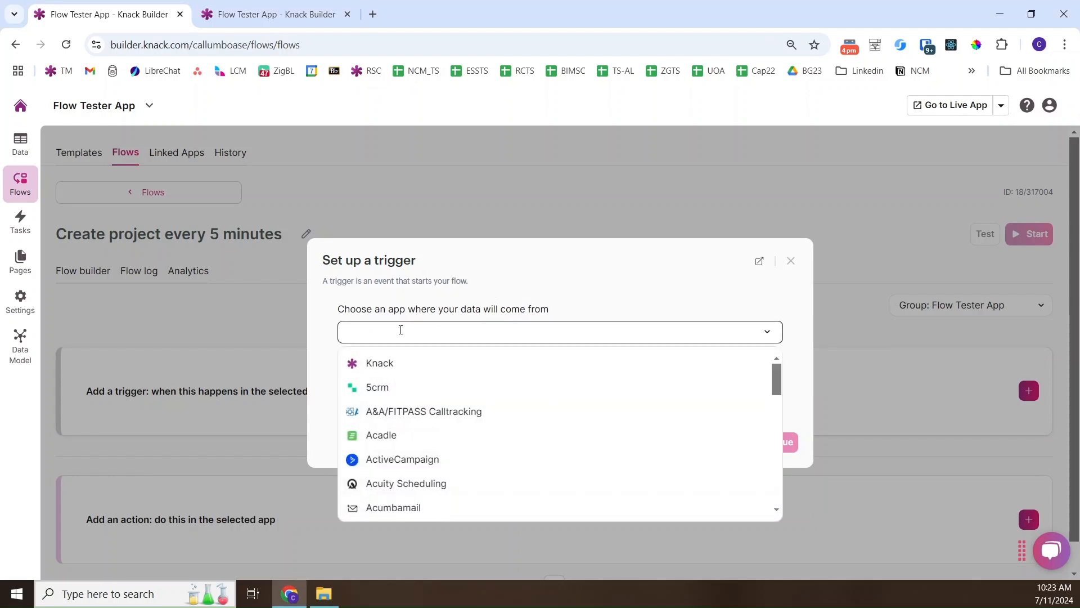
pyautogui.write('schedule')
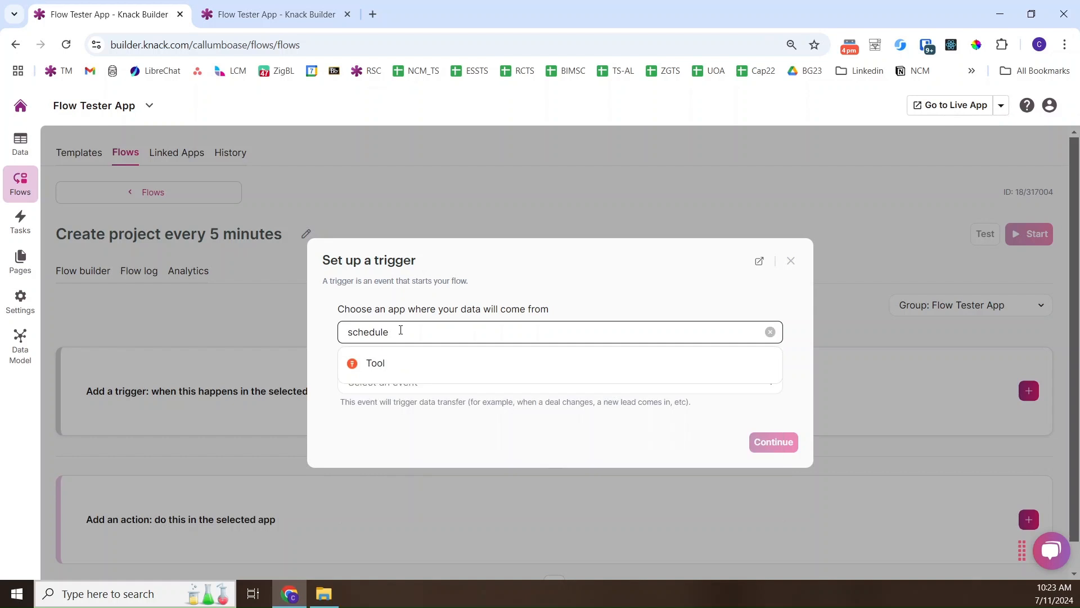
pyautogui.click(373, 366)
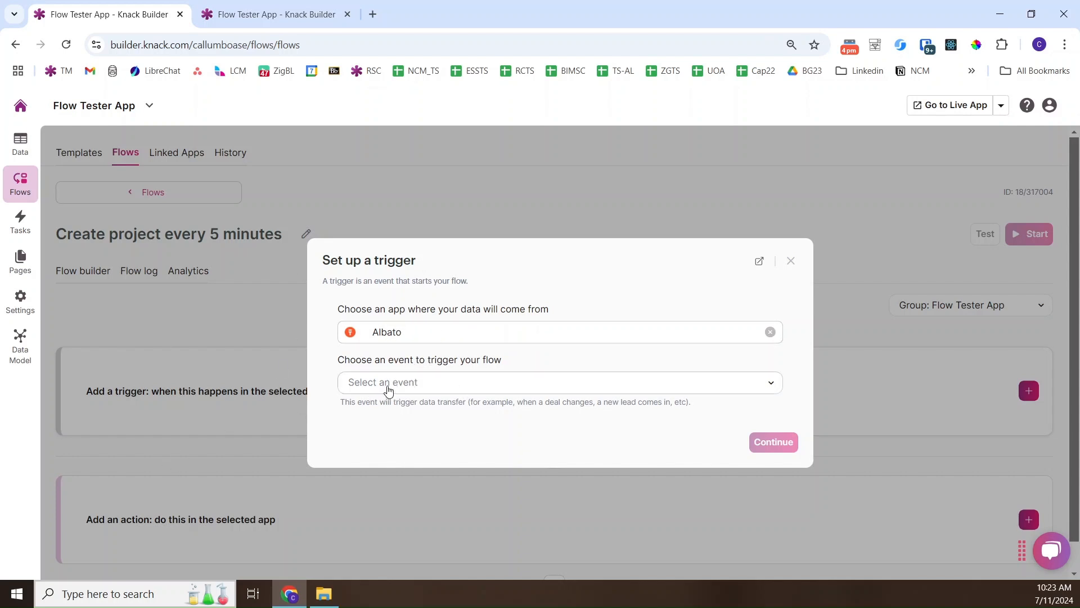
pyautogui.click(412, 387)
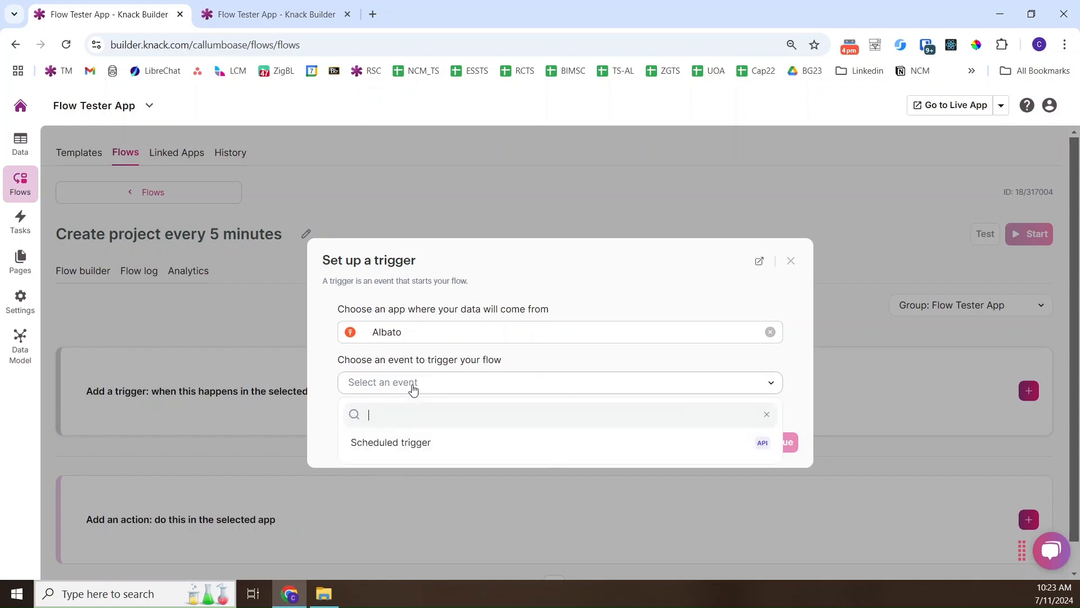
pyautogui.click(398, 443)
pyautogui.click(765, 448)
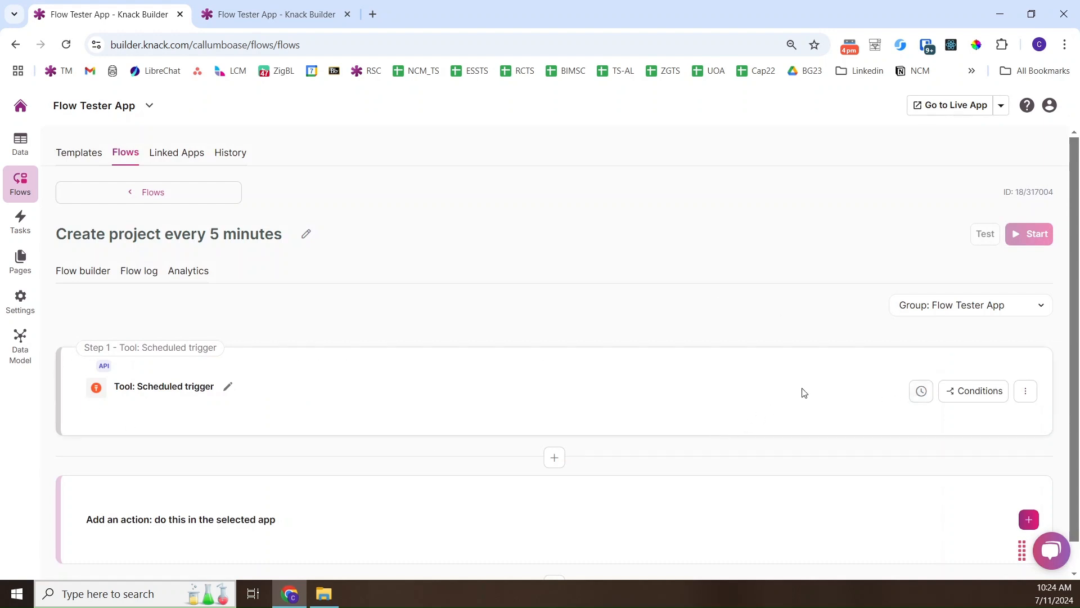
# Open the scheduled trigger's schedule settings and try the Once a day frequency before returning to Between specific hours
pyautogui.click(921, 392)
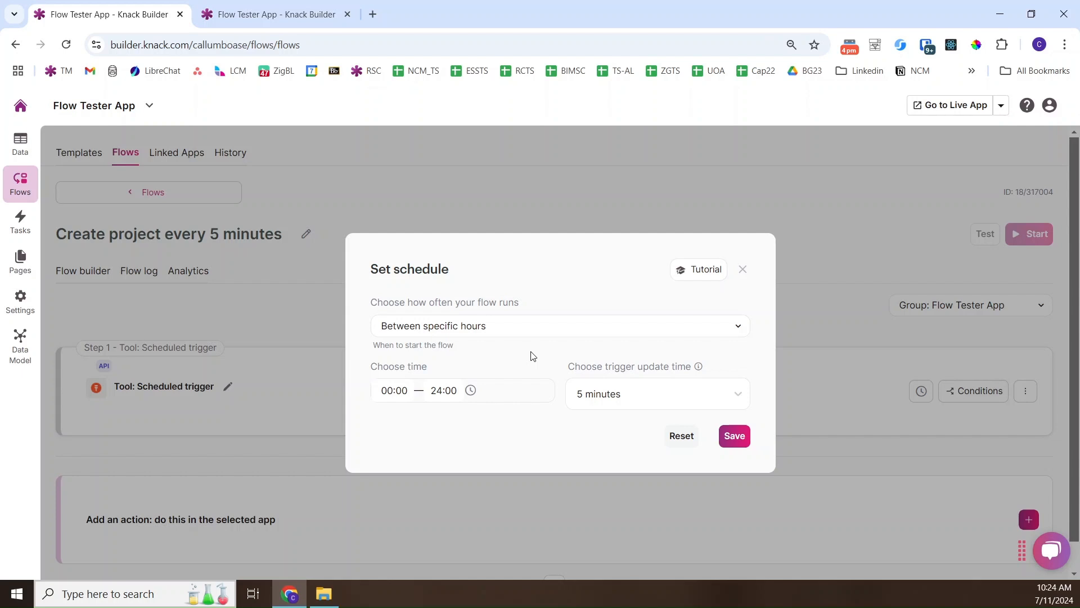
pyautogui.click(441, 338)
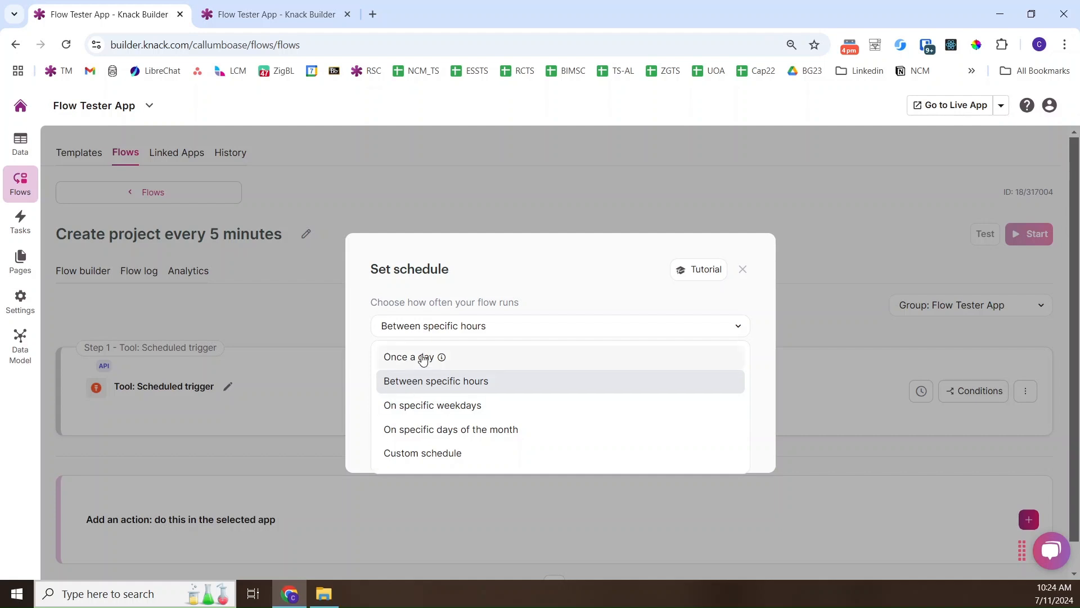
pyautogui.click(423, 359)
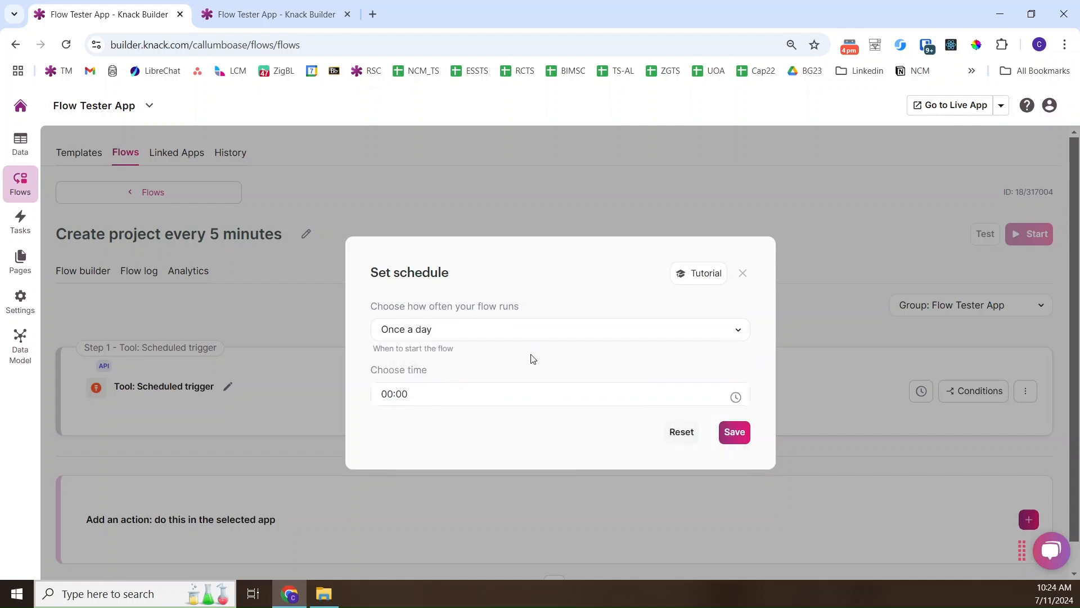
pyautogui.click(417, 396)
pyautogui.write('13')
pyautogui.click(487, 332)
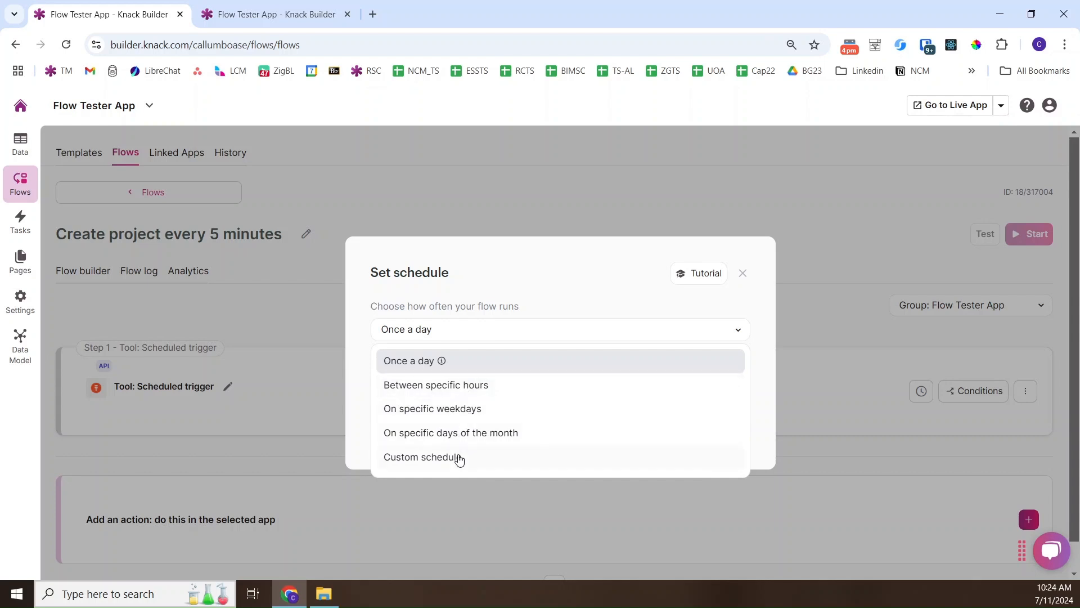
pyautogui.click(445, 386)
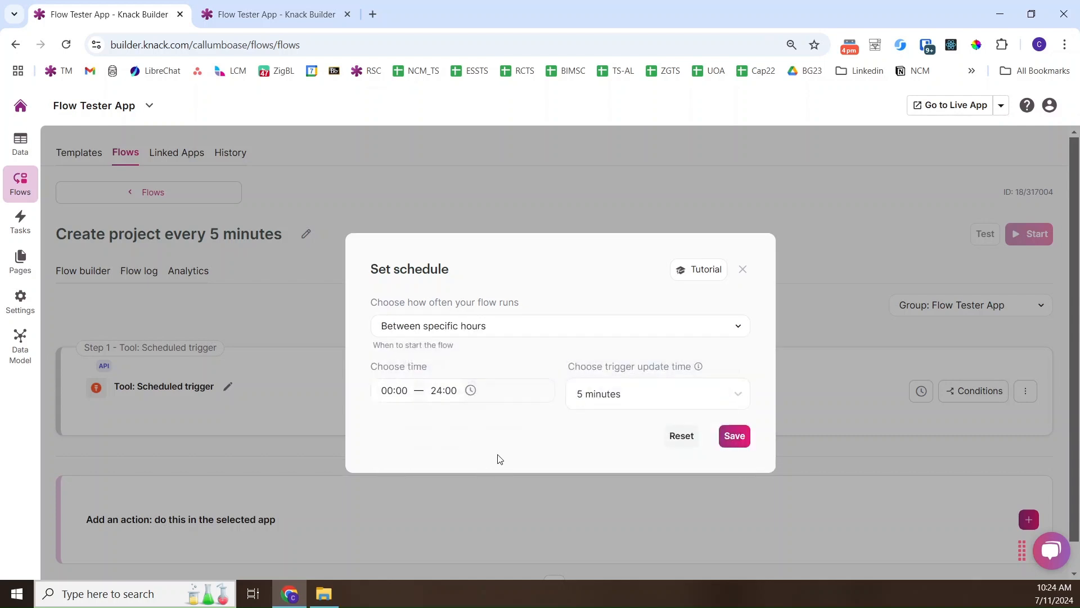
pyautogui.click(563, 326)
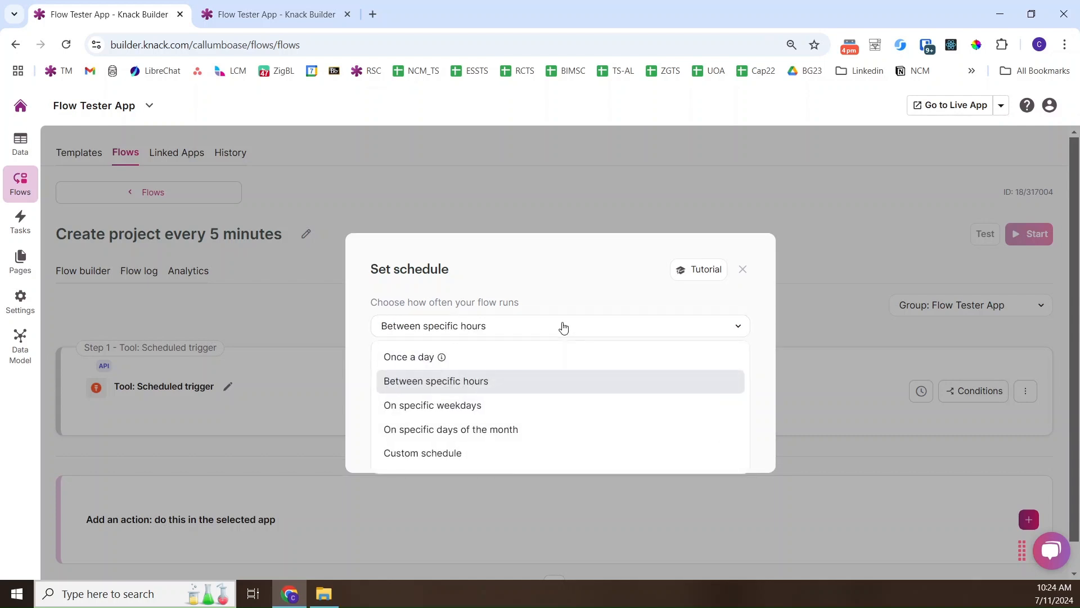
pyautogui.click(550, 294)
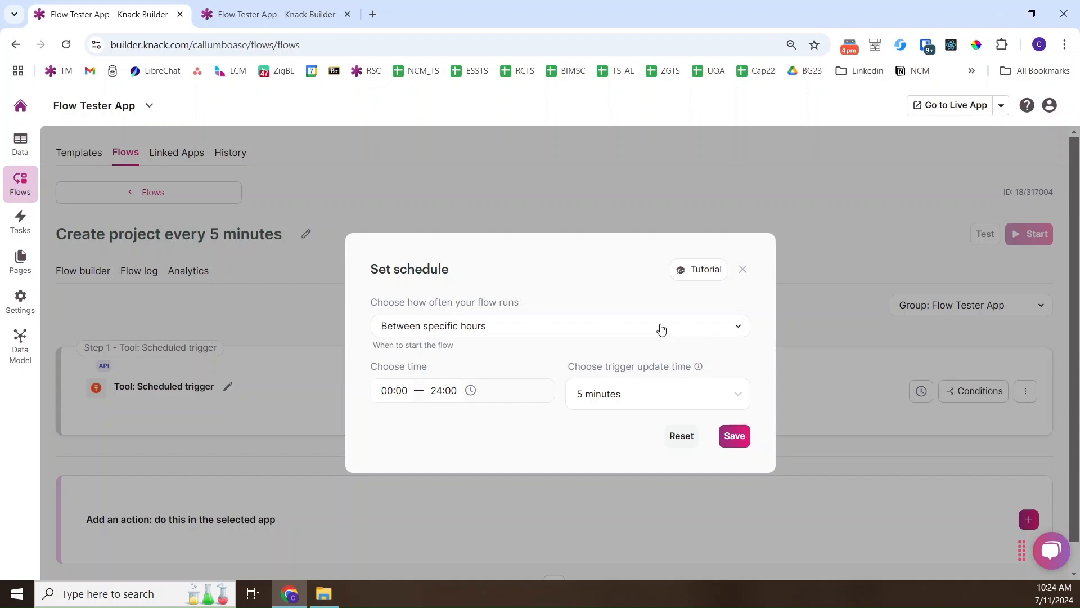
# Try 15 minutes as the trigger update time and set it back to 5 minutes
pyautogui.click(615, 395)
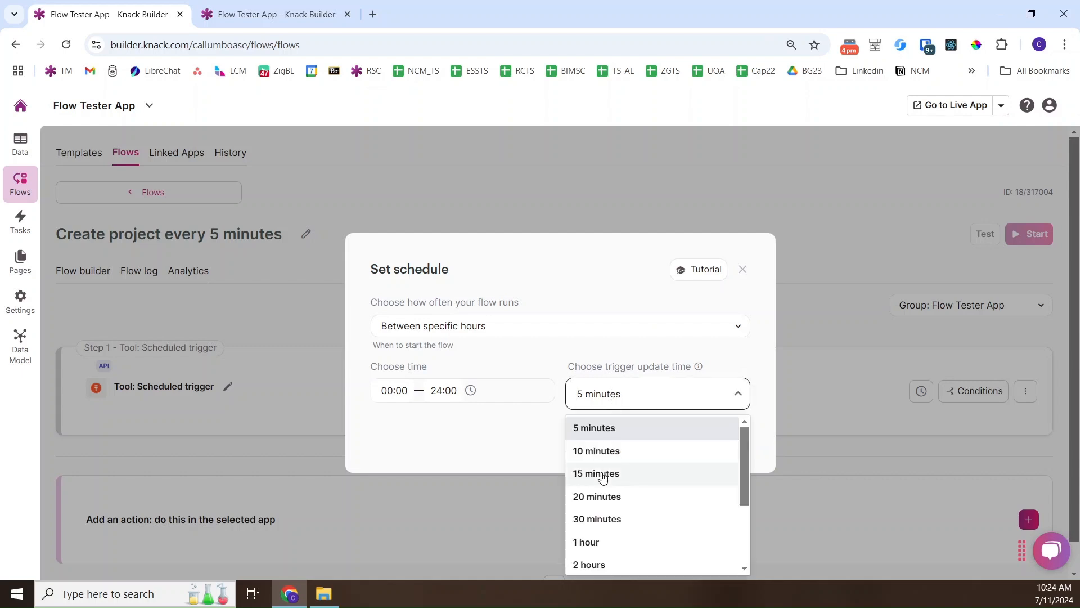
pyautogui.click(599, 474)
pyautogui.click(615, 388)
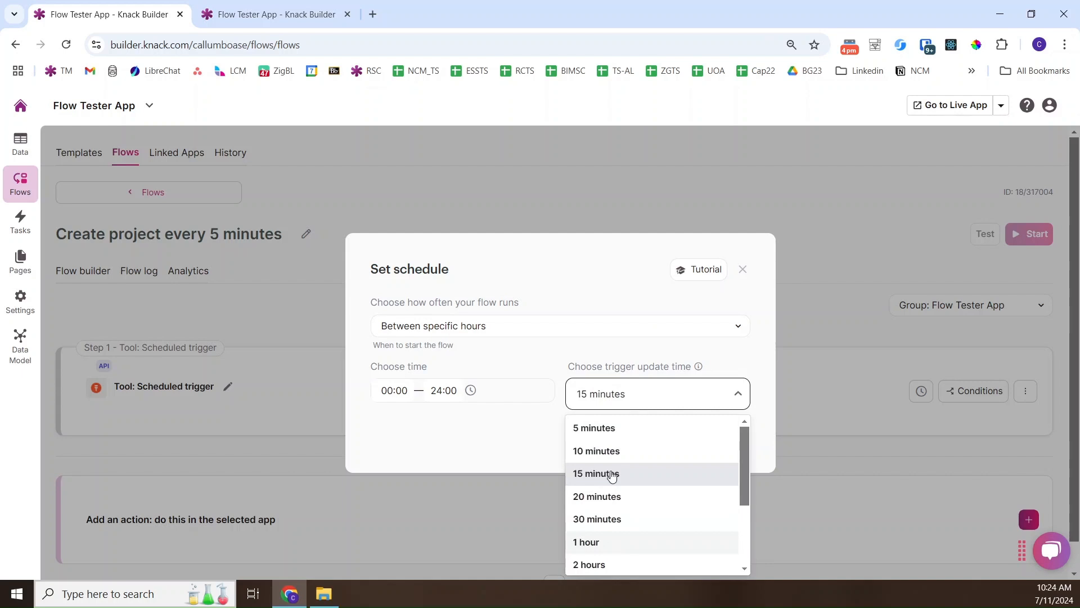
pyautogui.click(612, 360)
pyautogui.click(610, 395)
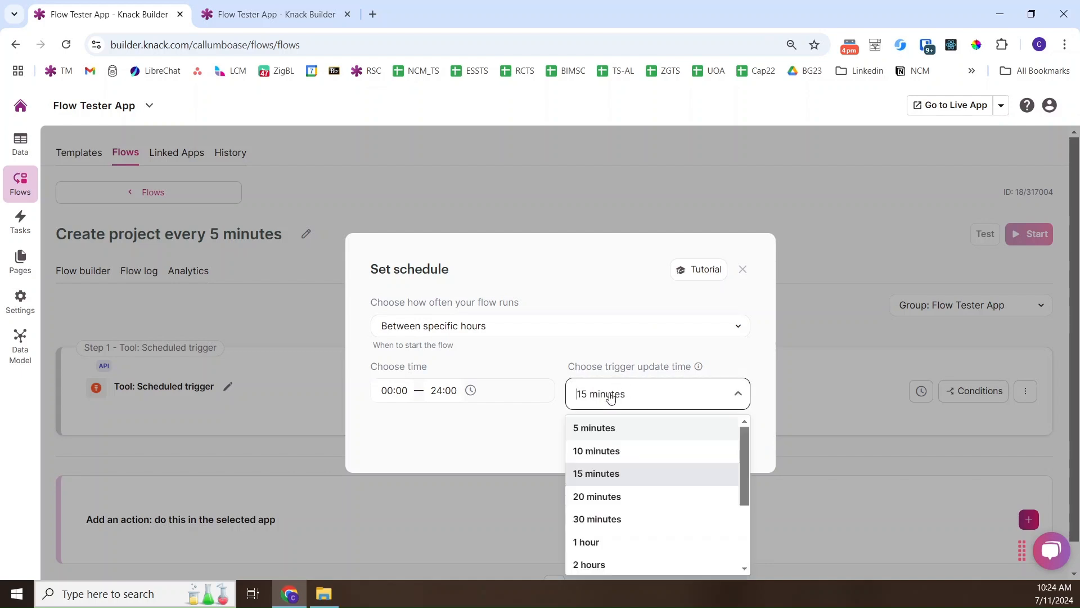
pyautogui.click(606, 437)
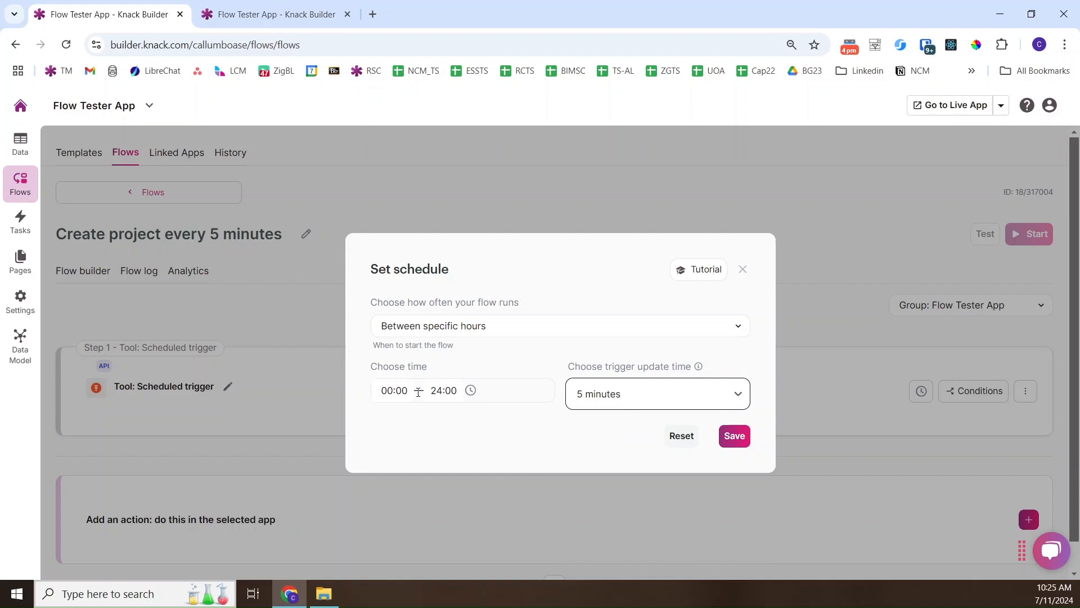
pyautogui.click(616, 398)
pyautogui.click(616, 398)
# Try the On specific weekdays frequency, and a custom schedule with the date range 01.11.2024 to 30.11.2024
pyautogui.click(471, 330)
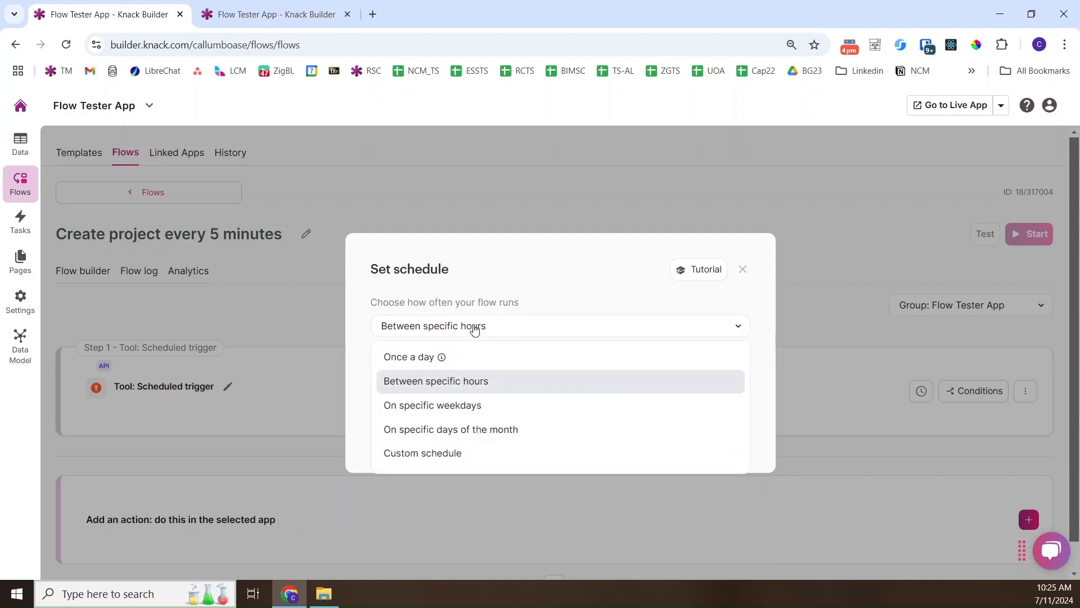
pyautogui.click(448, 415)
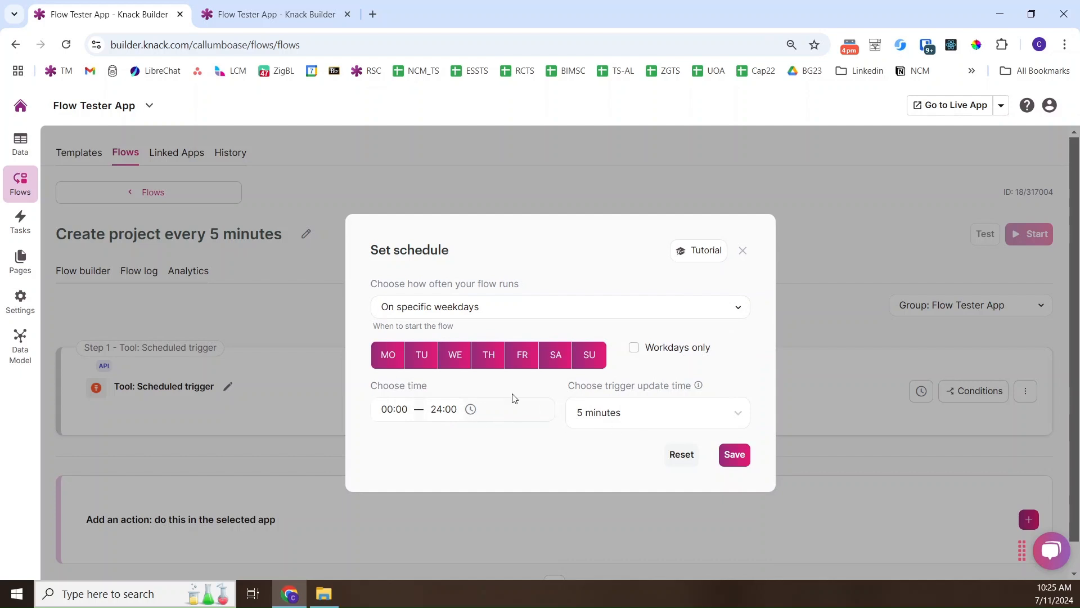
pyautogui.click(446, 307)
pyautogui.click(444, 435)
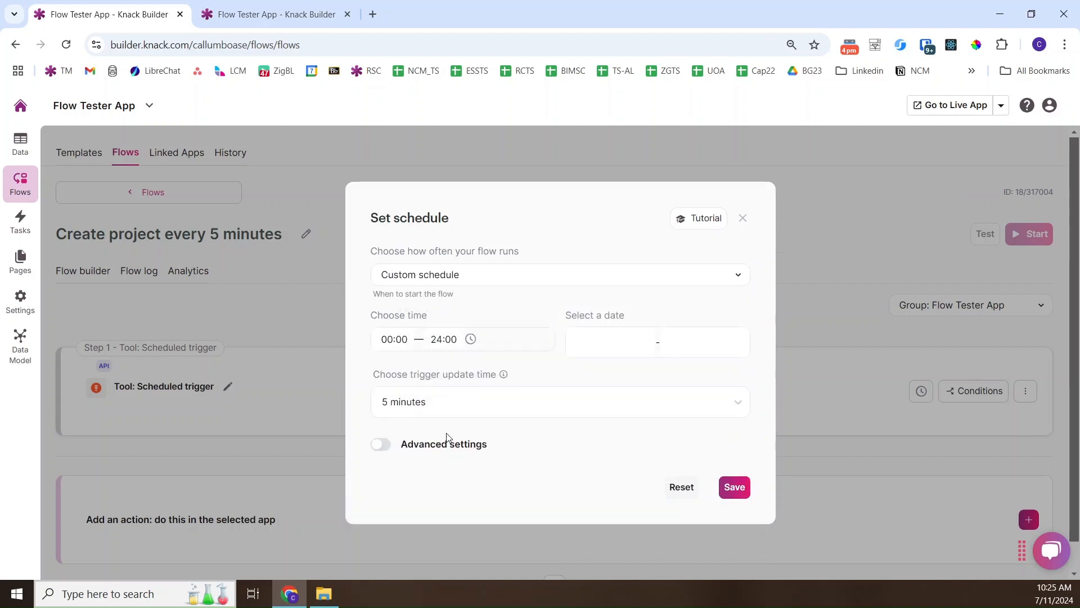
pyautogui.click(586, 341)
pyautogui.click(699, 420)
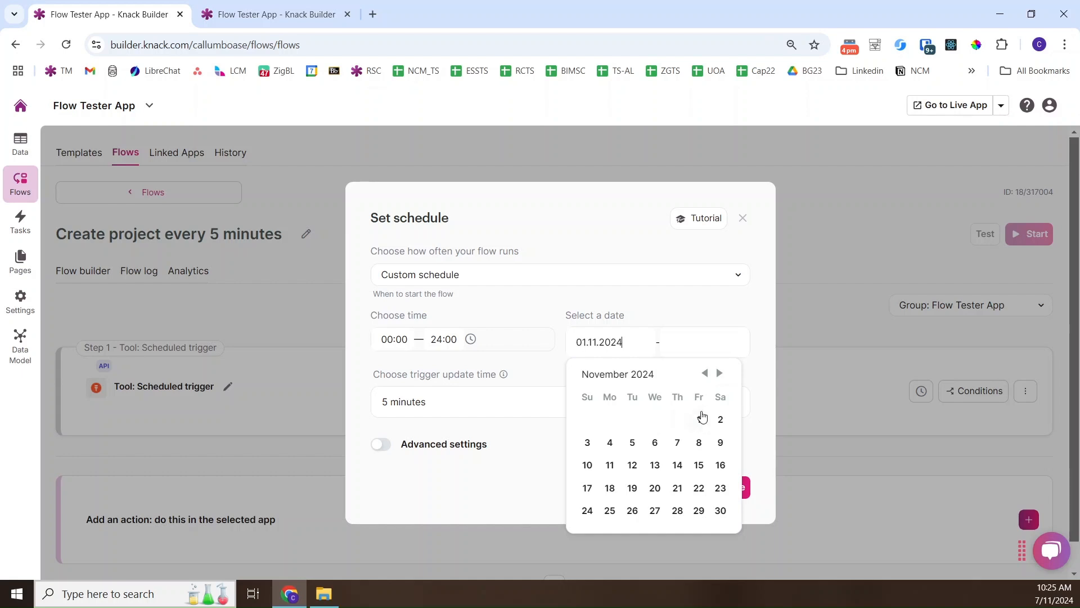
pyautogui.click(816, 512)
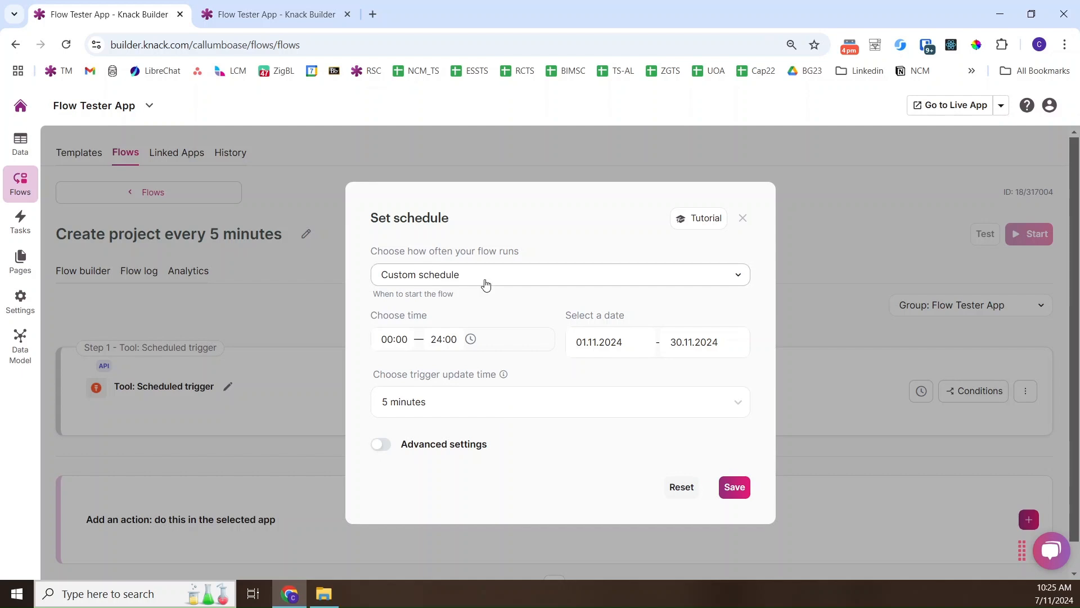
# Set how often the flow runs to Between specific hours and save the schedule
pyautogui.click(457, 281)
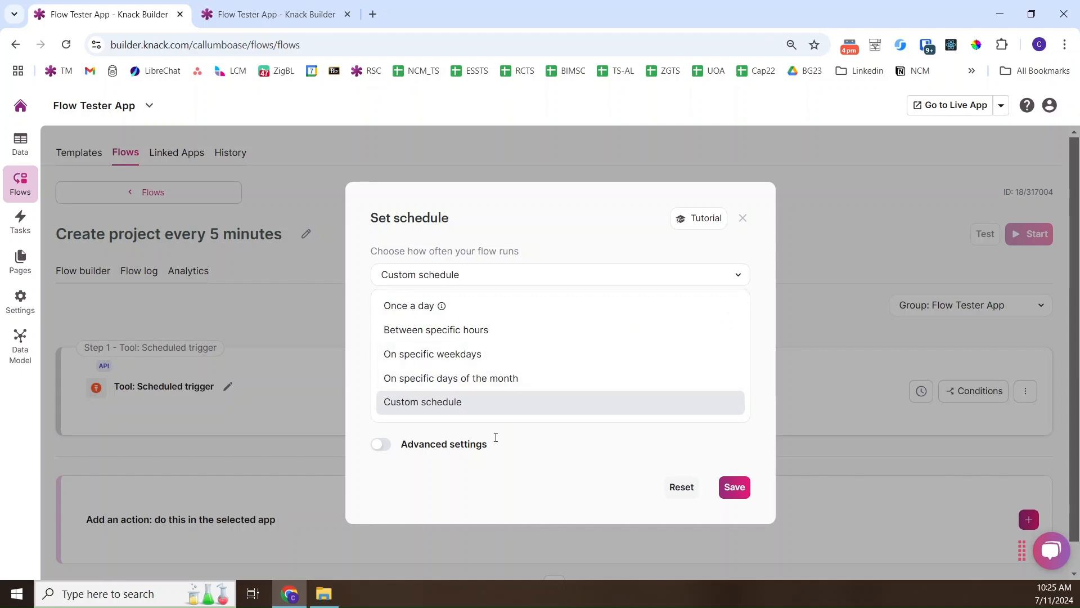
pyautogui.click(437, 335)
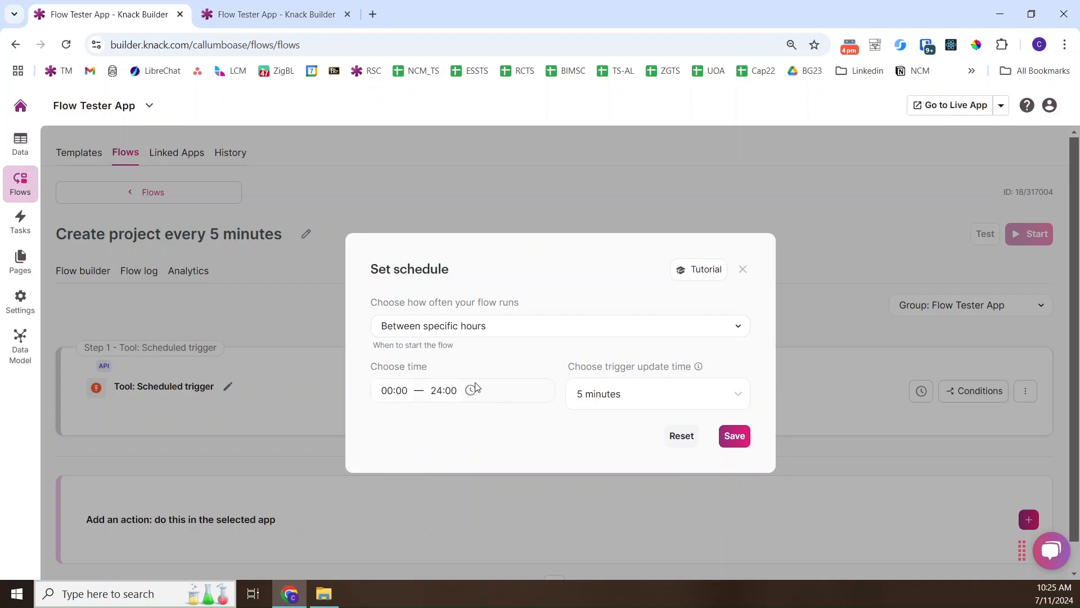
pyautogui.click(734, 441)
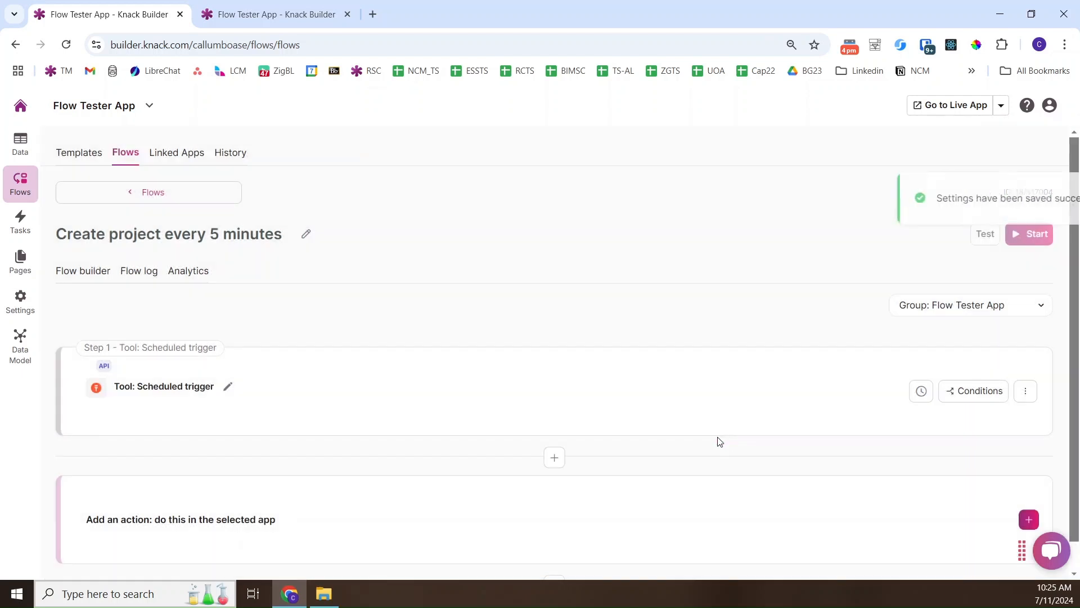
# Start adding an action after the scheduled trigger with Knack as the app to transfer data to
pyautogui.scroll(-1, 625, 299)
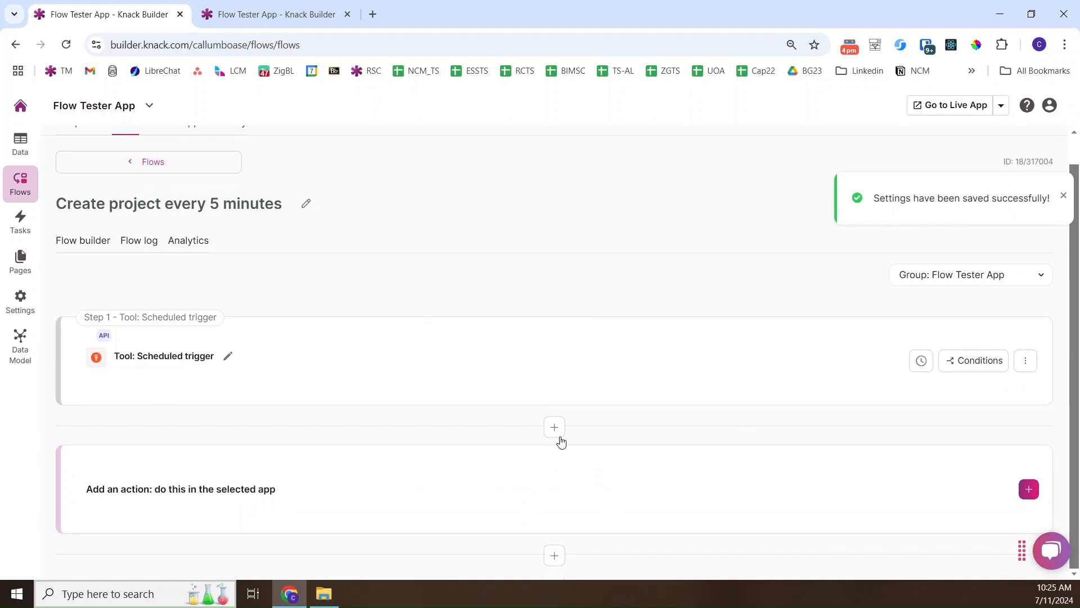
pyautogui.click(554, 555)
pyautogui.click(516, 565)
pyautogui.click(432, 326)
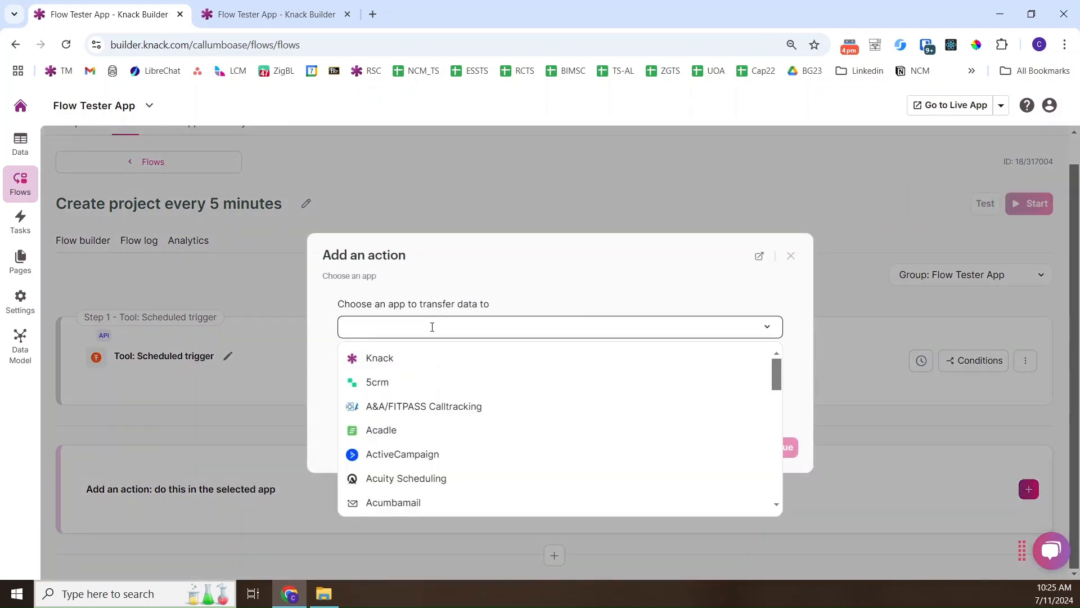
pyautogui.click(368, 359)
pyautogui.doubleClick(484, 305)
pyautogui.moveTo(484, 304); pyautogui.dragTo(339, 305)
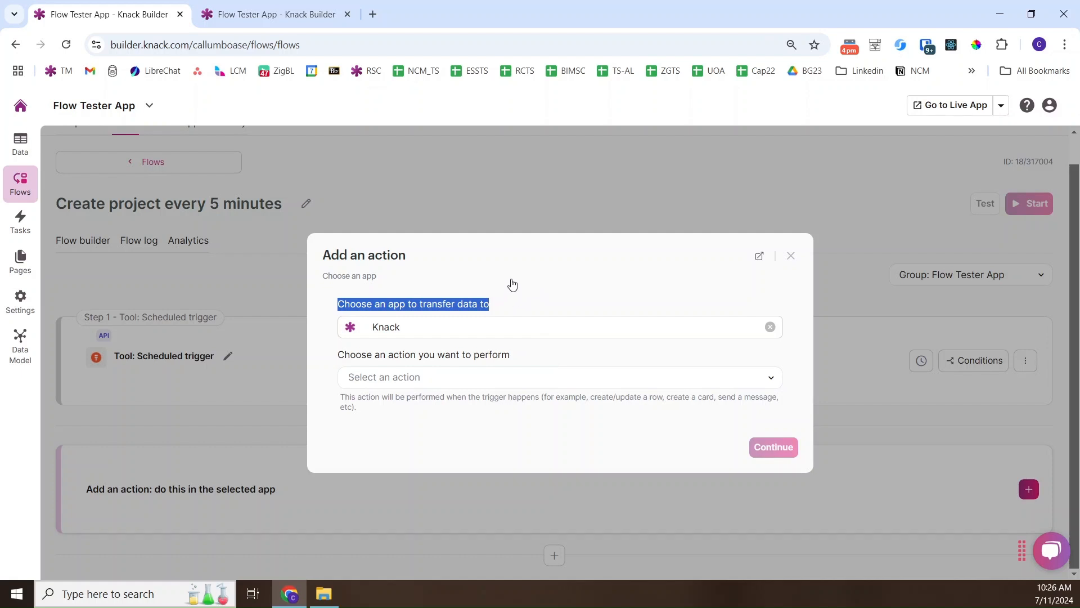
pyautogui.click(490, 314)
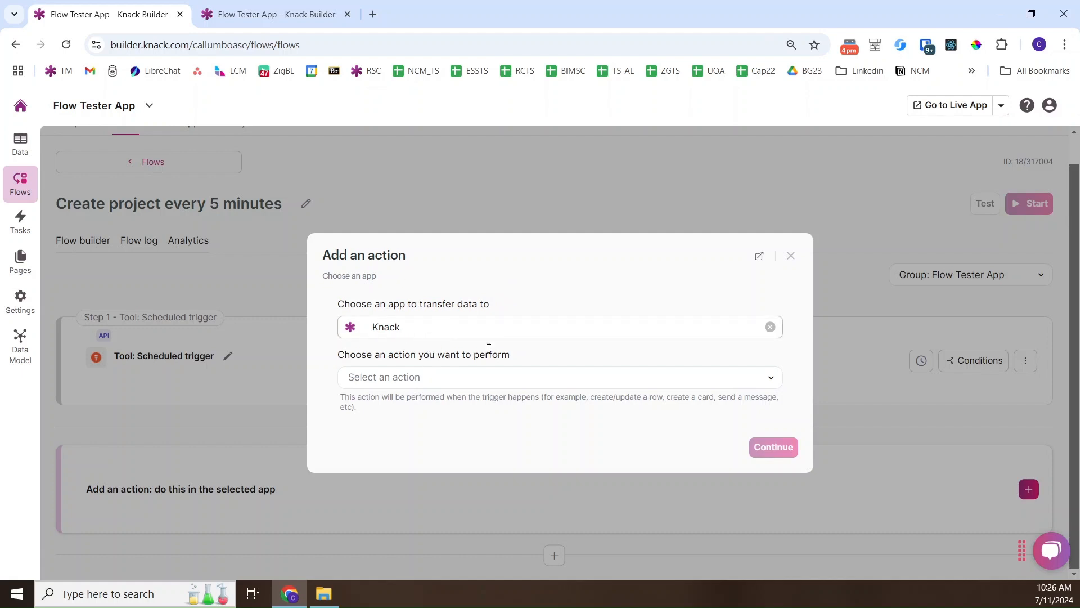
# Make the action Create Record in the Projects table, using the Flow Tester App connection, and continue to its field settings
pyautogui.click(416, 385)
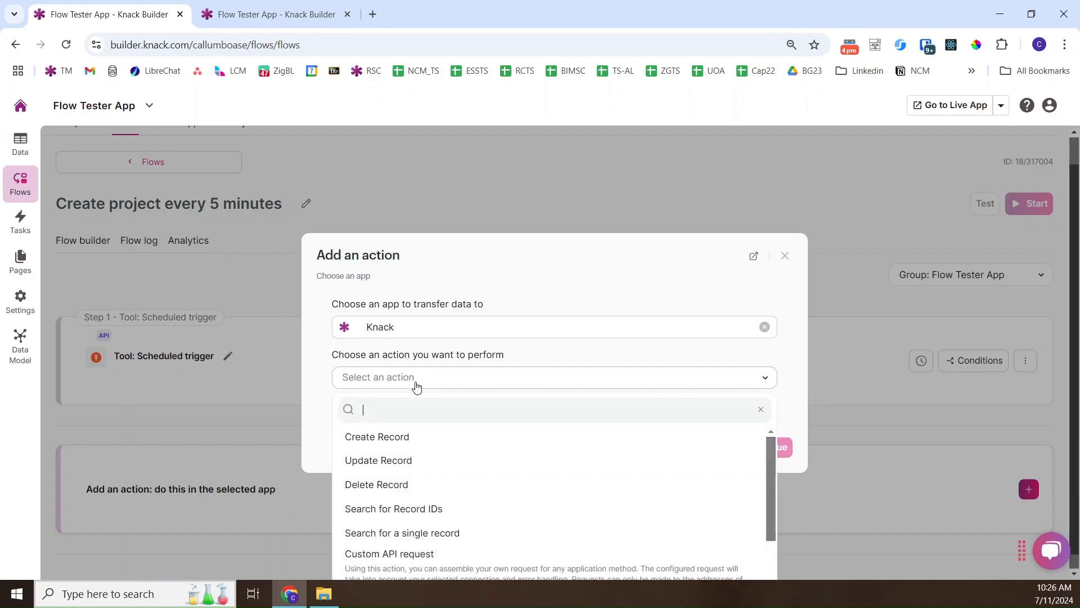
pyautogui.click(402, 439)
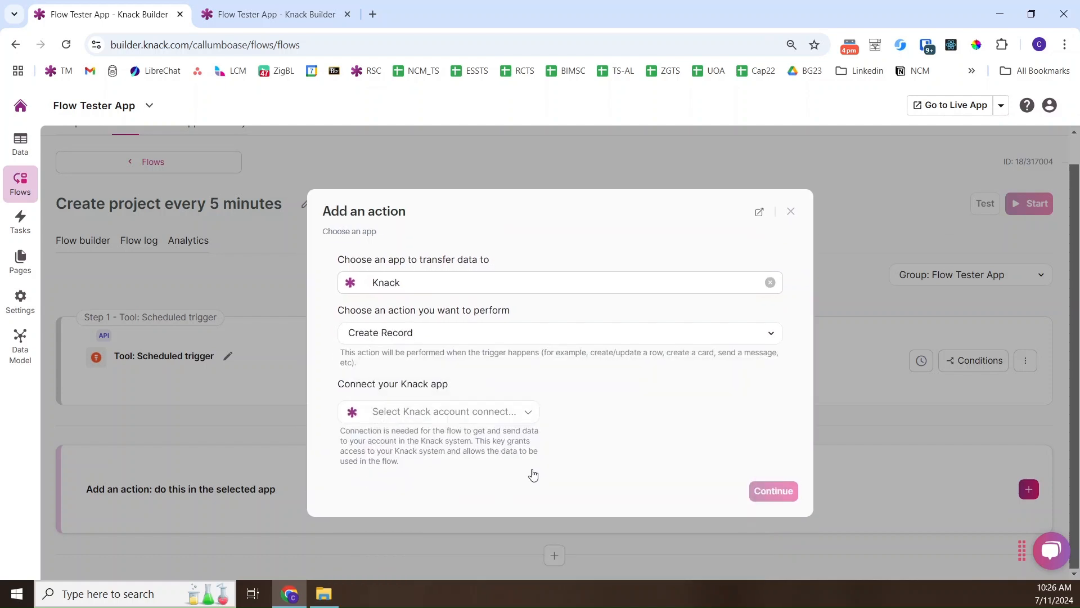
pyautogui.click(459, 414)
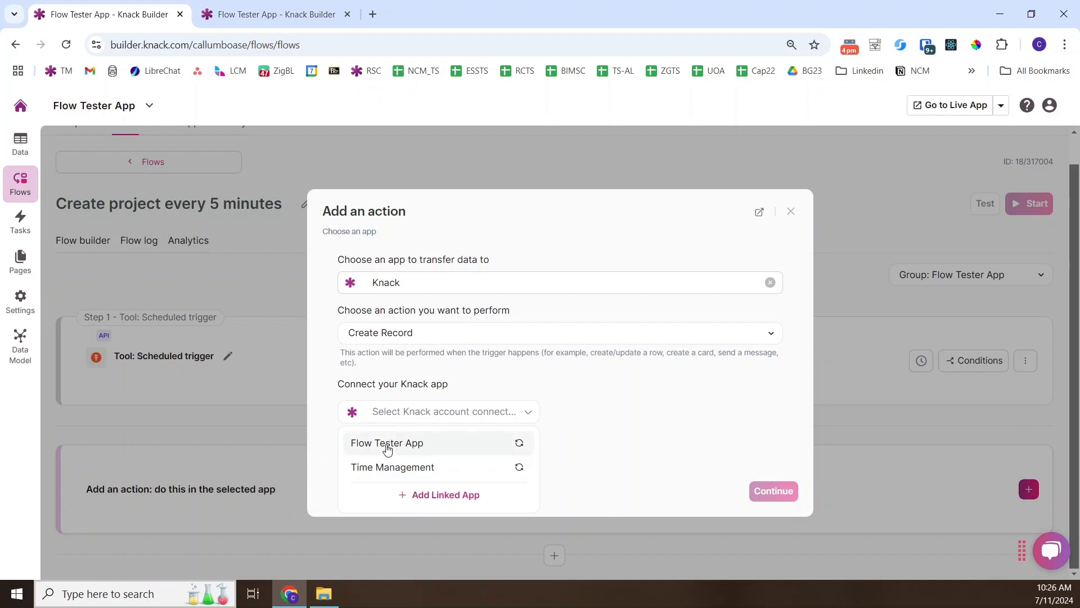
pyautogui.click(421, 448)
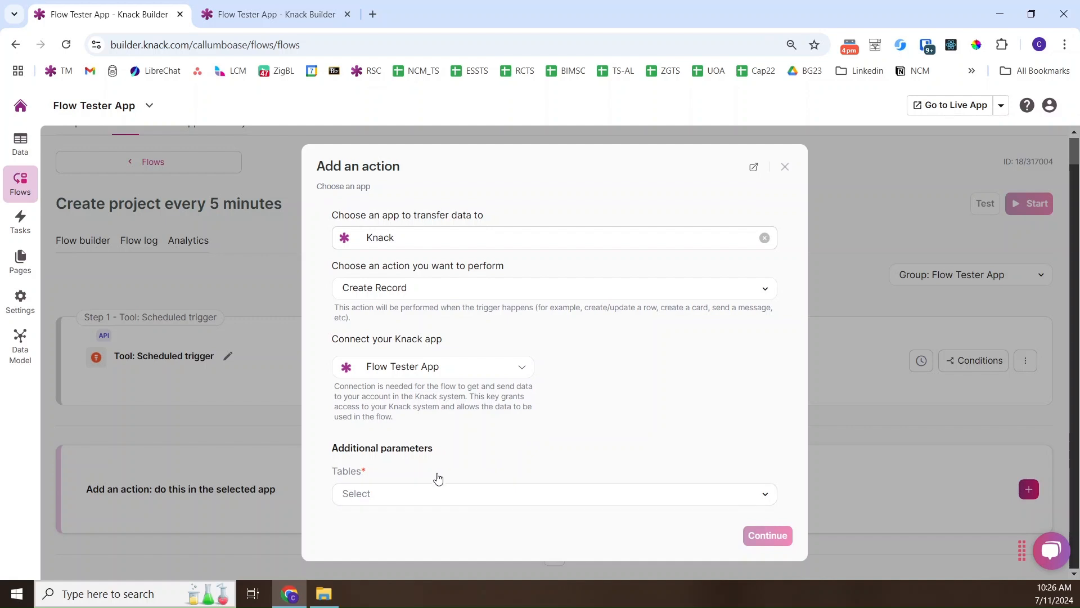
pyautogui.click(406, 500)
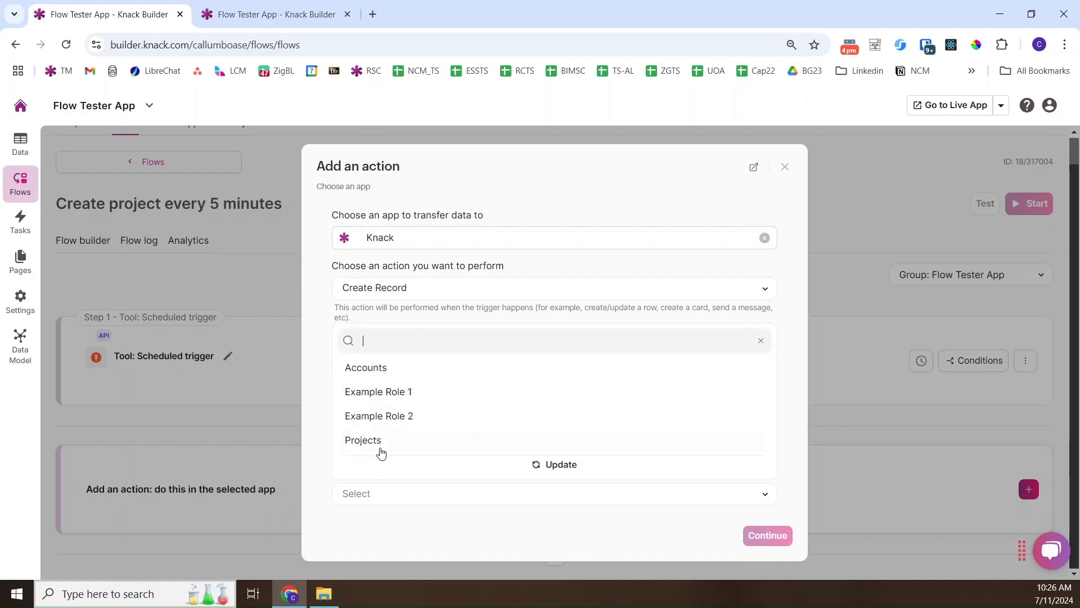
pyautogui.click(380, 444)
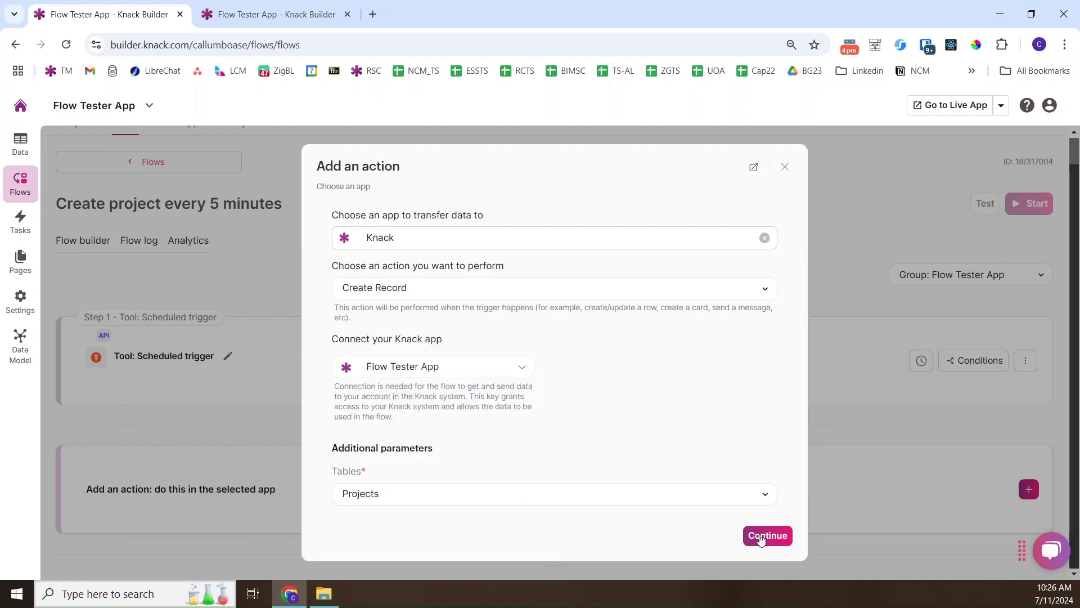
pyautogui.click(757, 534)
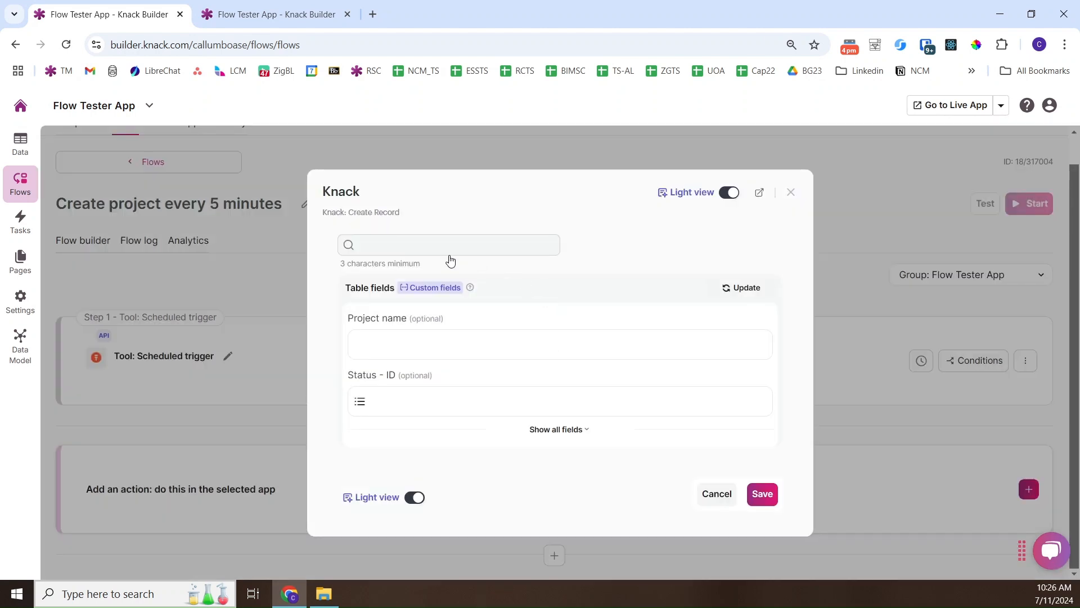
# Set the new record's project name to "AA_Created from flow" and its status to In progress, and save the action
pyautogui.click(387, 353)
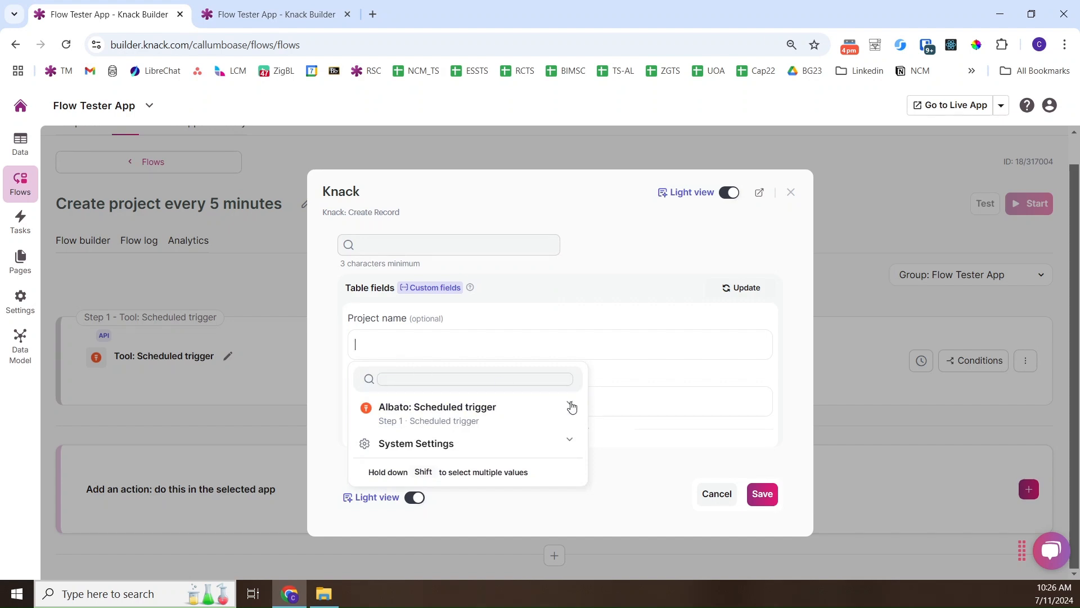
pyautogui.click(570, 440)
pyautogui.click(550, 442)
pyautogui.write('reated from')
pyautogui.click(508, 316)
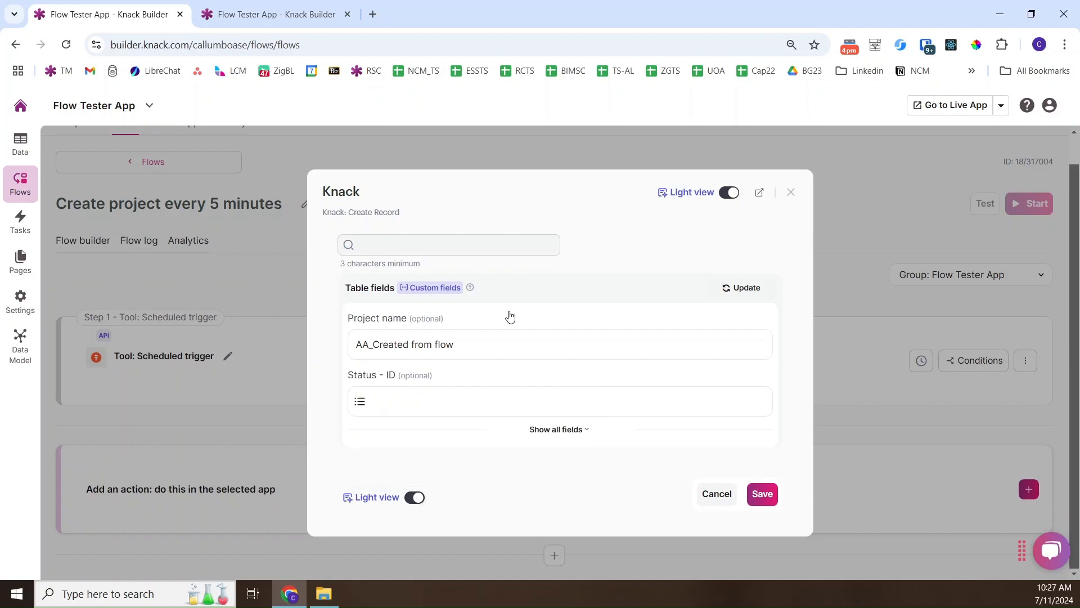
pyautogui.click(391, 409)
pyautogui.click(387, 545)
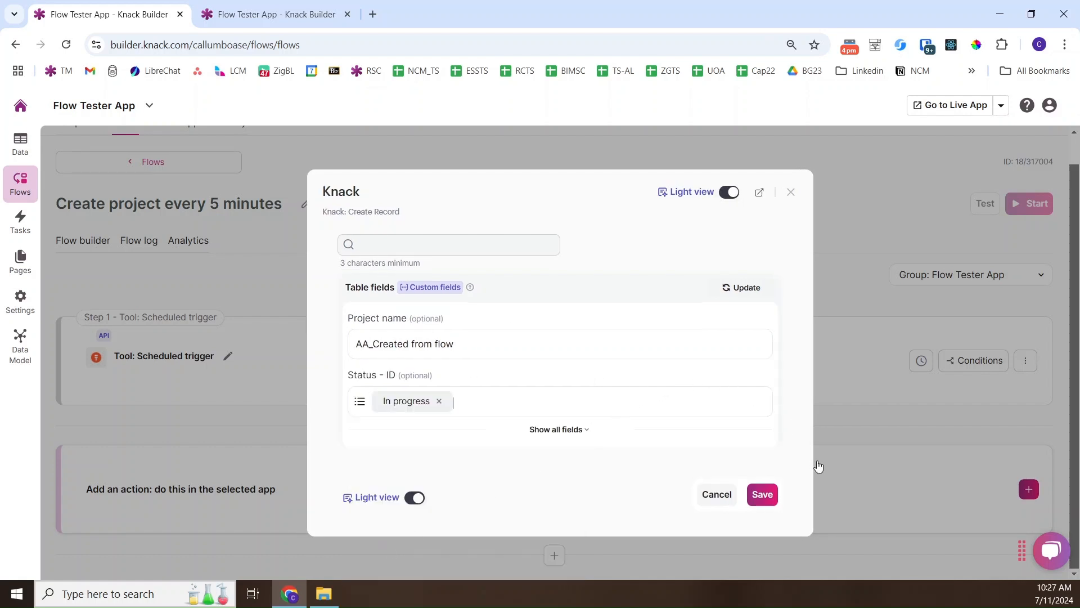
pyautogui.click(763, 494)
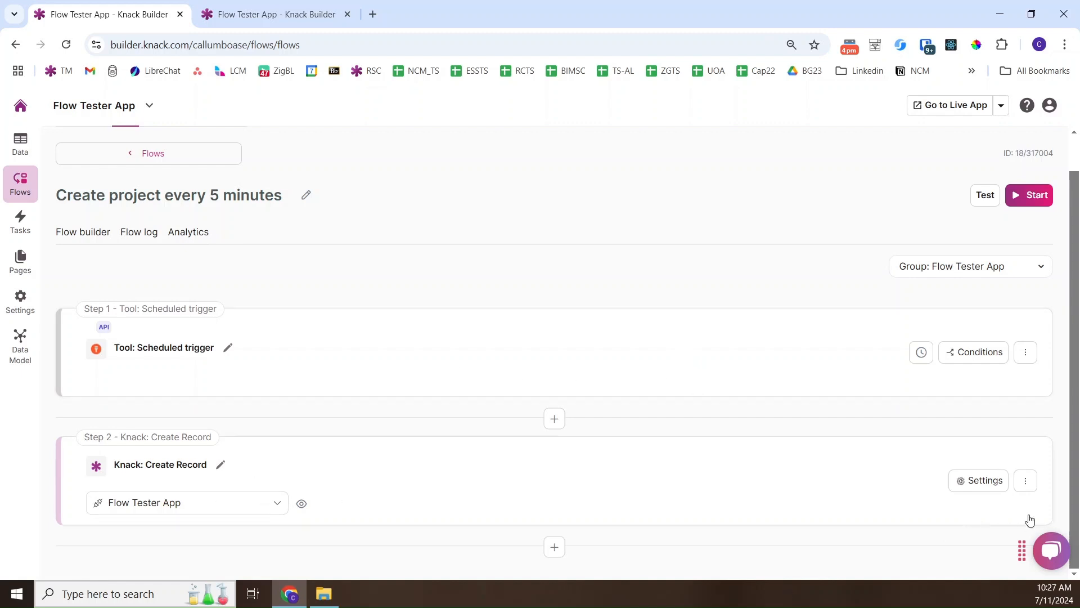
# Review the additional options available for the Create Record step
pyautogui.click(1028, 485)
pyautogui.scroll(-1, 906, 432)
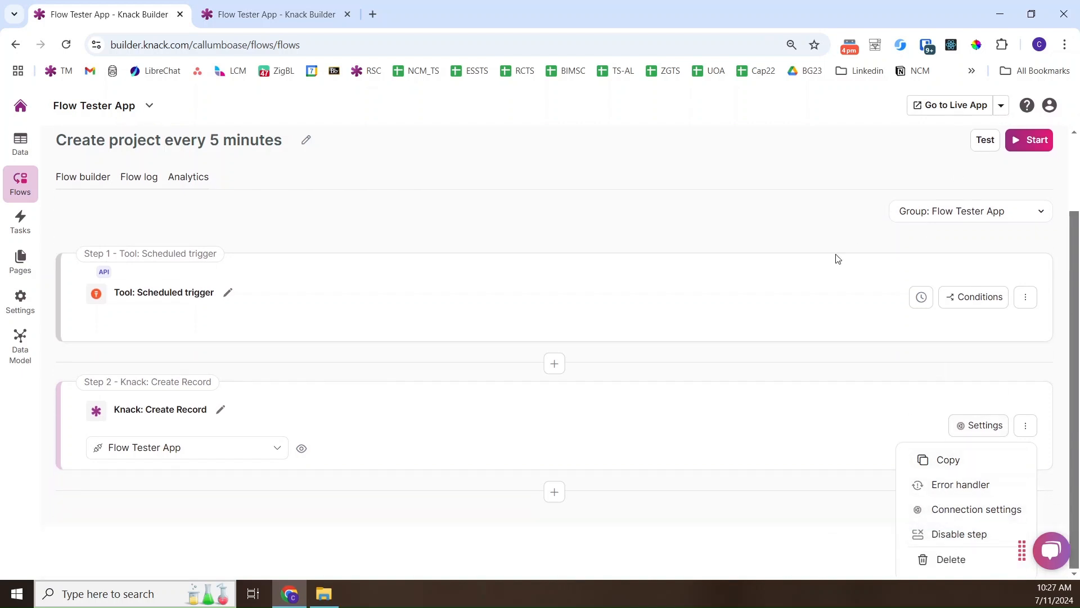
# Run a test of the flow and open the flow log from the test result
pyautogui.scroll(1, 1016, 219)
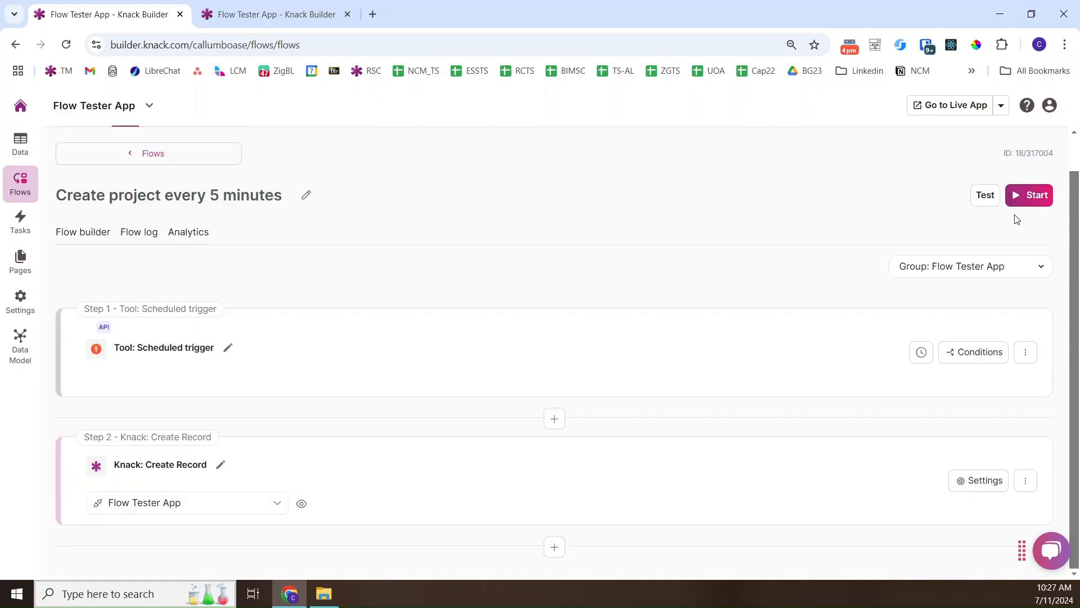
pyautogui.click(982, 198)
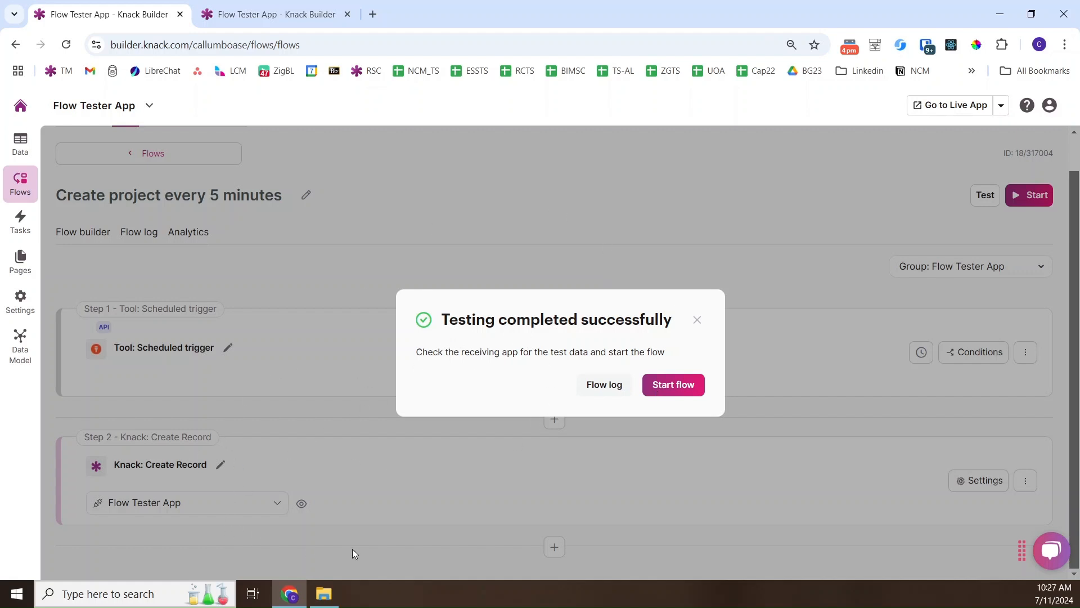
pyautogui.click(602, 385)
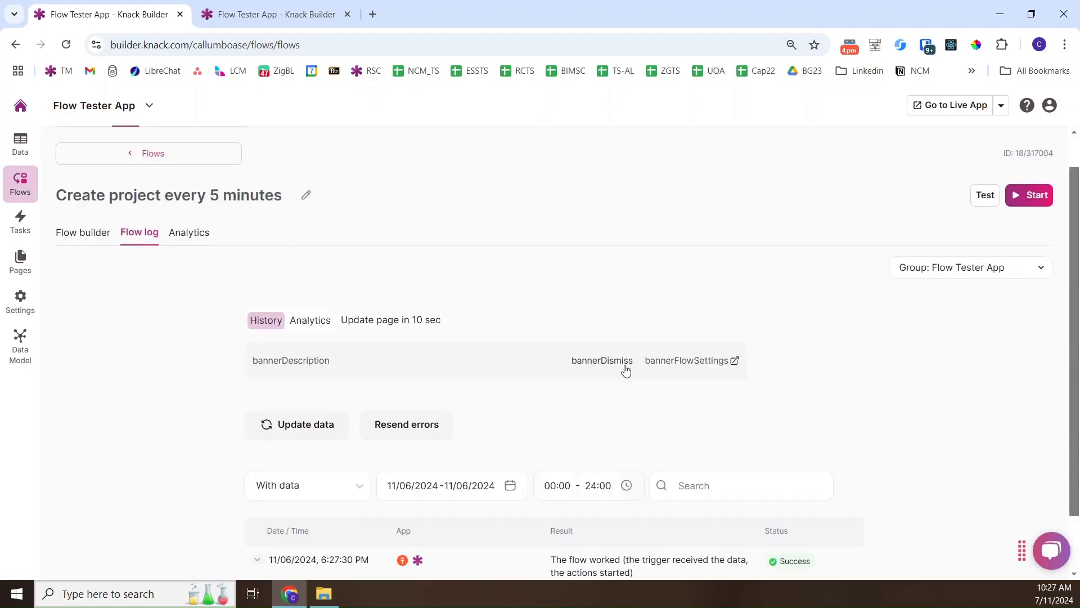
# Expand the test run in the flow log and examine the details of its Scheduled trigger and Create Record entries
pyautogui.scroll(-1, 626, 370)
pyautogui.click(256, 492)
pyautogui.scroll(-1, 487, 439)
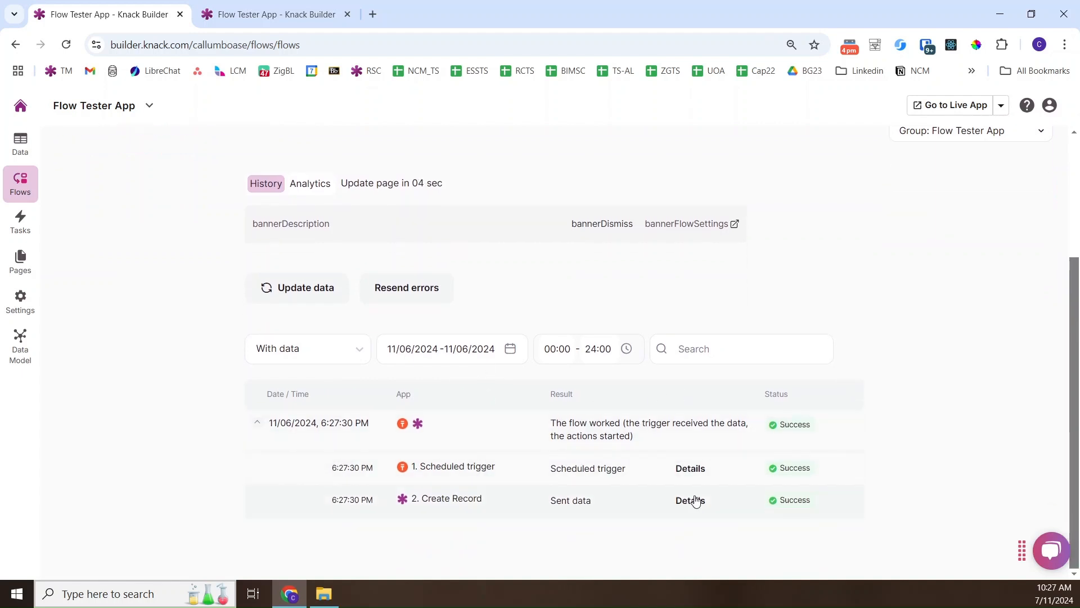
pyautogui.click(694, 473)
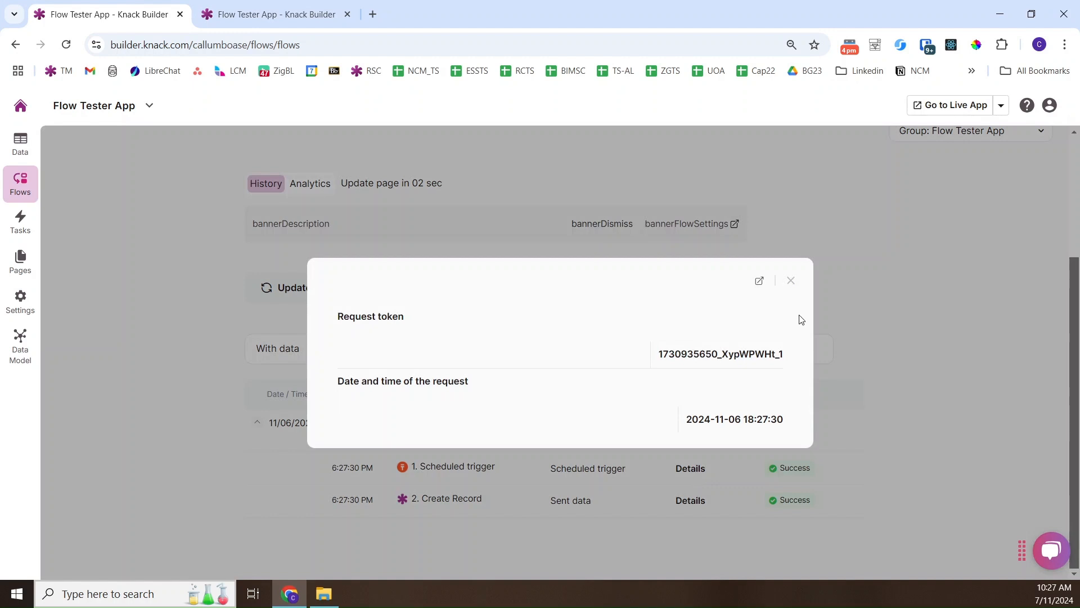
pyautogui.click(790, 281)
pyautogui.click(693, 504)
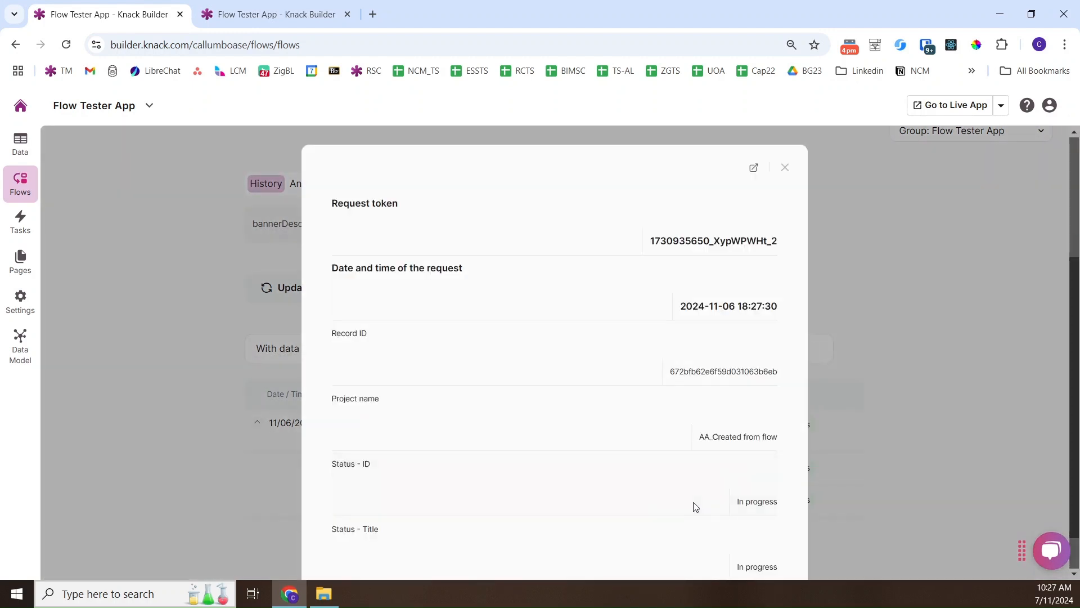
pyautogui.scroll(-1, 643, 320)
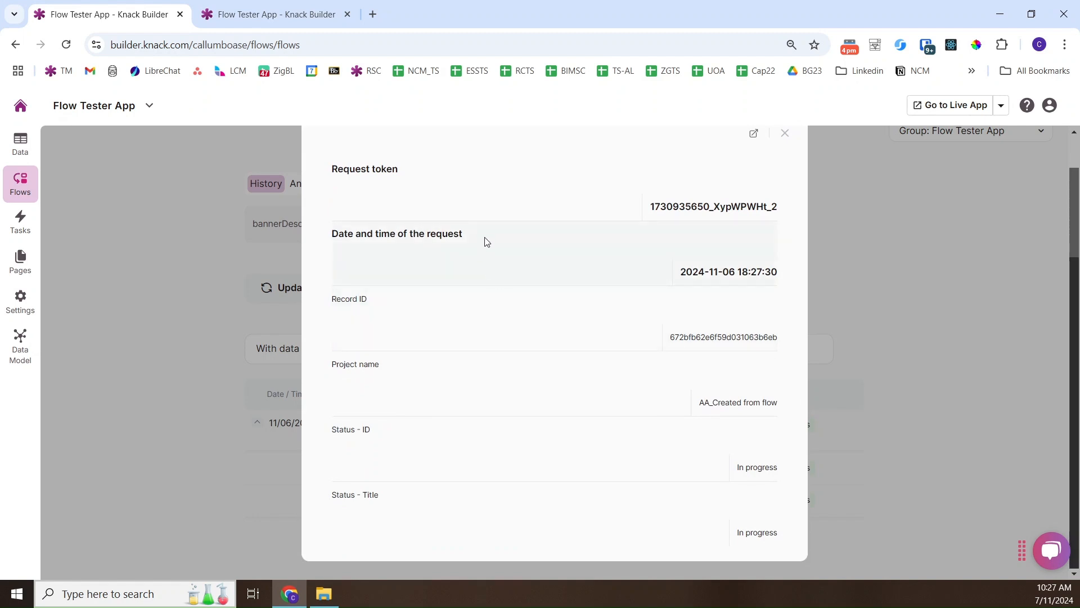
pyautogui.scroll(1, 482, 241)
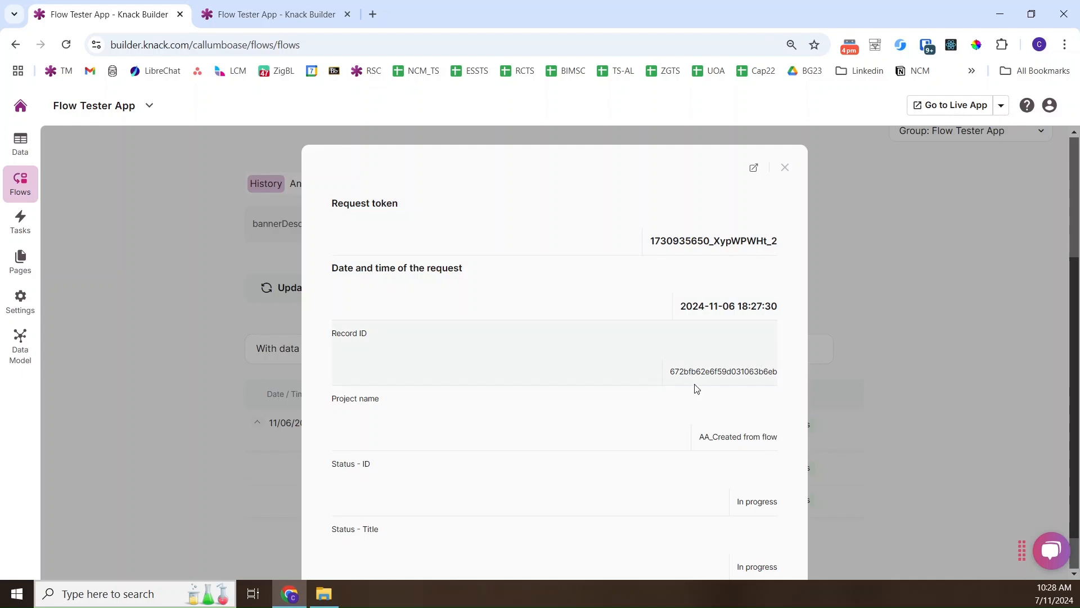
pyautogui.click(784, 167)
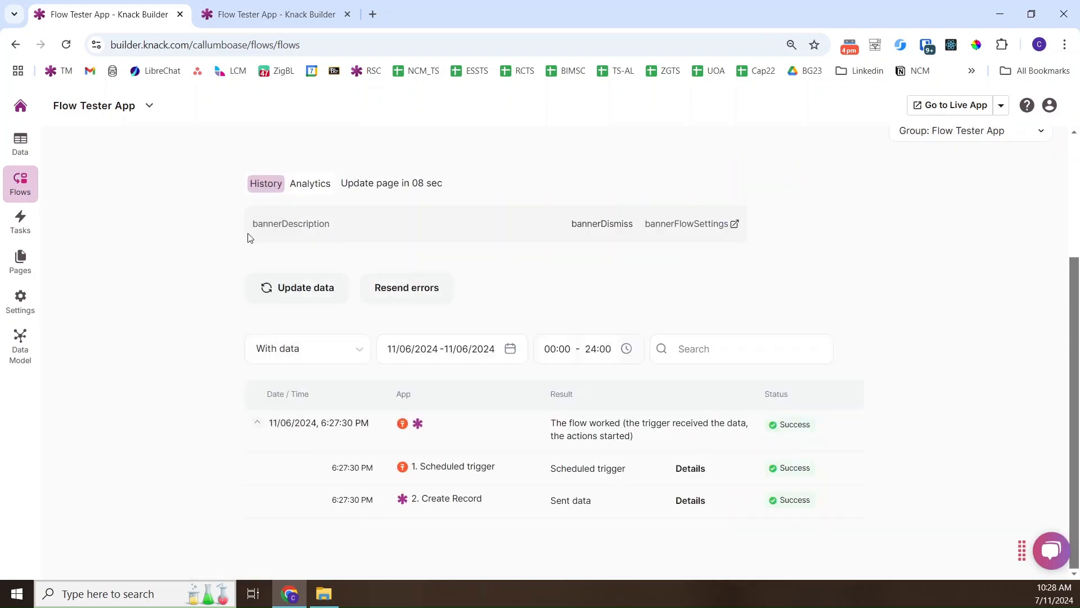
# Refresh the Projects table's records by switching to Accounts and back, and check for the record created by the test
pyautogui.click(237, 12)
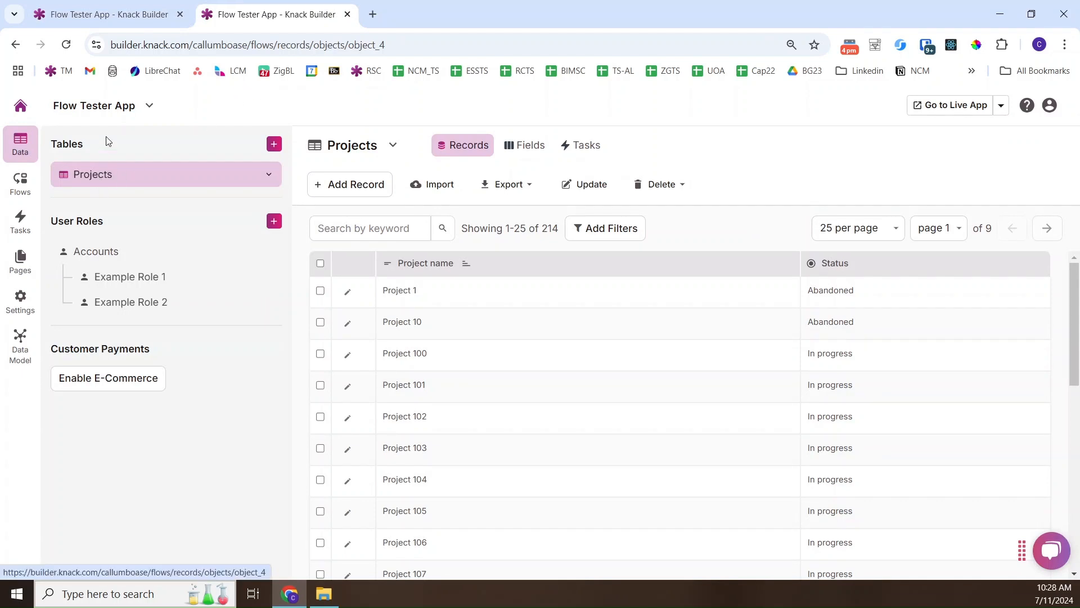
pyautogui.click(86, 250)
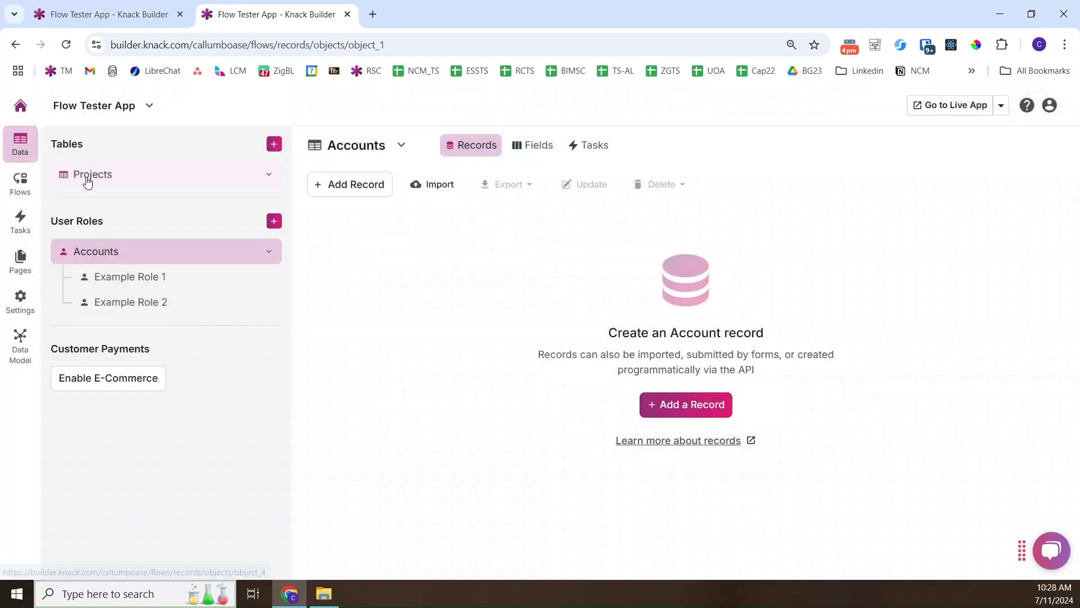
pyautogui.click(87, 179)
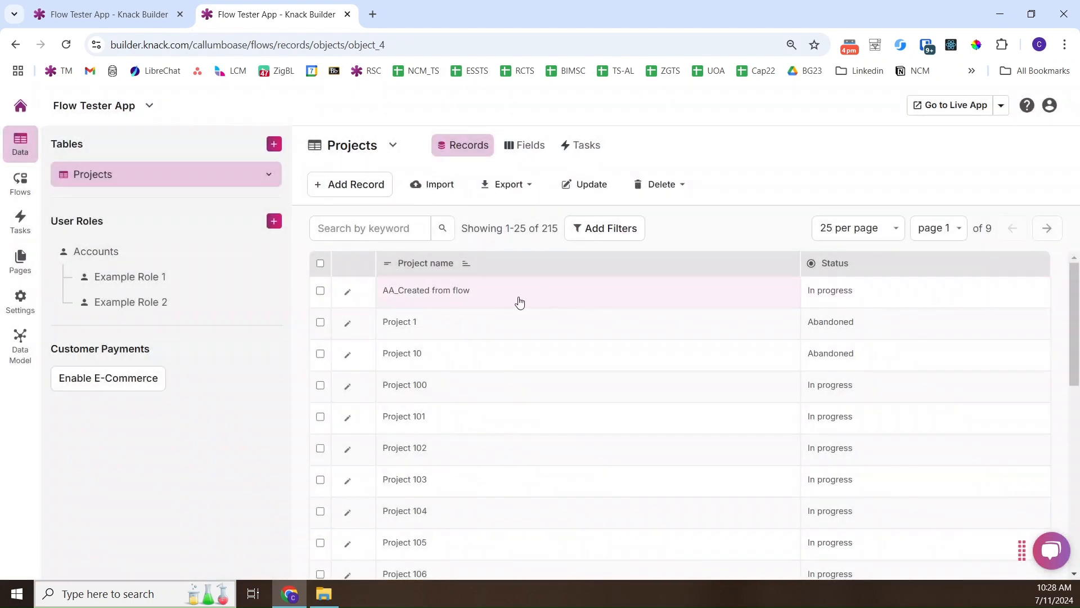
# Return to the flow builder, start the "Create project every 5 minutes" flow, and go back to the list of flows
pyautogui.click(148, 2)
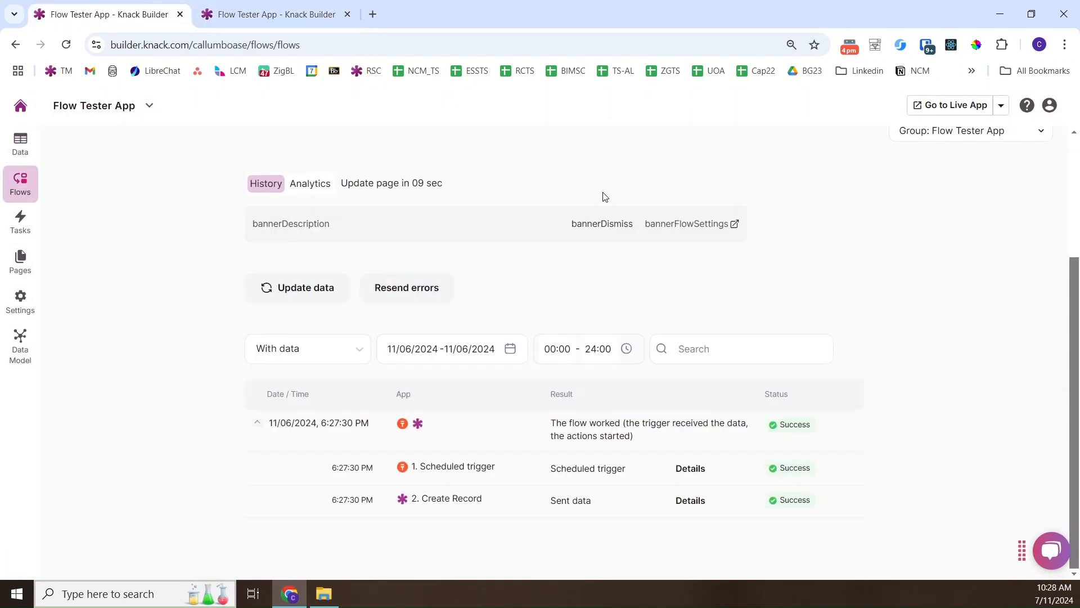
pyautogui.scroll(3, 868, 289)
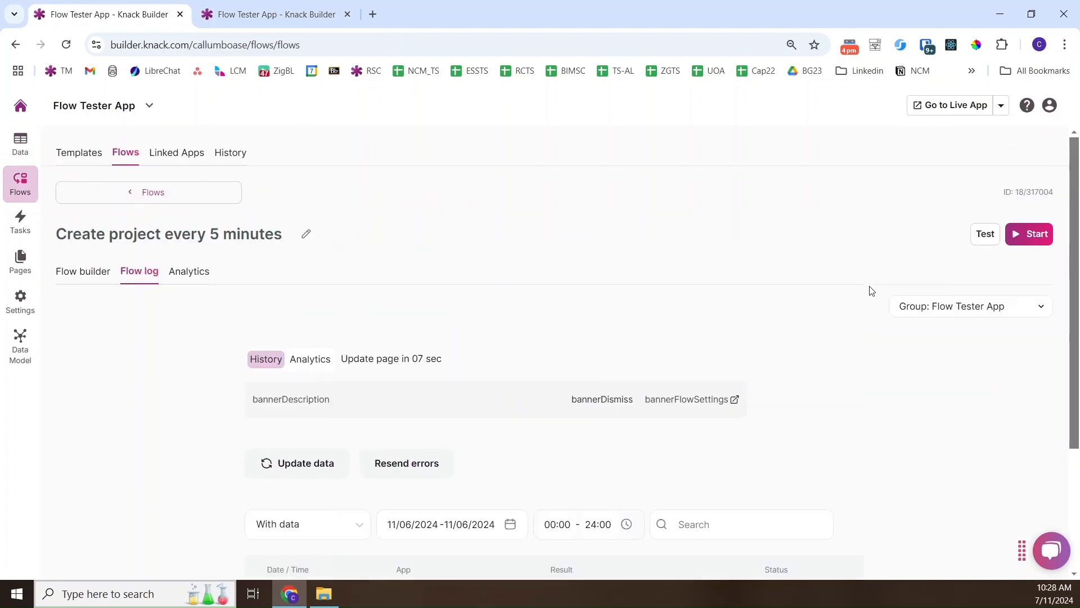
pyautogui.click(89, 275)
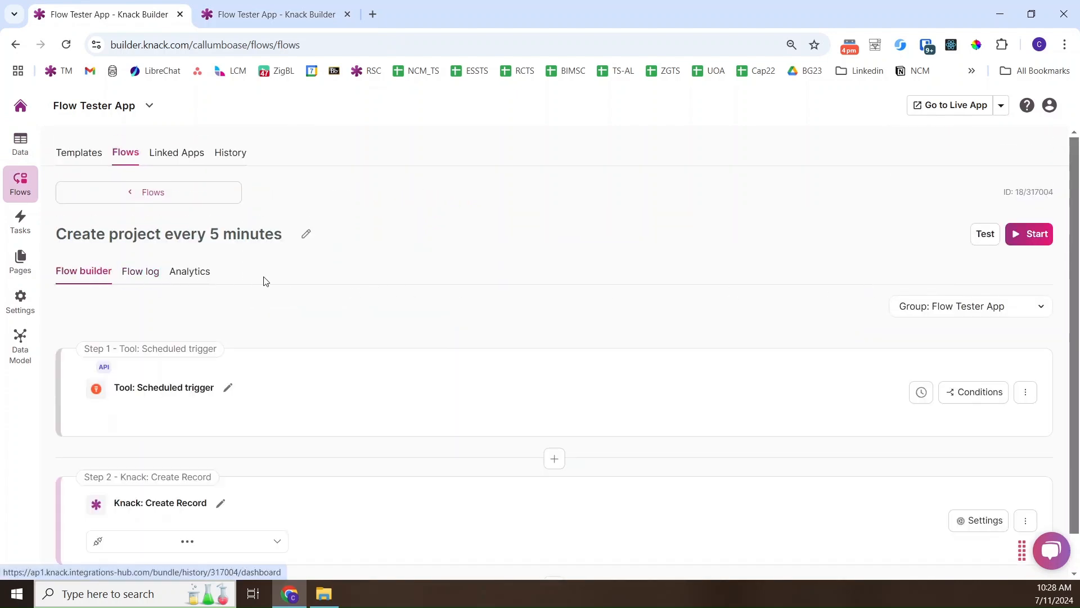
pyautogui.scroll(-1, 602, 272)
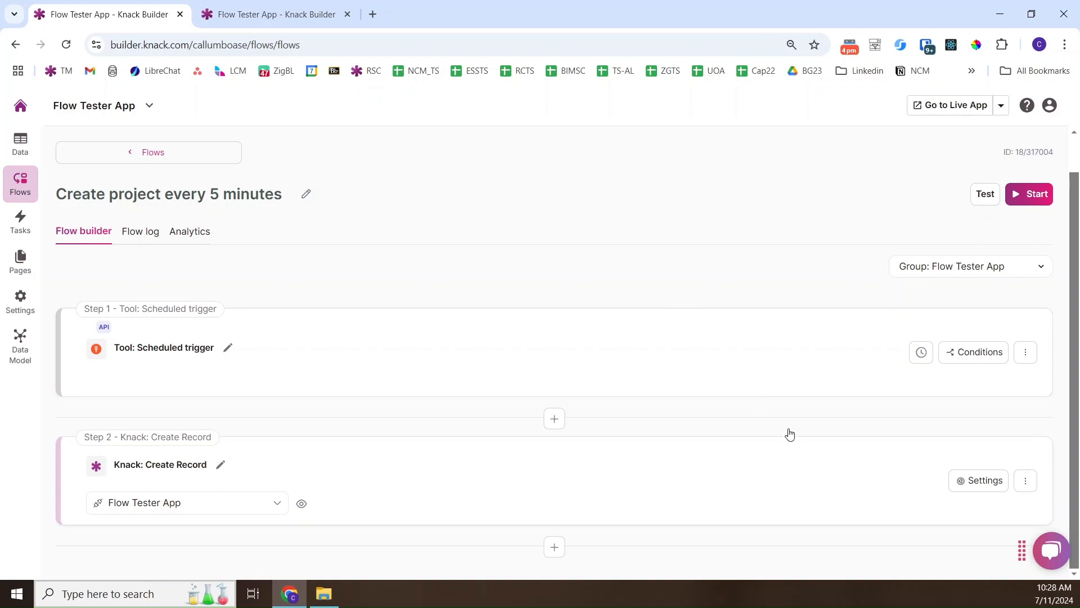
pyautogui.click(1034, 197)
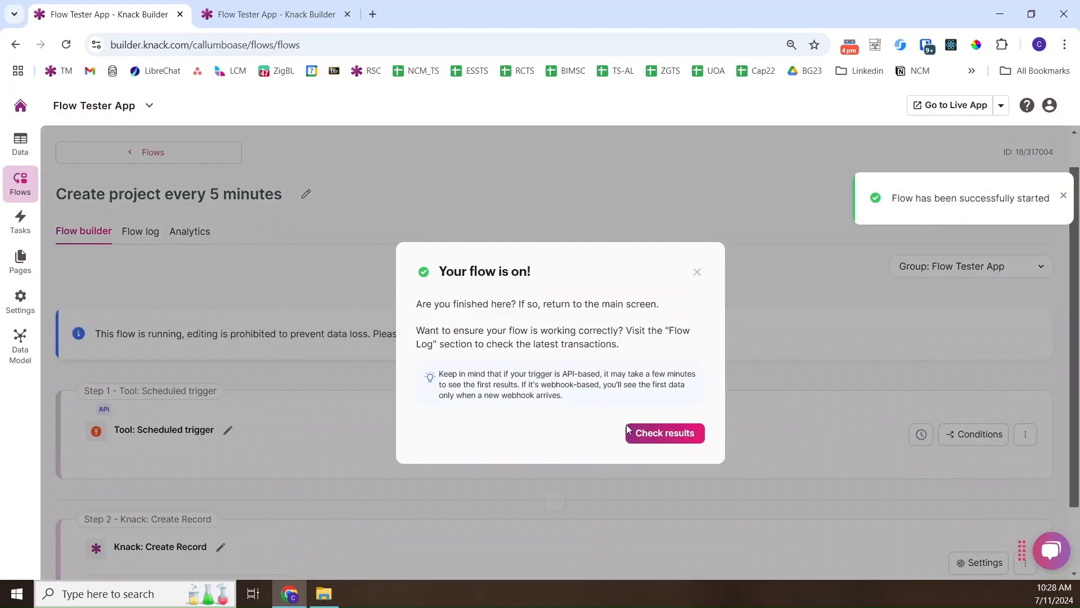
pyautogui.click(697, 272)
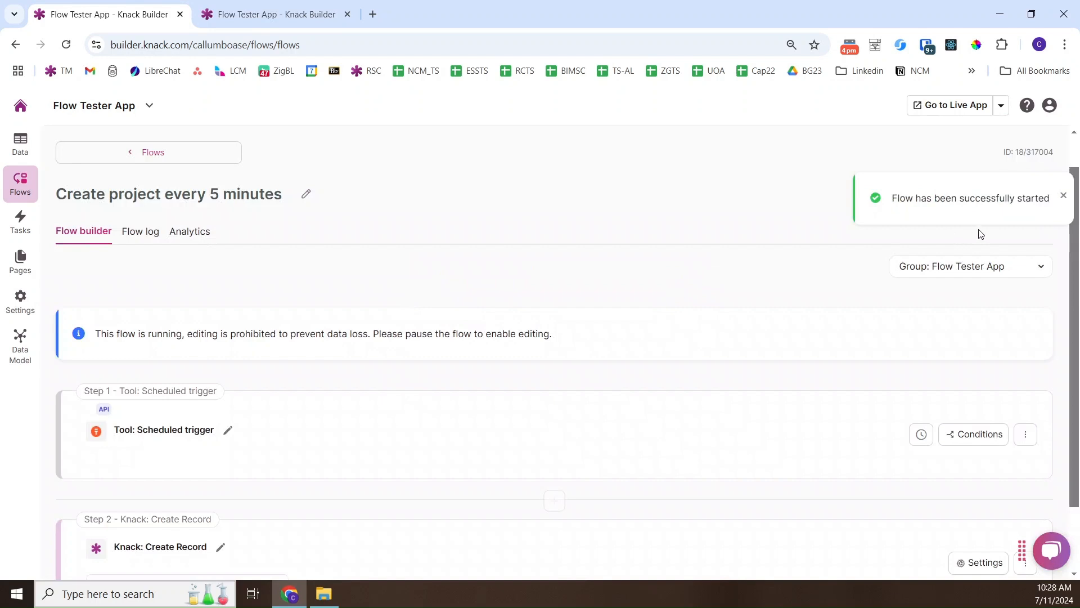
pyautogui.click(1064, 198)
pyautogui.scroll(1, 156, 213)
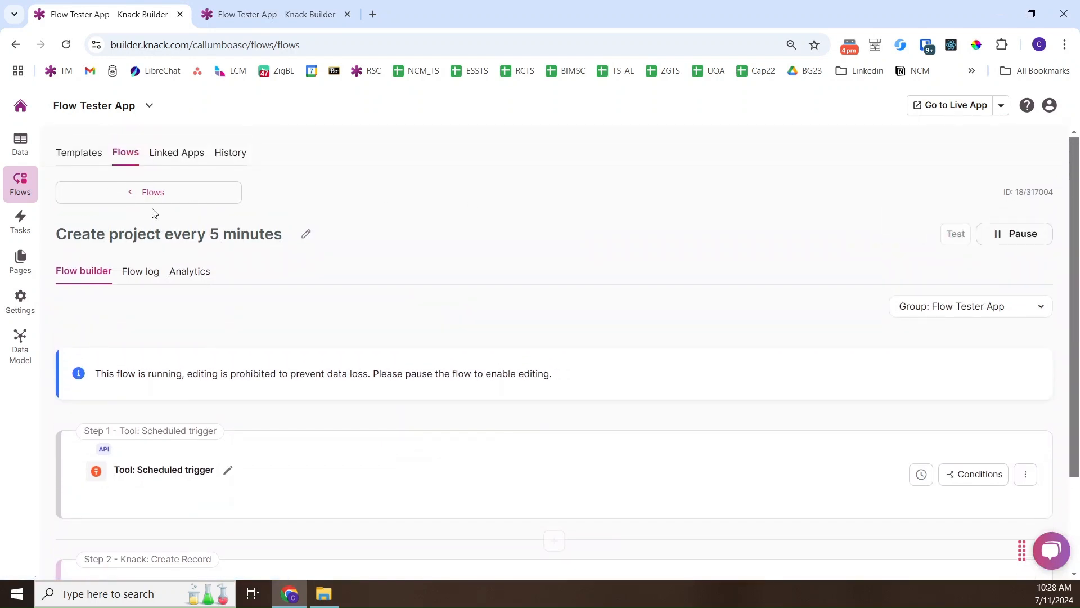
pyautogui.click(149, 196)
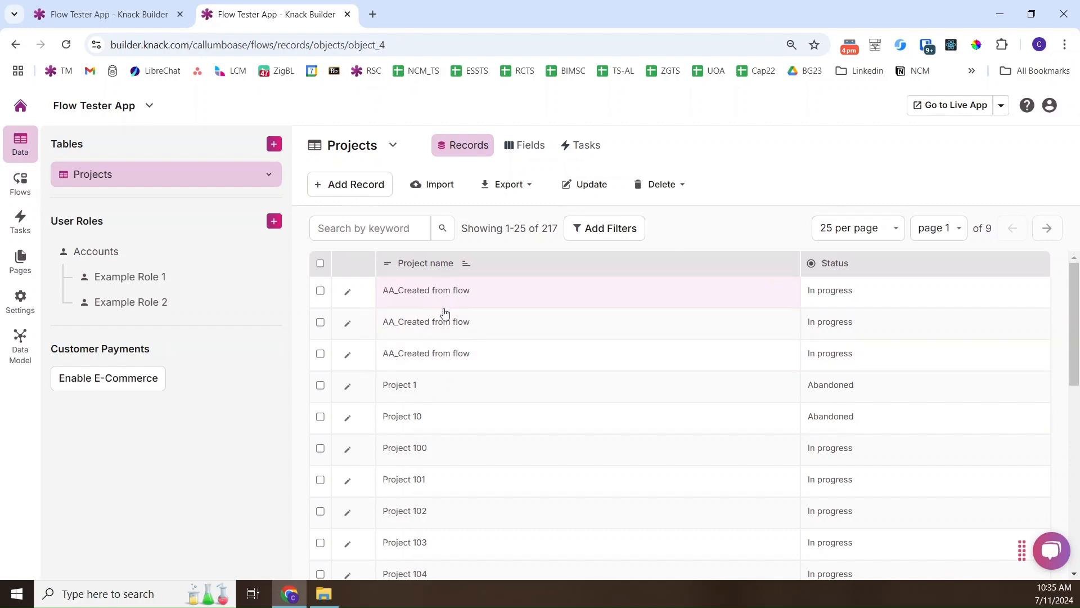
# Open the running flow's log and expand its 6:29:03 PM and 6:34:03 PM runs to examine their steps
pyautogui.hotkey('ctrl', 'Tab')
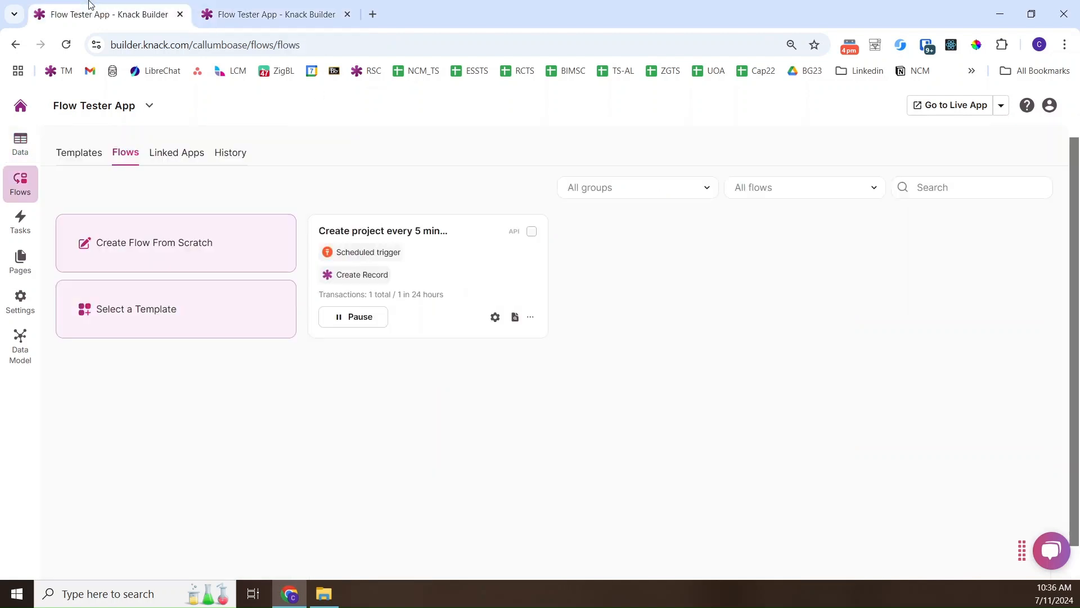
pyautogui.click(415, 233)
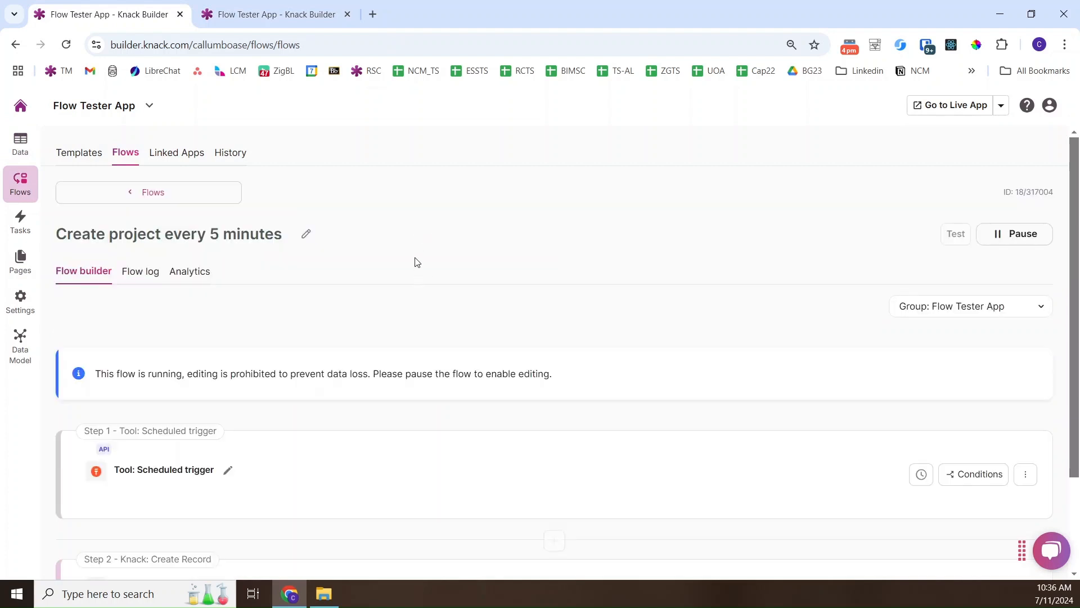
pyautogui.click(139, 273)
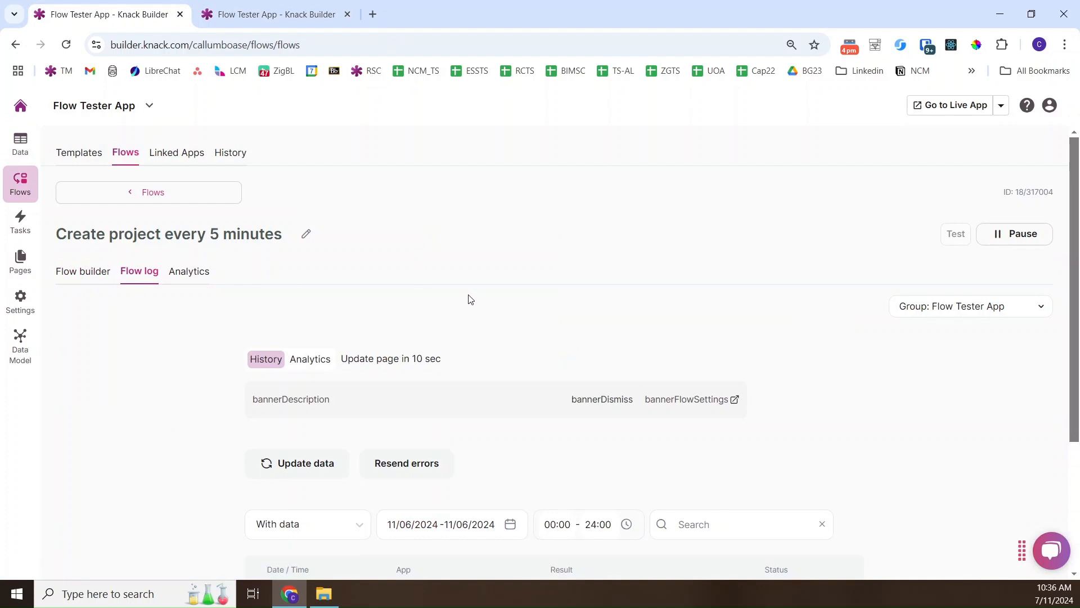
pyautogui.scroll(-3, 436, 298)
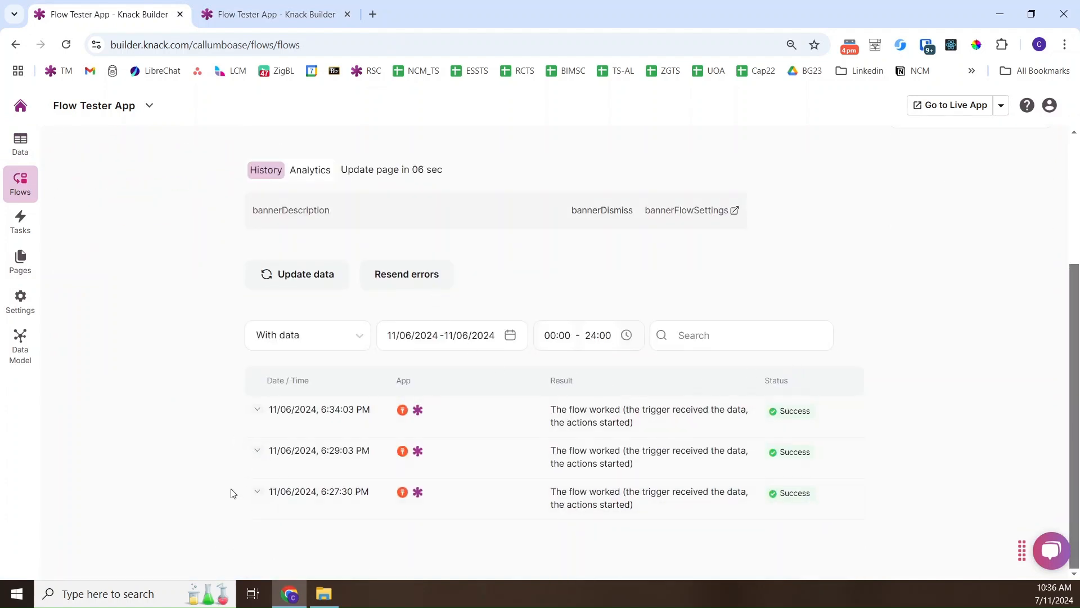
pyautogui.click(258, 450)
pyautogui.scroll(-1, 477, 434)
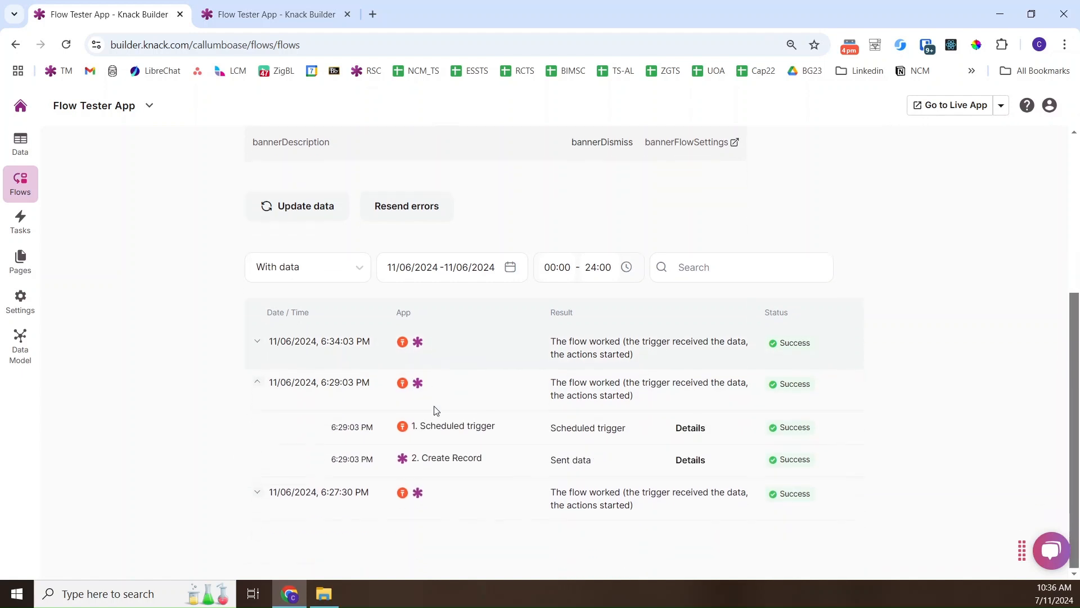
pyautogui.click(257, 341)
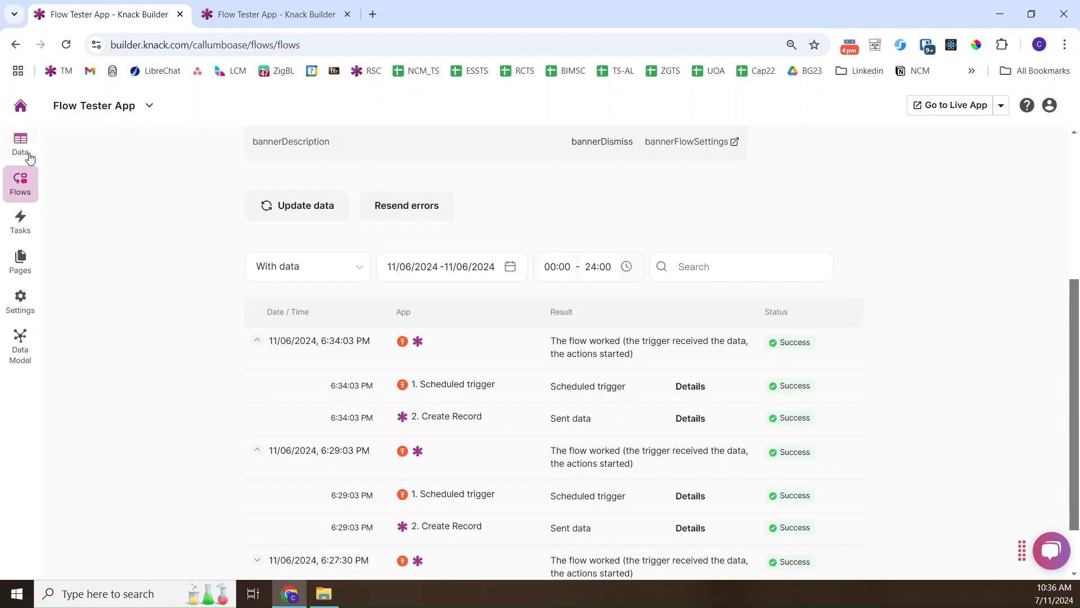
# Return to the list of flows and pause the "Create project every 5 minutes" flow, dismissing the notification
pyautogui.scroll(5, 189, 203)
pyautogui.click(188, 198)
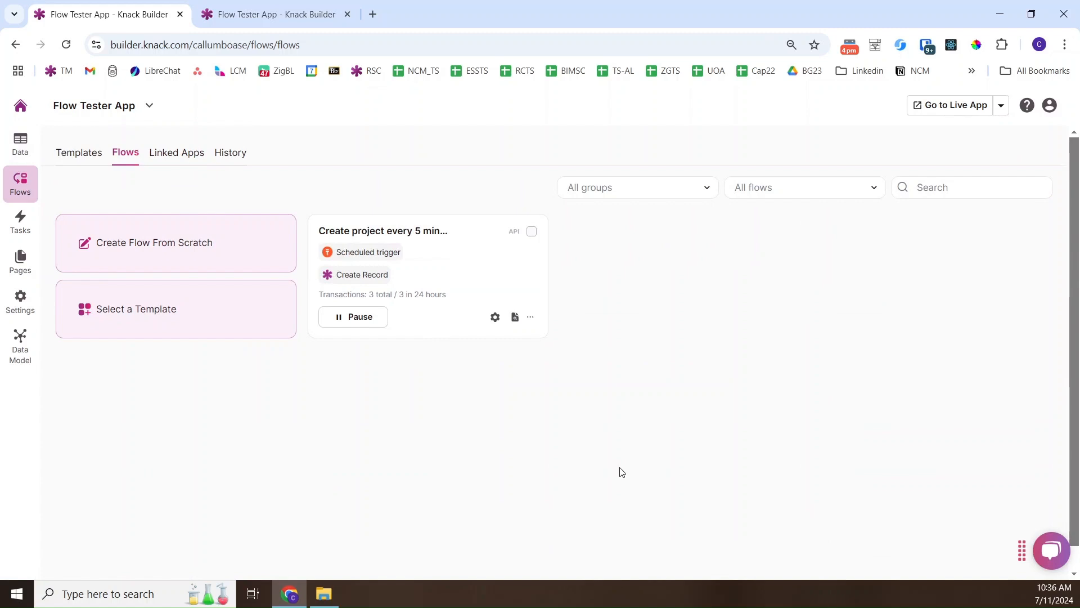
pyautogui.click(356, 319)
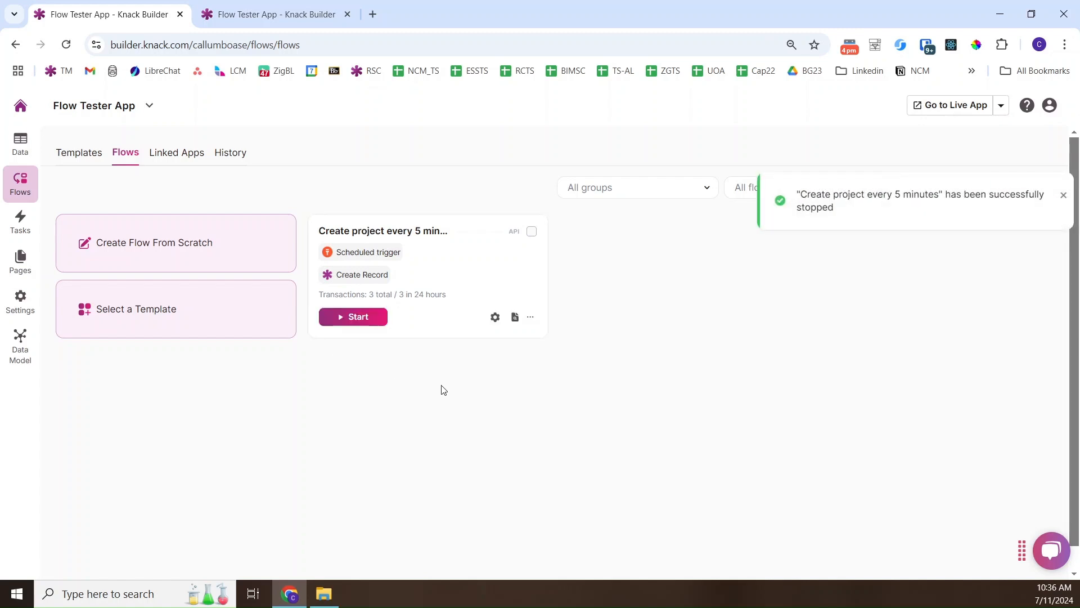
pyautogui.click(1063, 197)
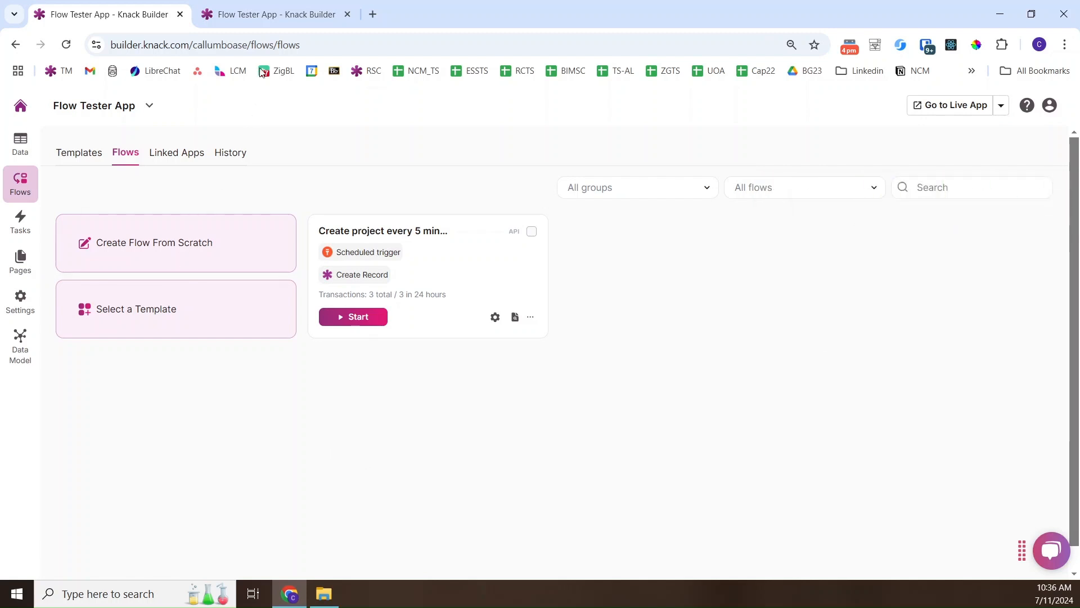
# Examine the records and the tasks view of the Projects table, ending on the records
pyautogui.click(284, 16)
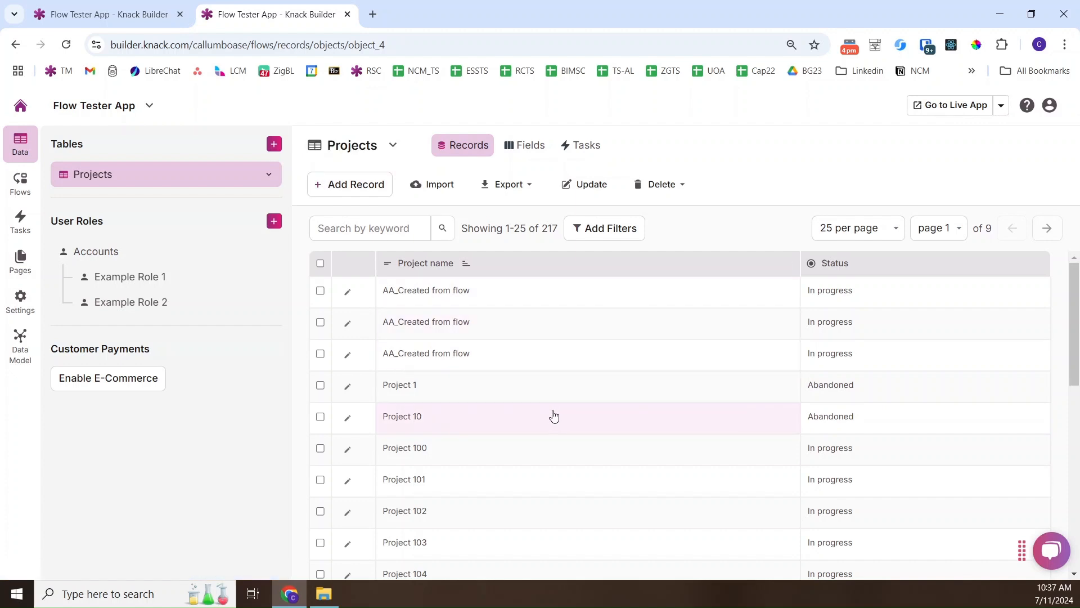
pyautogui.click(582, 153)
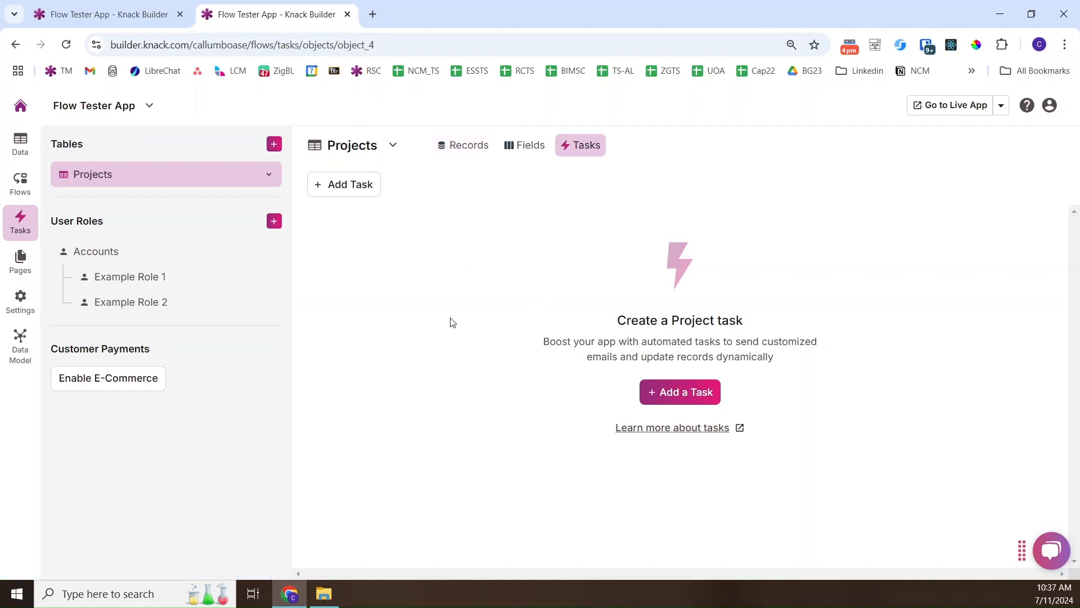
pyautogui.click(477, 151)
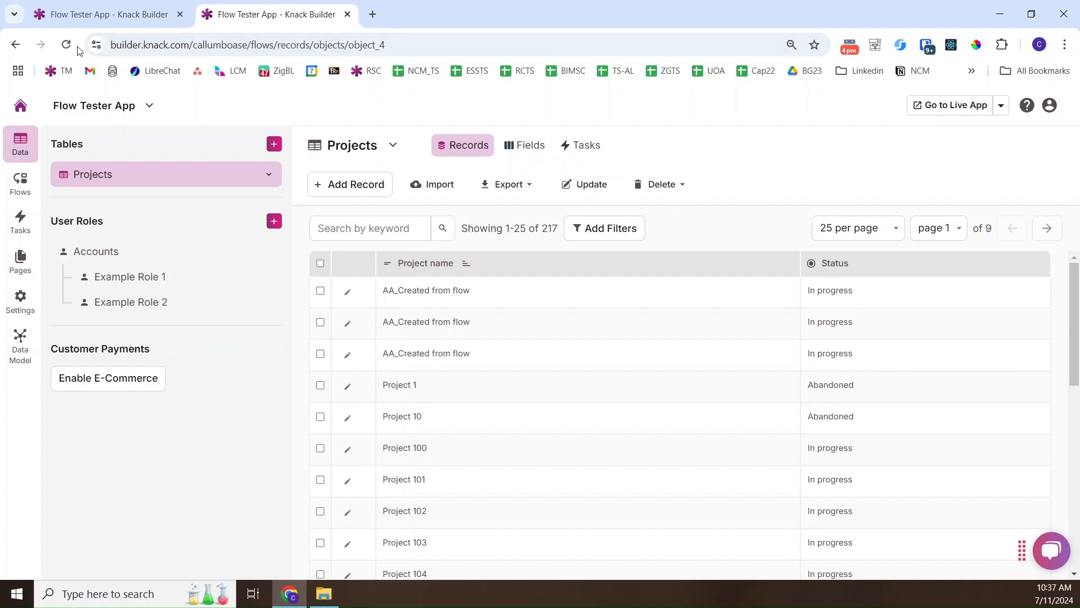
# Create a new flow from scratch in the flow builder and name it "Delete abandoned projects each night"
pyautogui.click(101, 14)
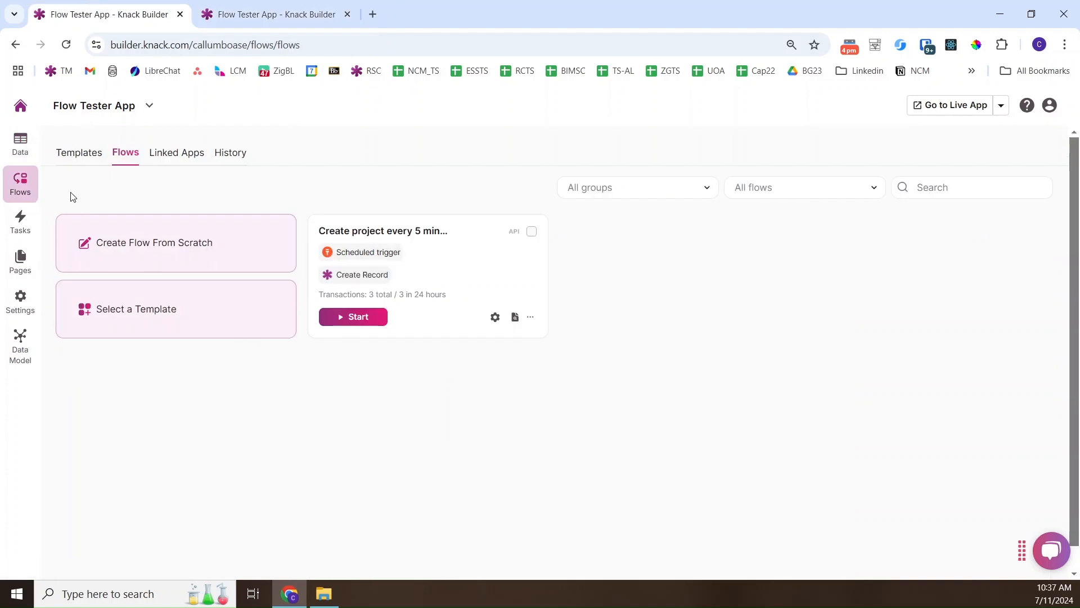
pyautogui.click(164, 251)
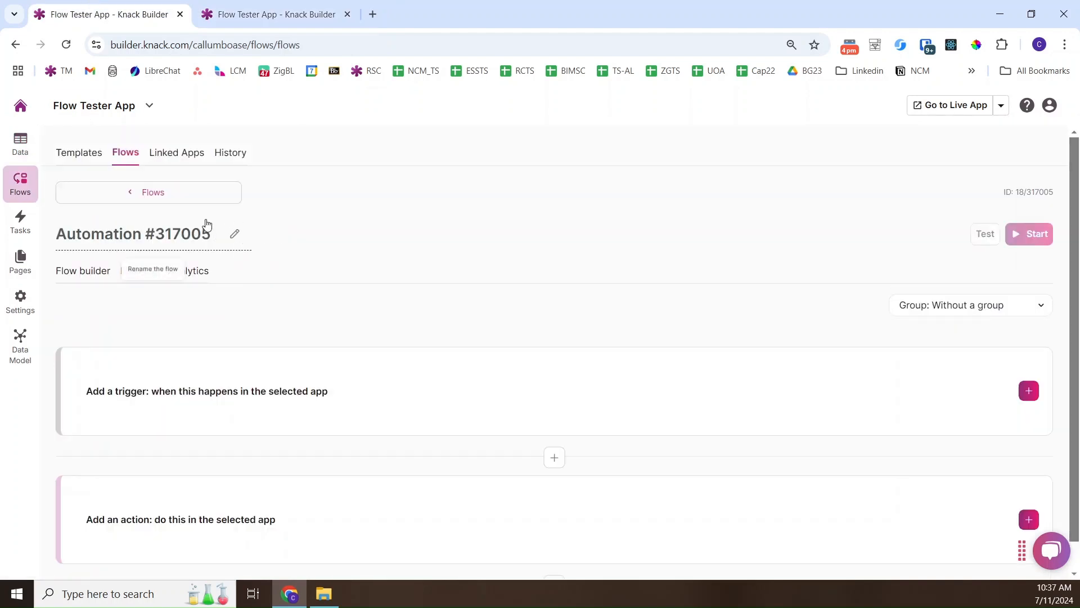
pyautogui.click(205, 233)
pyautogui.tripleClick(155, 232)
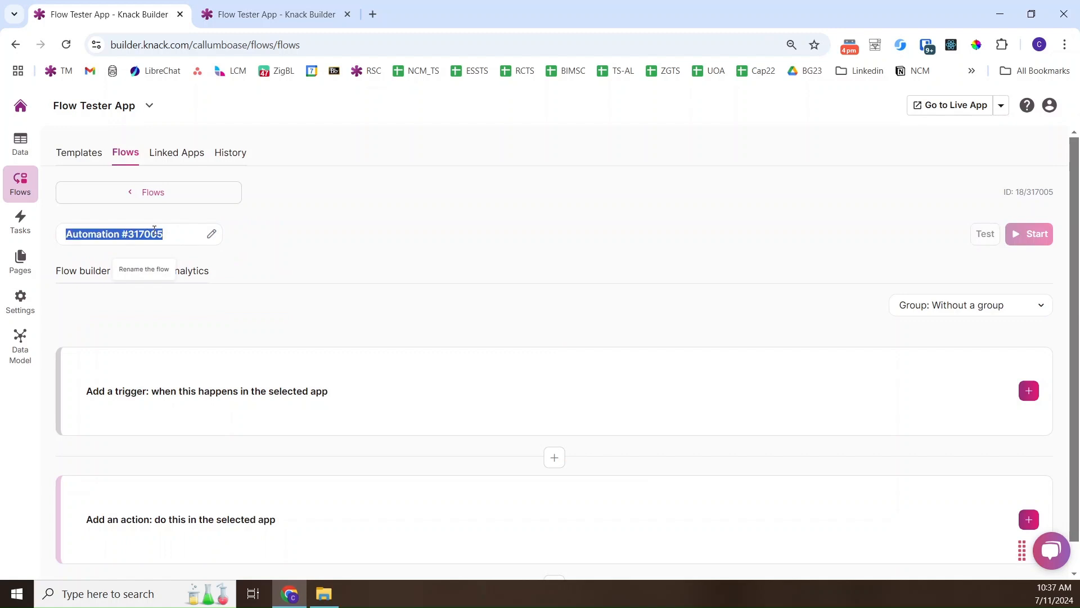
pyautogui.write('Delete a')
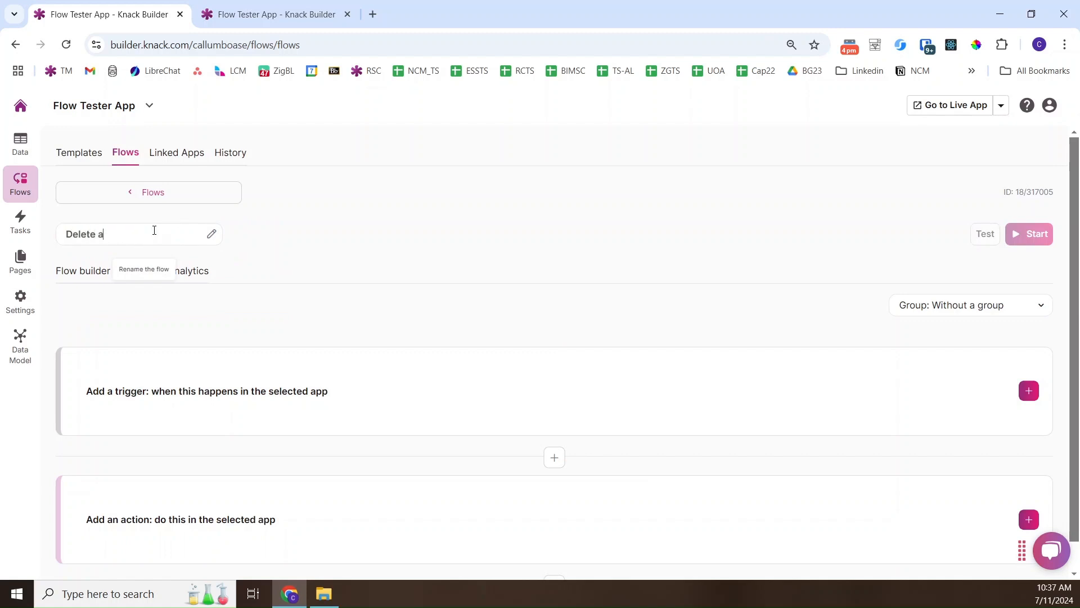
pyautogui.write('bandoned projects each night')
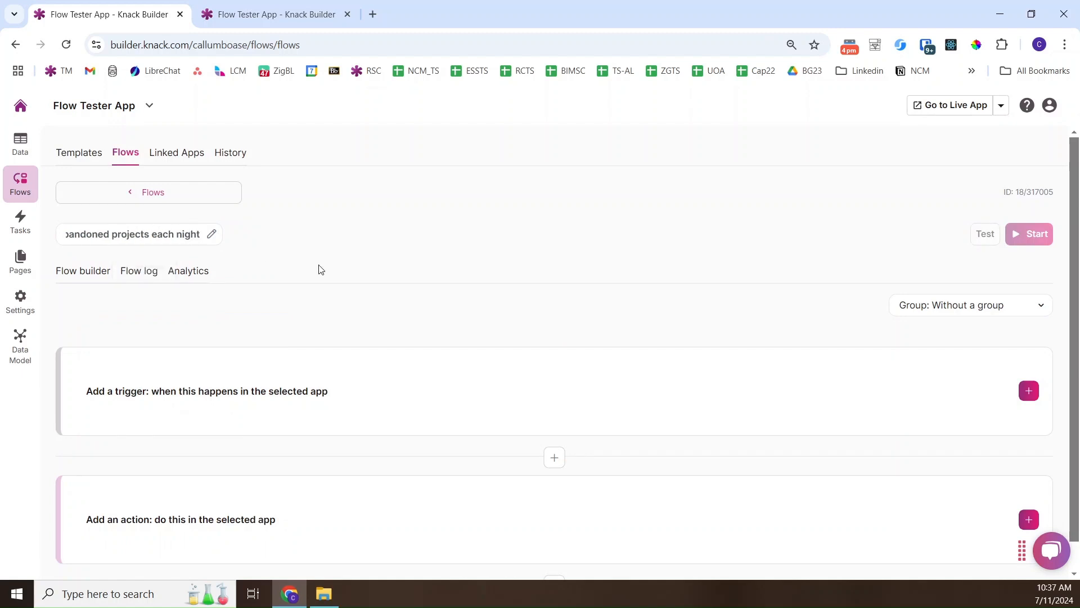
pyautogui.press('Return')
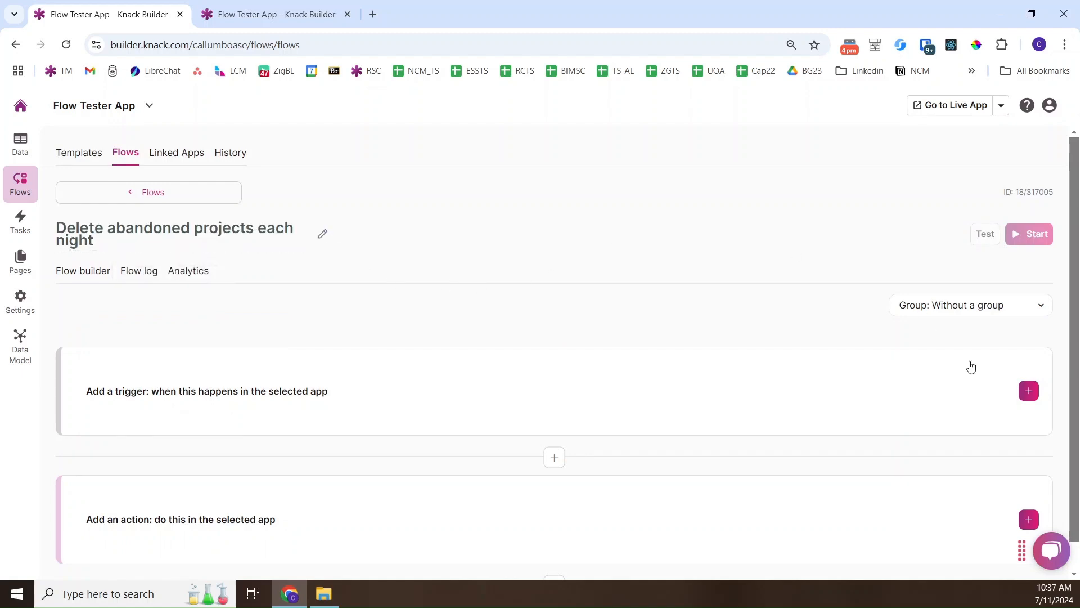
# Set up the flow's trigger with the Scheduled trigger event of the scheduling tool app (Albato)
pyautogui.click(1028, 392)
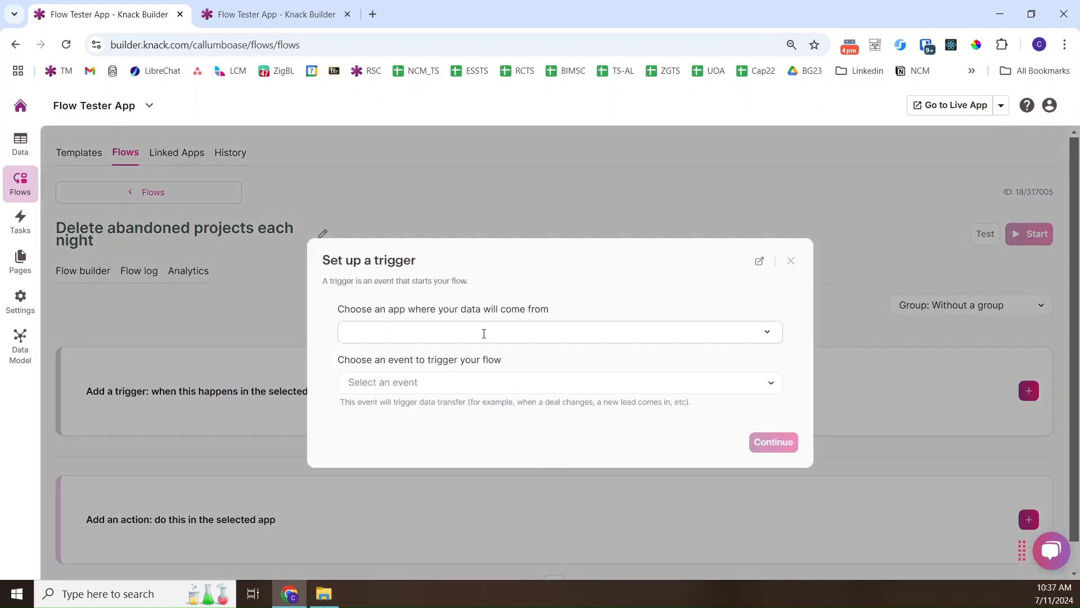
pyautogui.click(429, 334)
pyautogui.write('schedule')
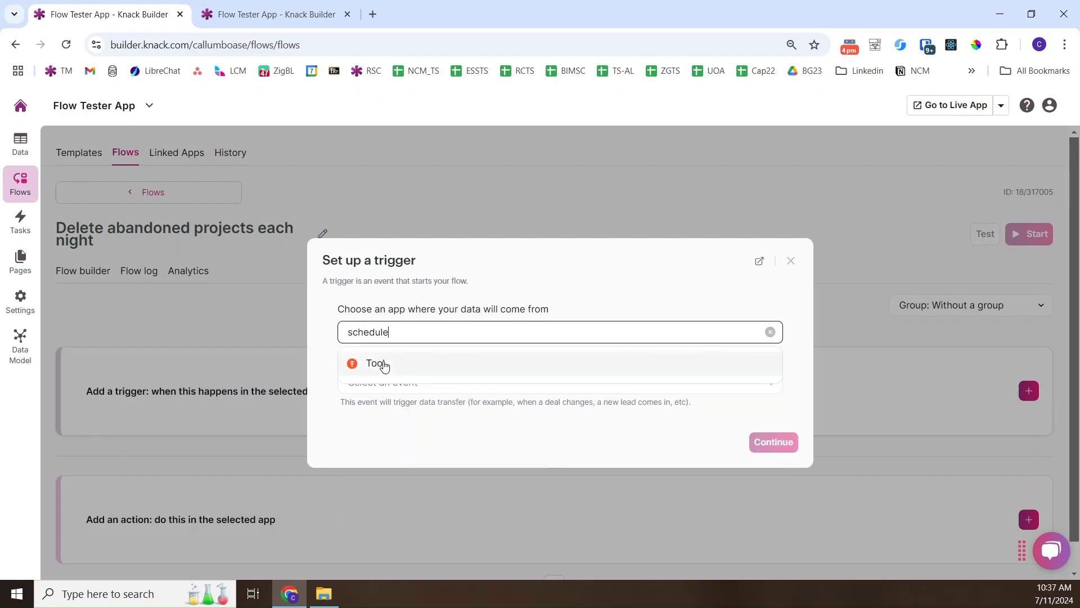
pyautogui.click(385, 365)
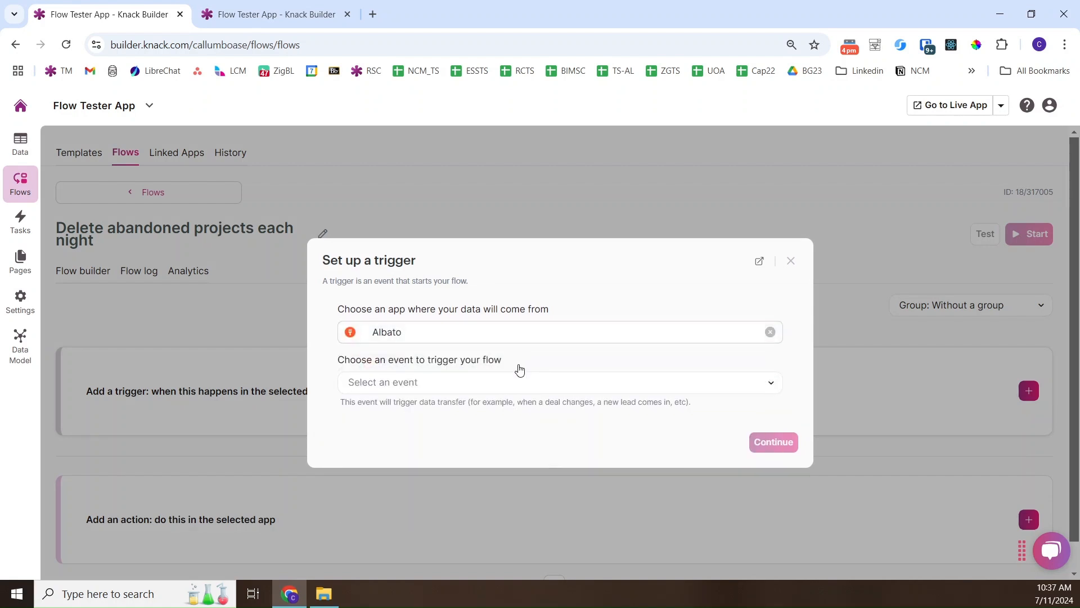
pyautogui.click(396, 383)
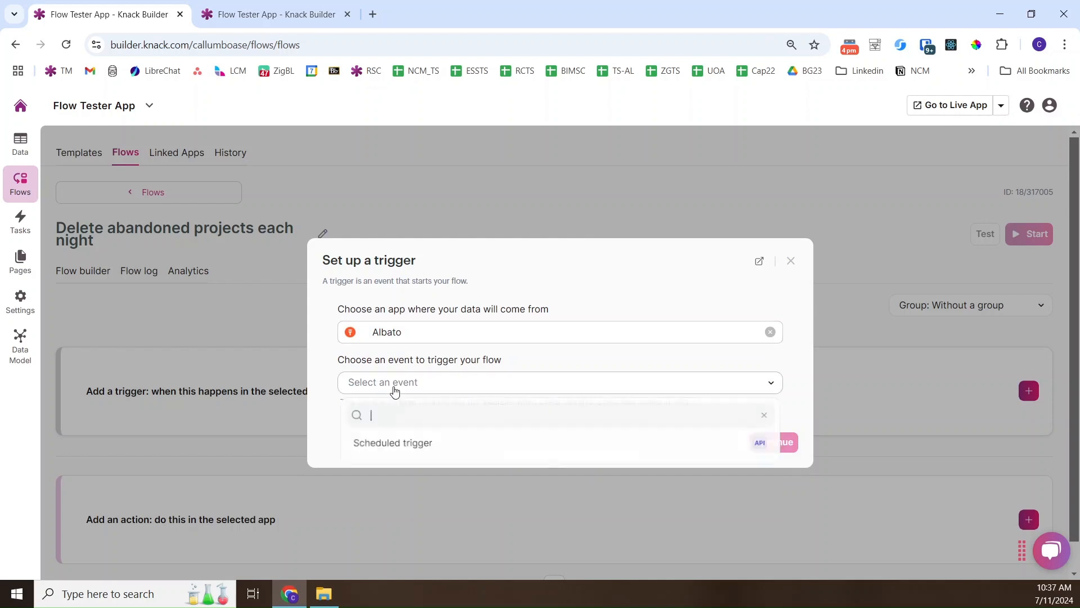
pyautogui.click(414, 441)
pyautogui.click(773, 444)
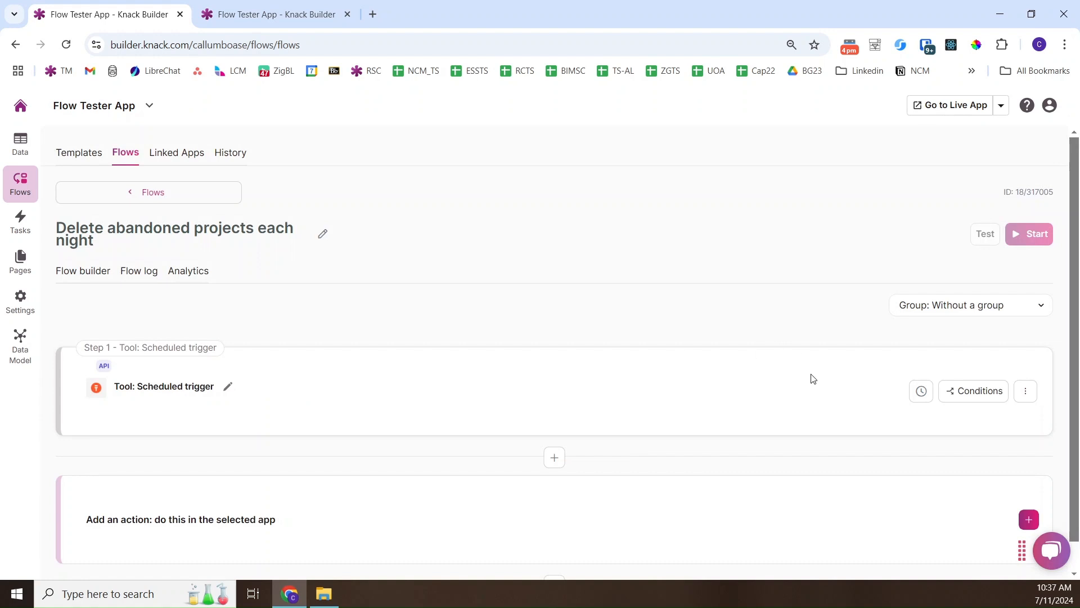
# Schedule the trigger to run once a day at 01:00 and save the schedule
pyautogui.click(919, 392)
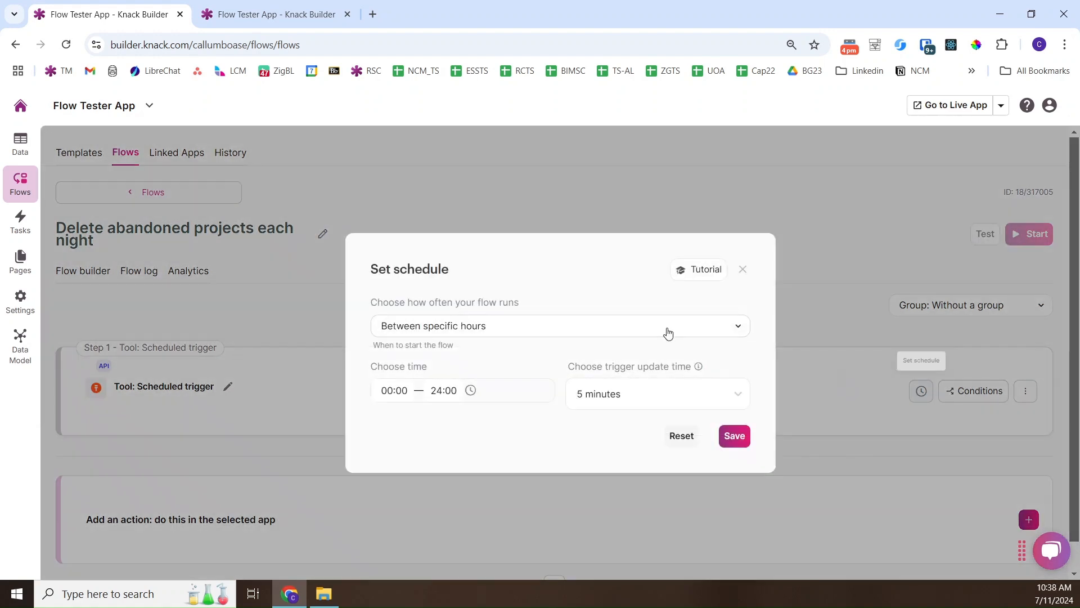
pyautogui.click(474, 327)
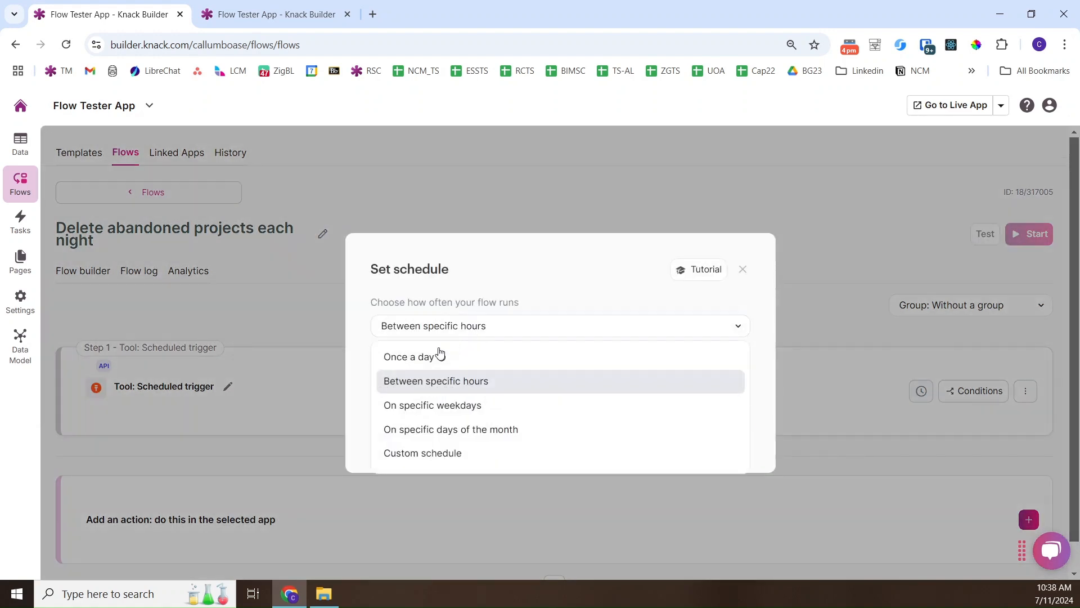
pyautogui.click(406, 357)
pyautogui.click(413, 394)
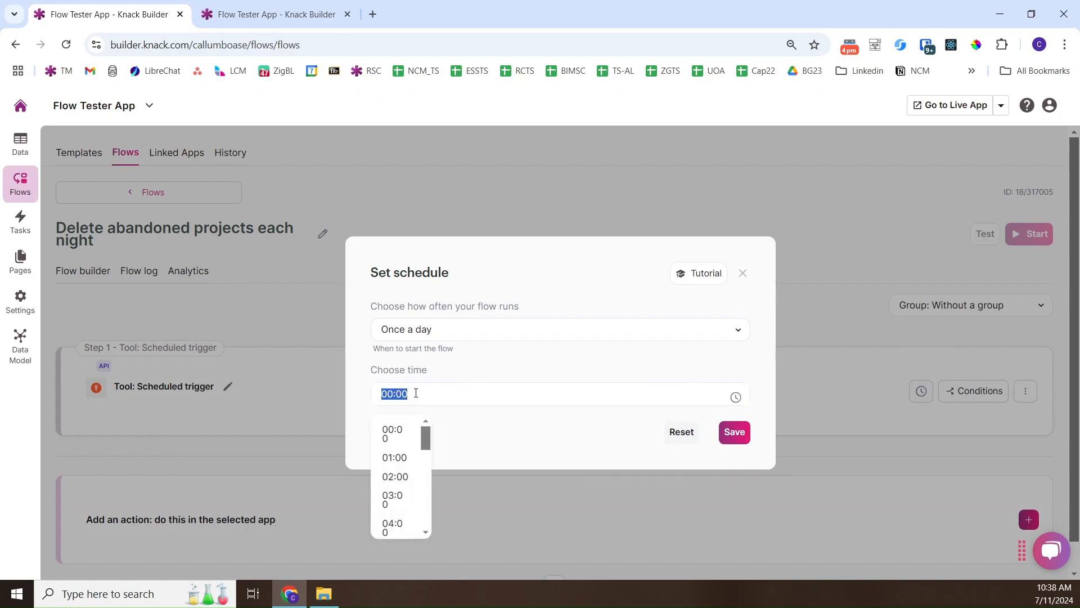
pyautogui.write('01:')
pyautogui.click(502, 362)
pyautogui.click(735, 432)
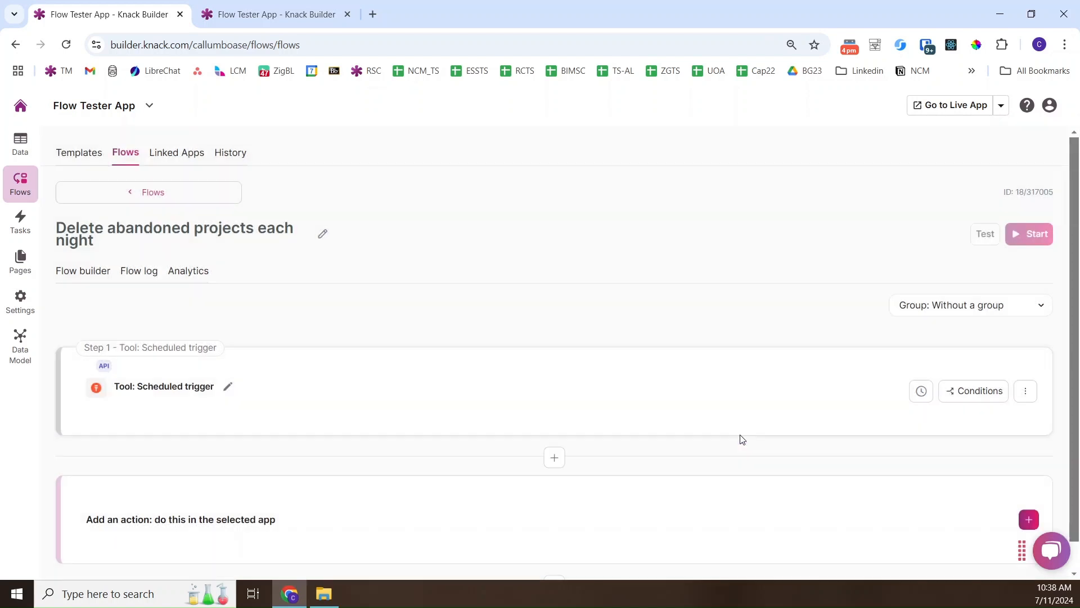
# Rename the trigger step as "Tool: Scheduled trigger - every day at 1am"
pyautogui.click(228, 387)
pyautogui.tripleClick(233, 387)
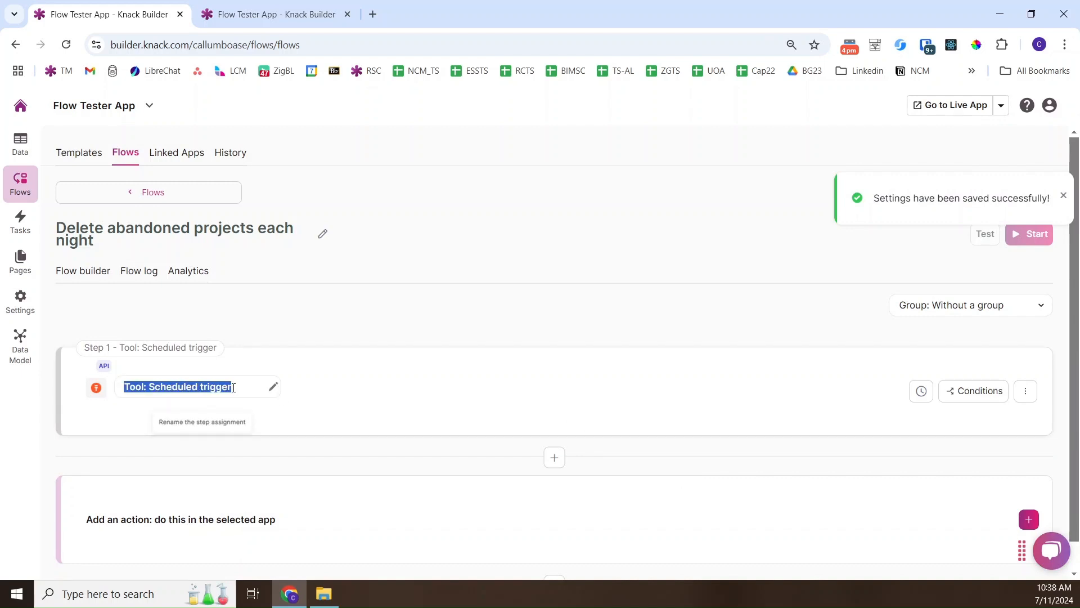
pyautogui.click(233, 387)
pyautogui.write('- every day at 1am')
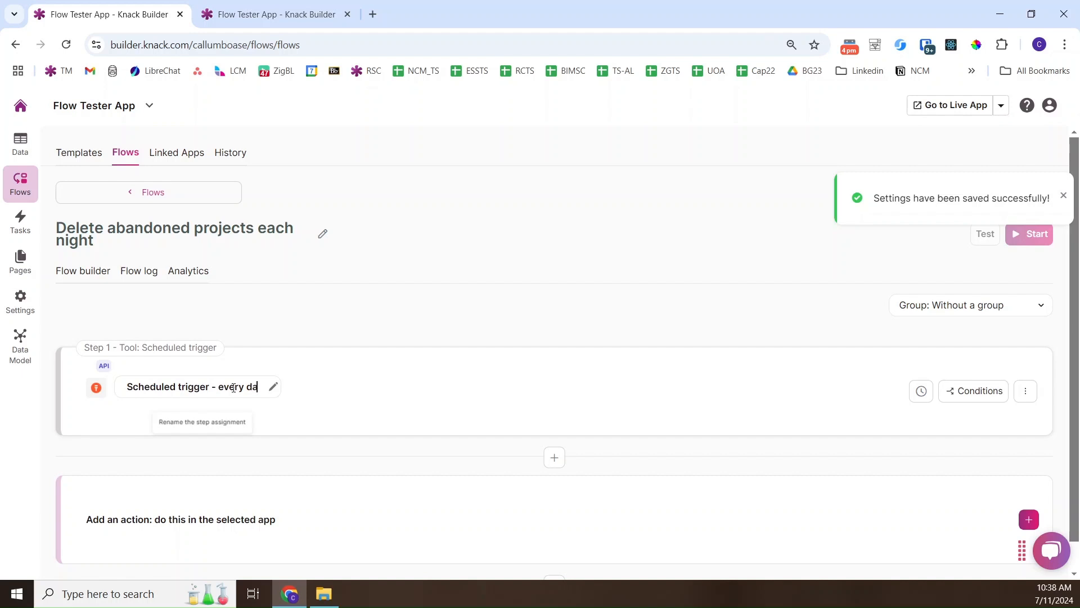
pyautogui.press('Return')
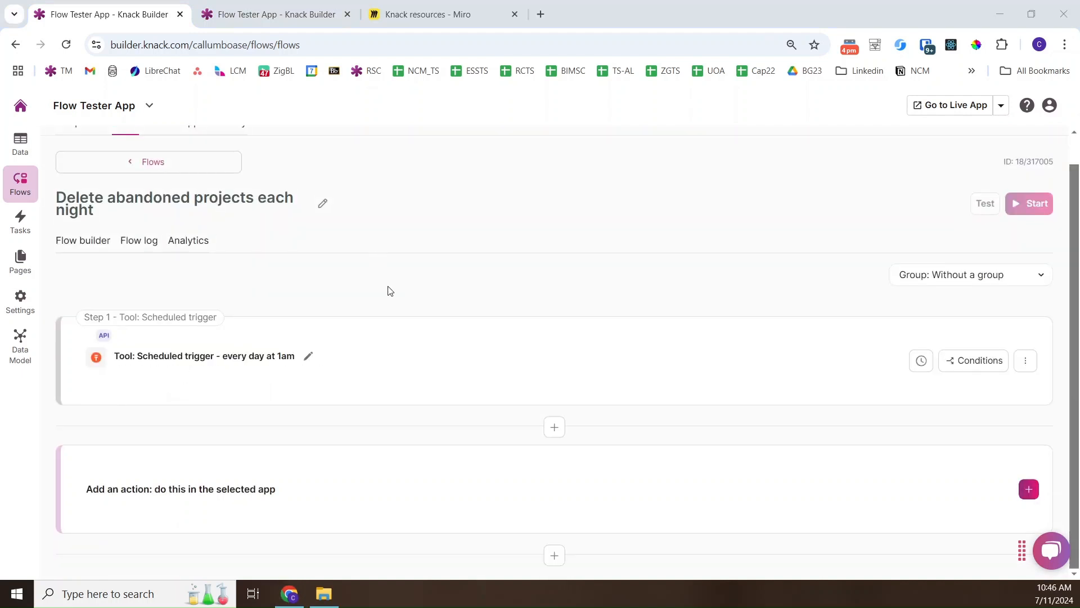
pyautogui.click(388, 287)
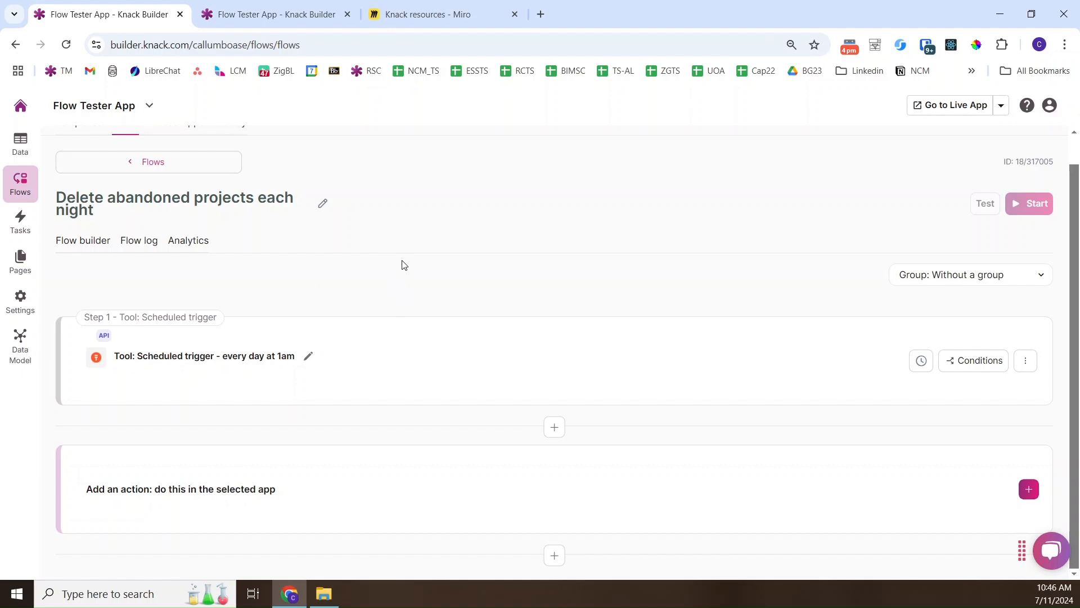
# Add an action to the flow using the Knack app and the "Search for multiple records" action
pyautogui.click(555, 555)
pyautogui.click(514, 562)
pyautogui.click(417, 328)
pyautogui.click(400, 356)
pyautogui.click(439, 380)
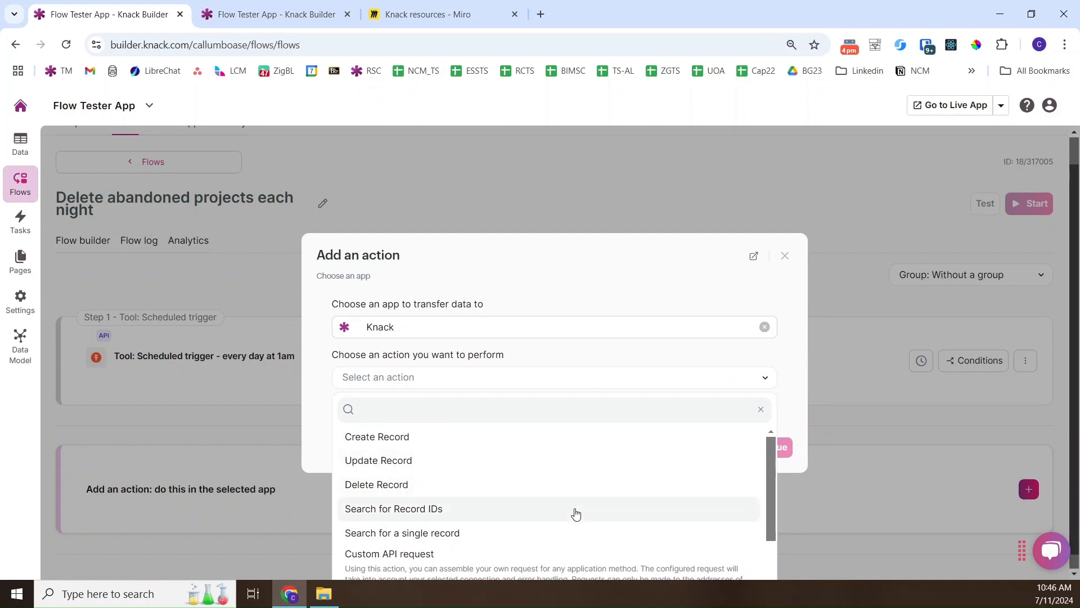
pyautogui.scroll(-1, 576, 513)
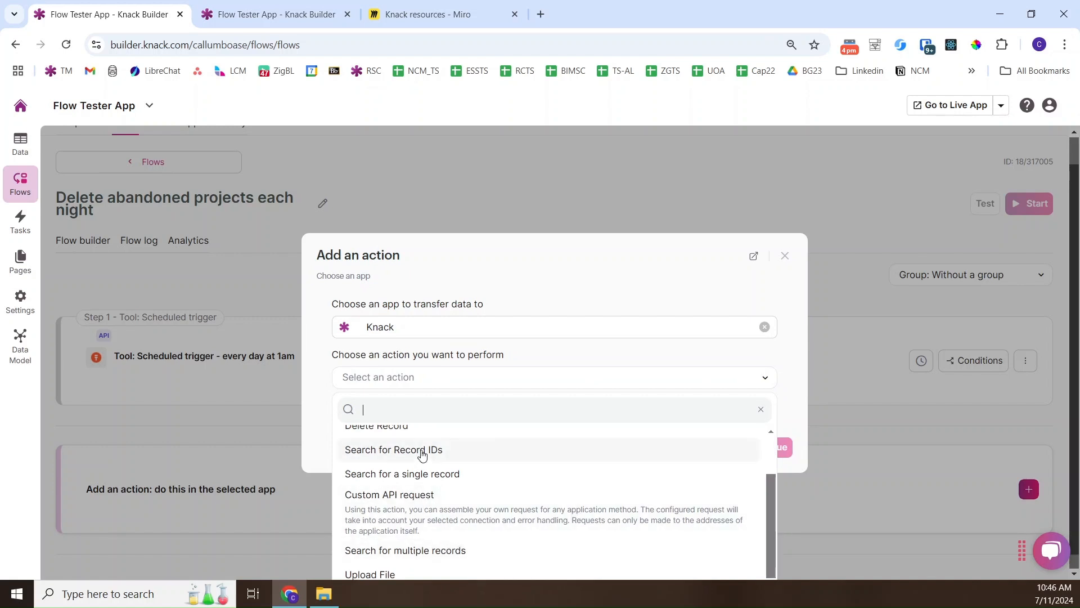
pyautogui.click(440, 549)
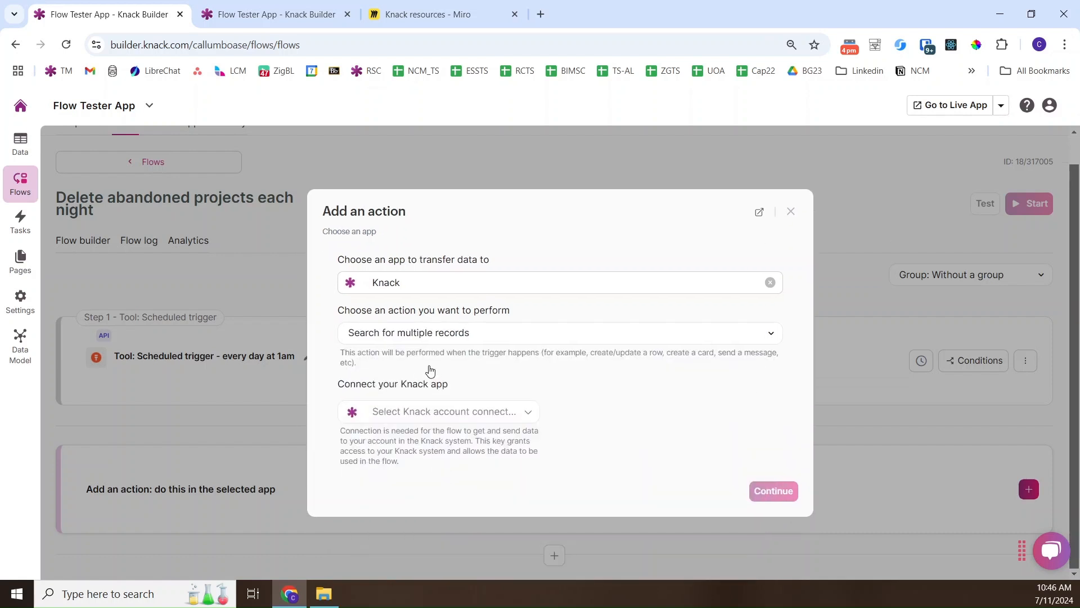
# Connect the search action to Flow Tester App, choose the Projects table and continue to its field settings
pyautogui.click(432, 411)
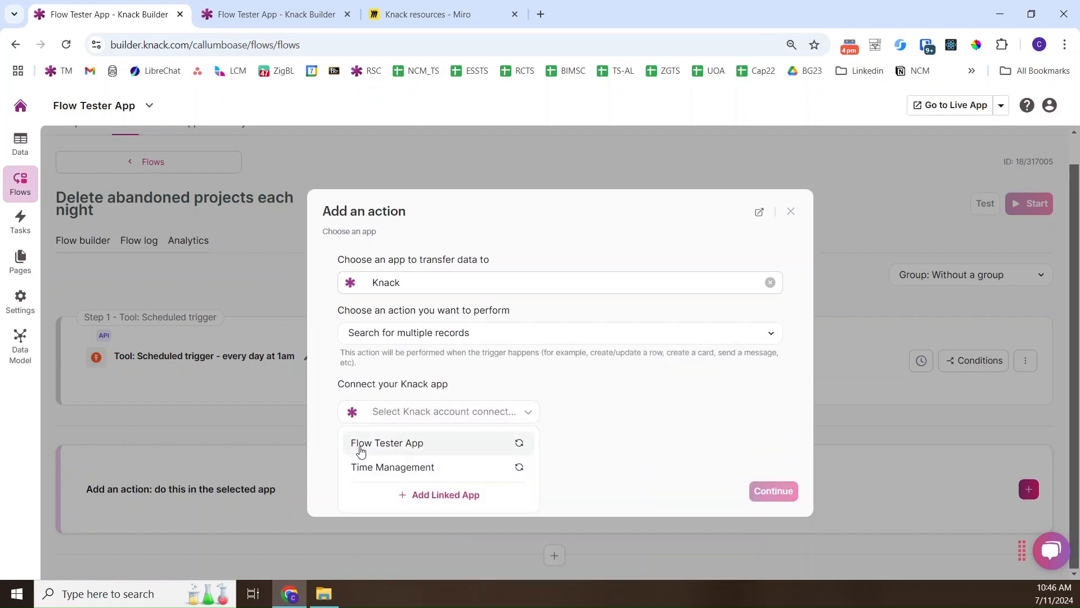
pyautogui.click(406, 444)
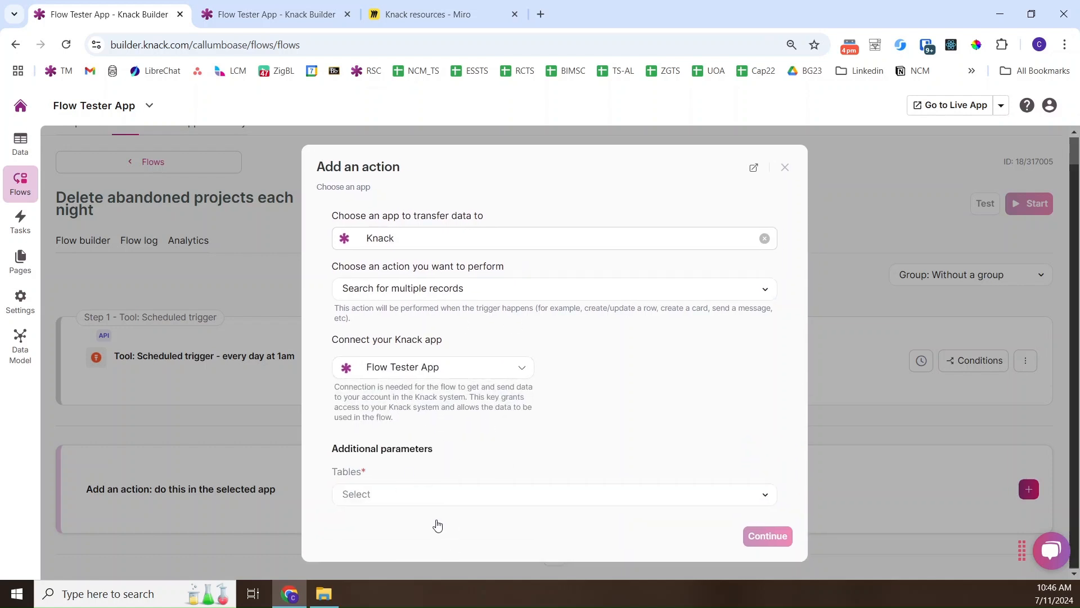
pyautogui.click(418, 502)
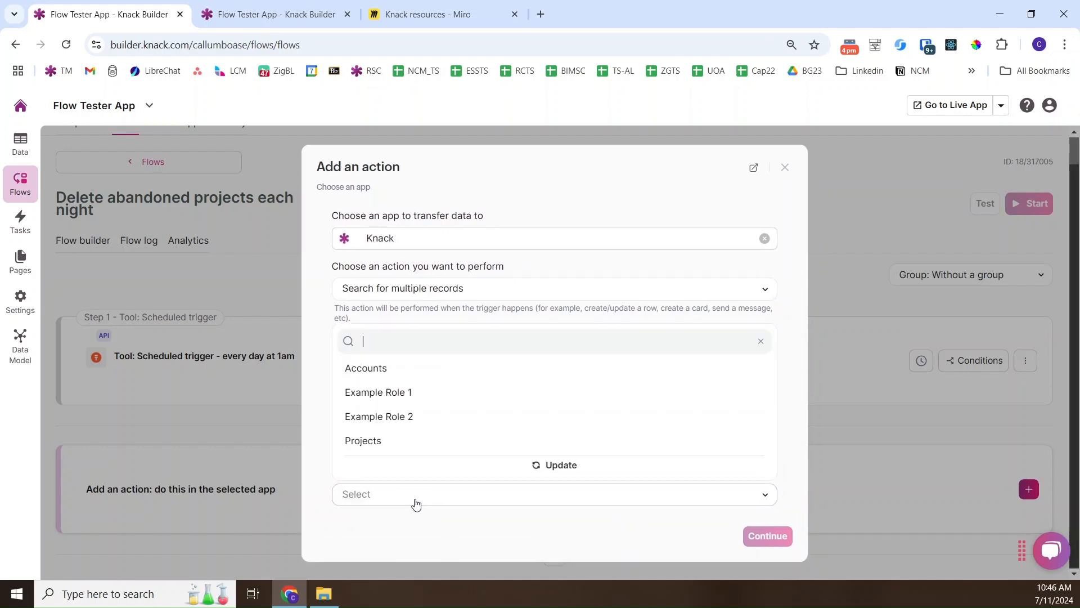
pyautogui.click(371, 445)
pyautogui.click(755, 537)
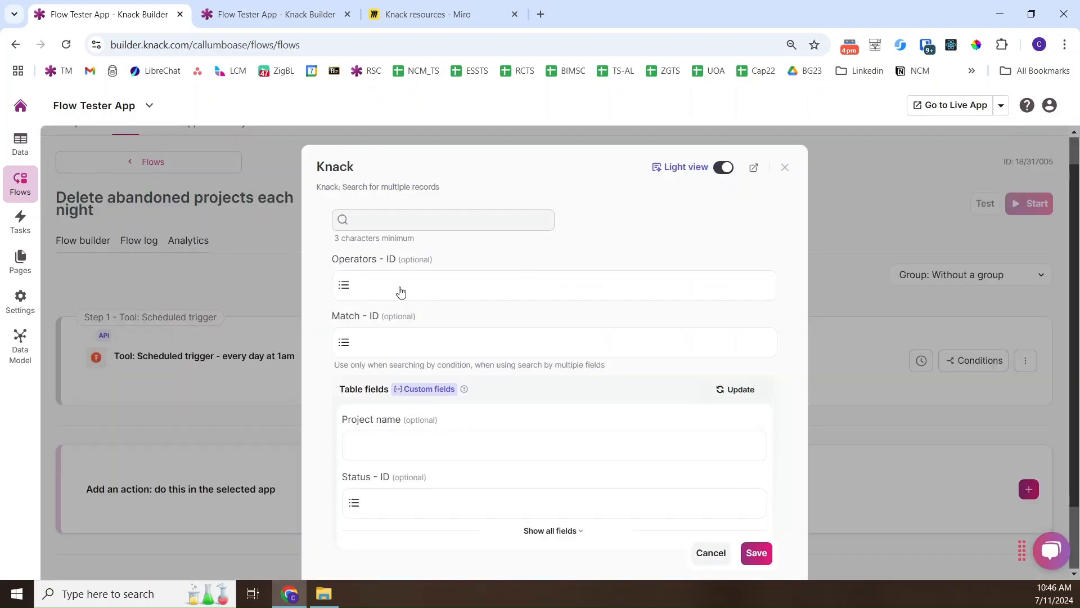
# Set the record search to Status Abandoned with the operator Is, and save the action
pyautogui.scroll(-1, 508, 294)
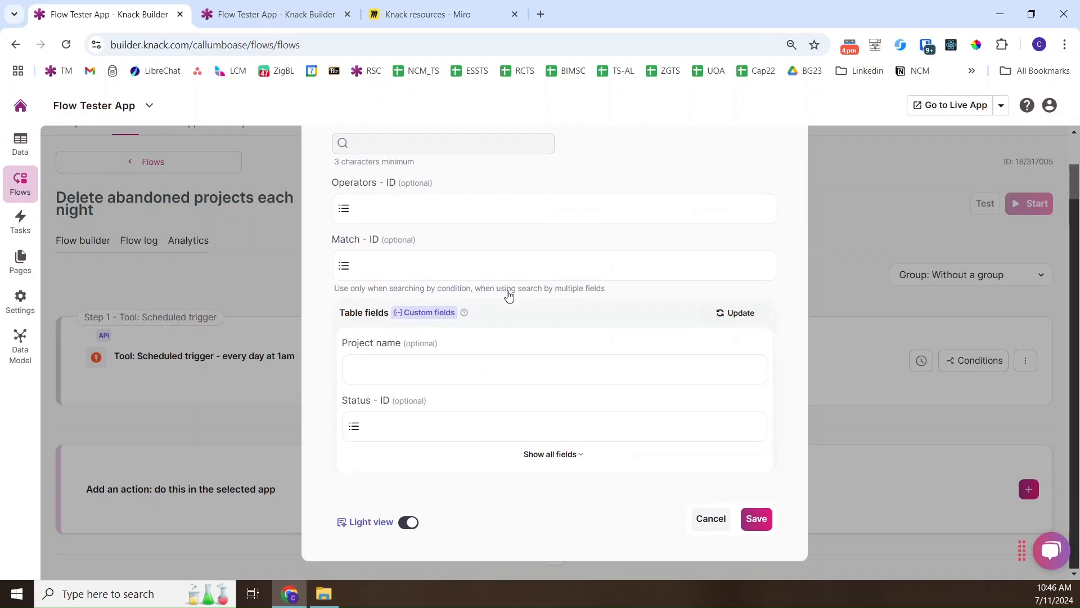
pyautogui.scroll(1, 540, 291)
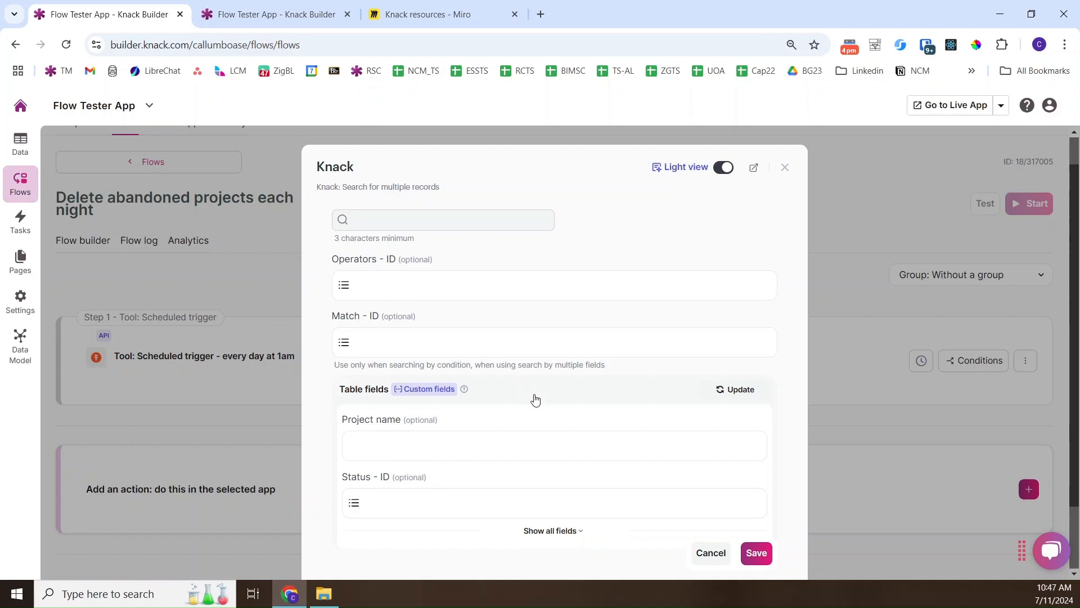
pyautogui.click(403, 508)
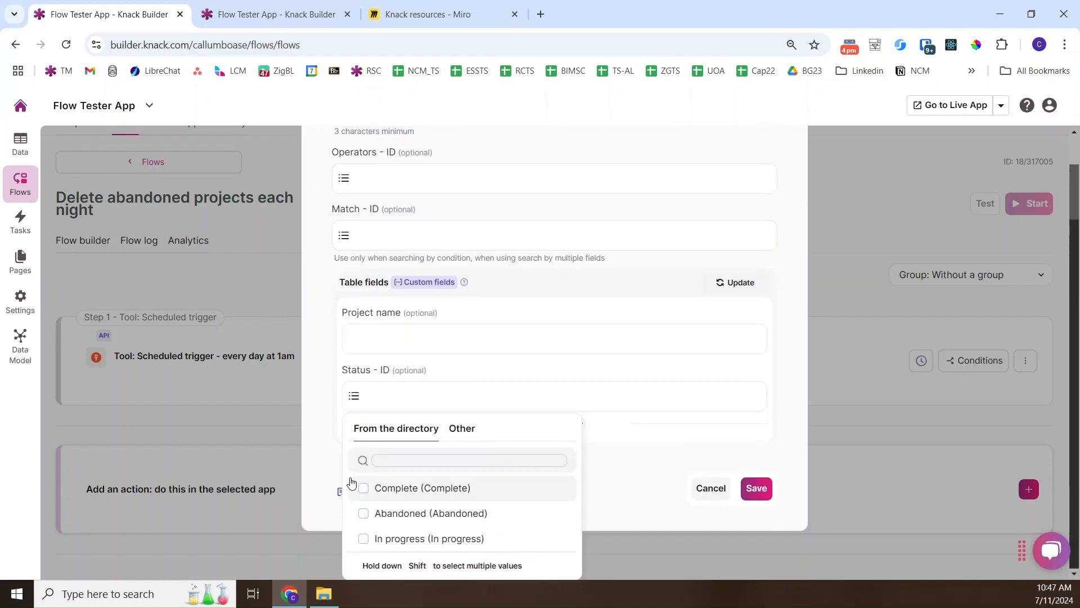
pyautogui.click(366, 513)
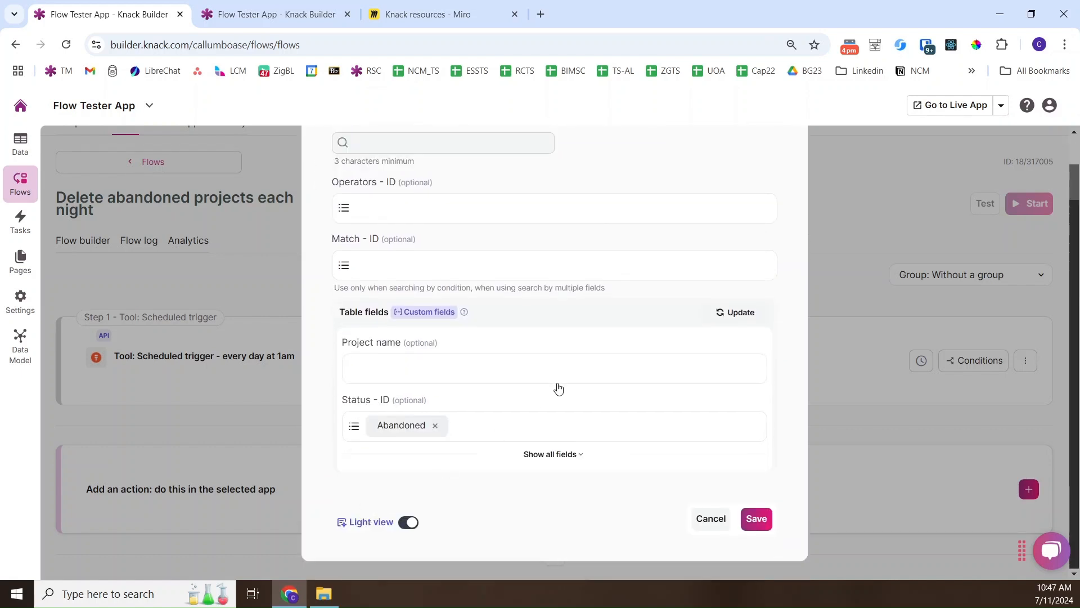
pyautogui.scroll(2, 557, 387)
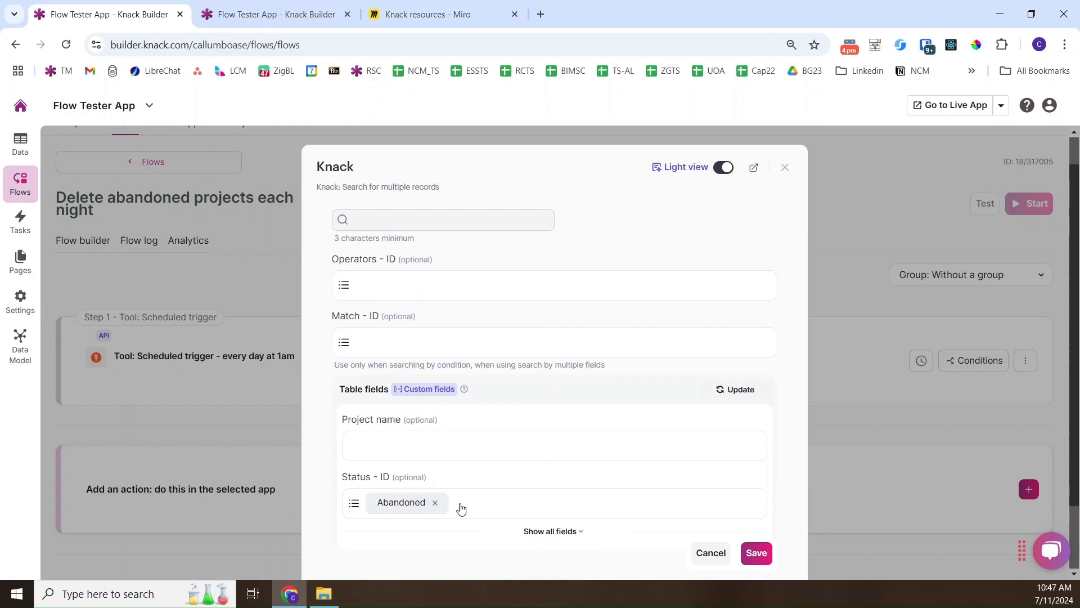
pyautogui.click(399, 286)
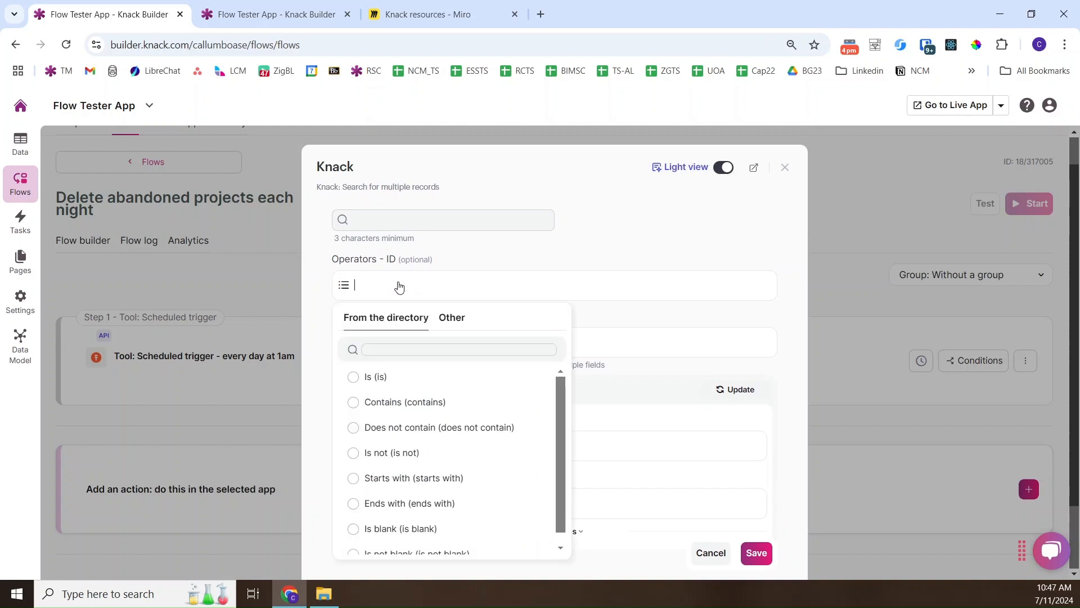
pyautogui.click(370, 381)
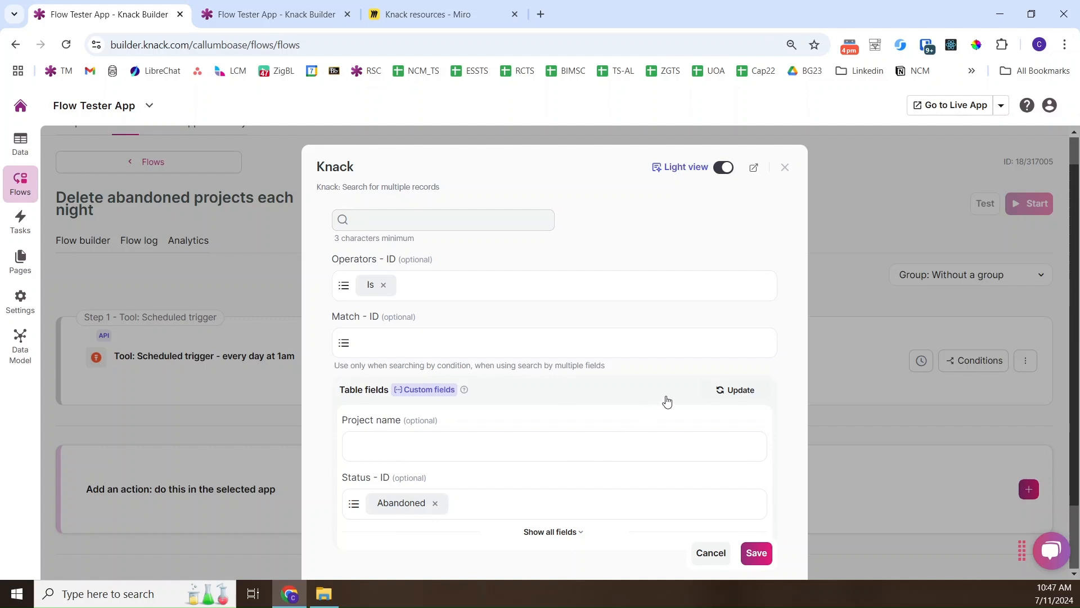
pyautogui.click(750, 549)
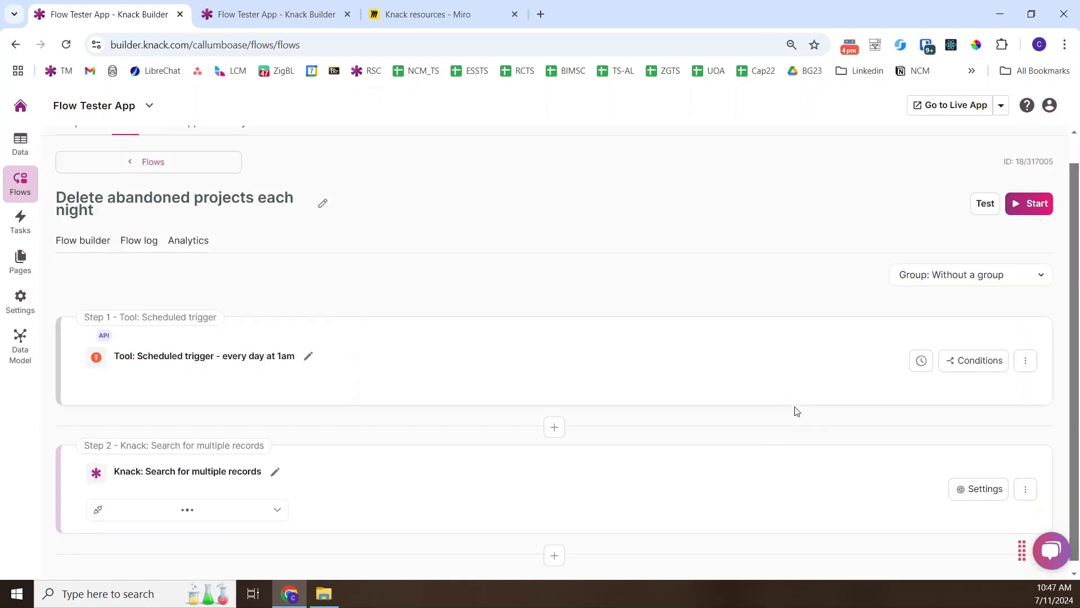
pyautogui.scroll(-1, 779, 403)
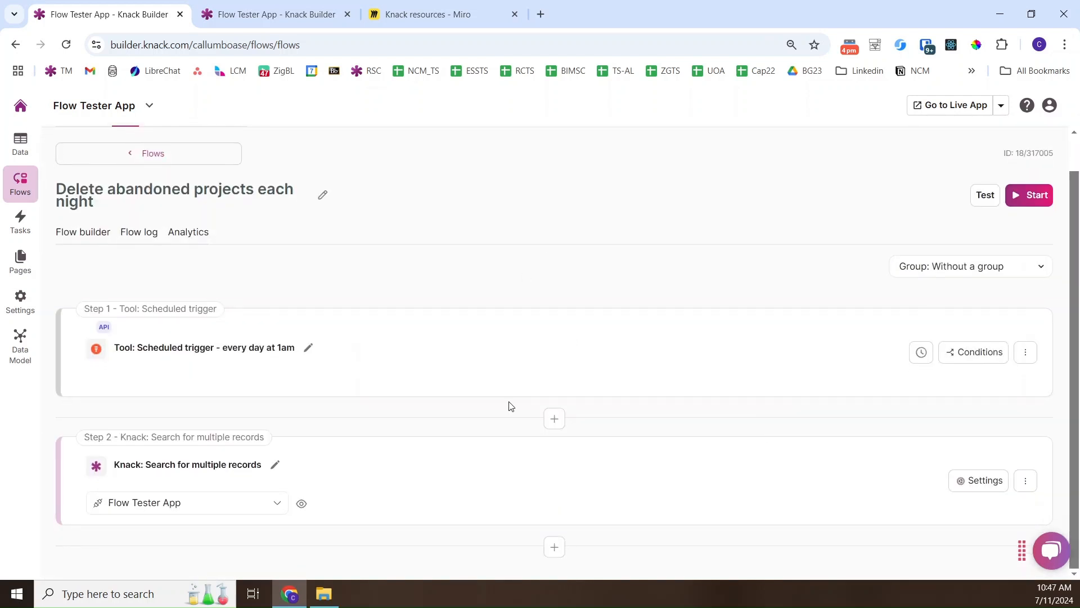
# Test the flow and expand the test run's entry in the flow log
pyautogui.click(983, 199)
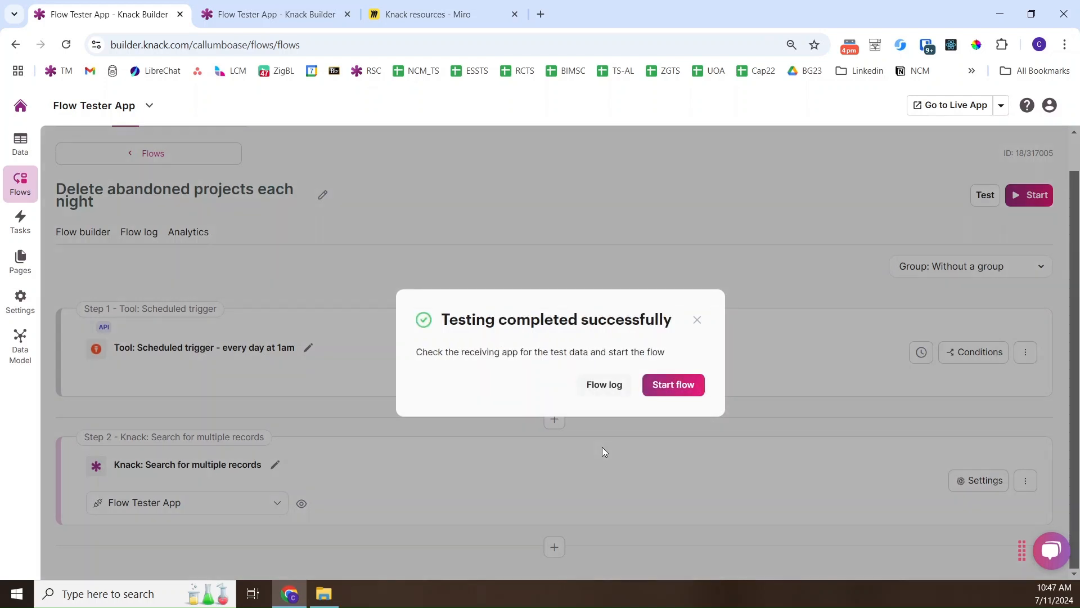
pyautogui.click(596, 387)
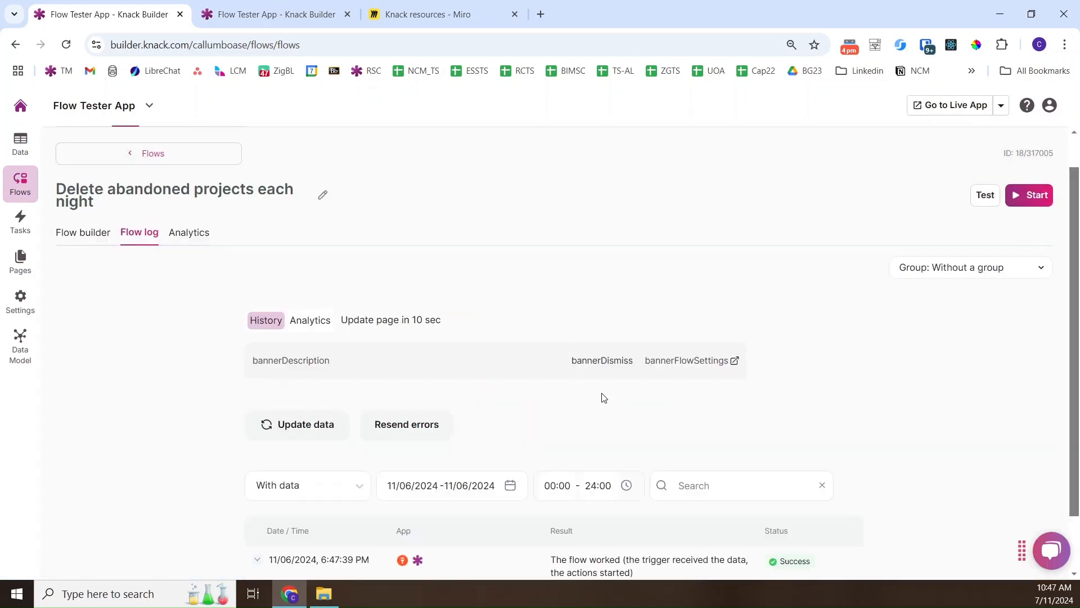
pyautogui.scroll(-1, 408, 443)
pyautogui.click(253, 495)
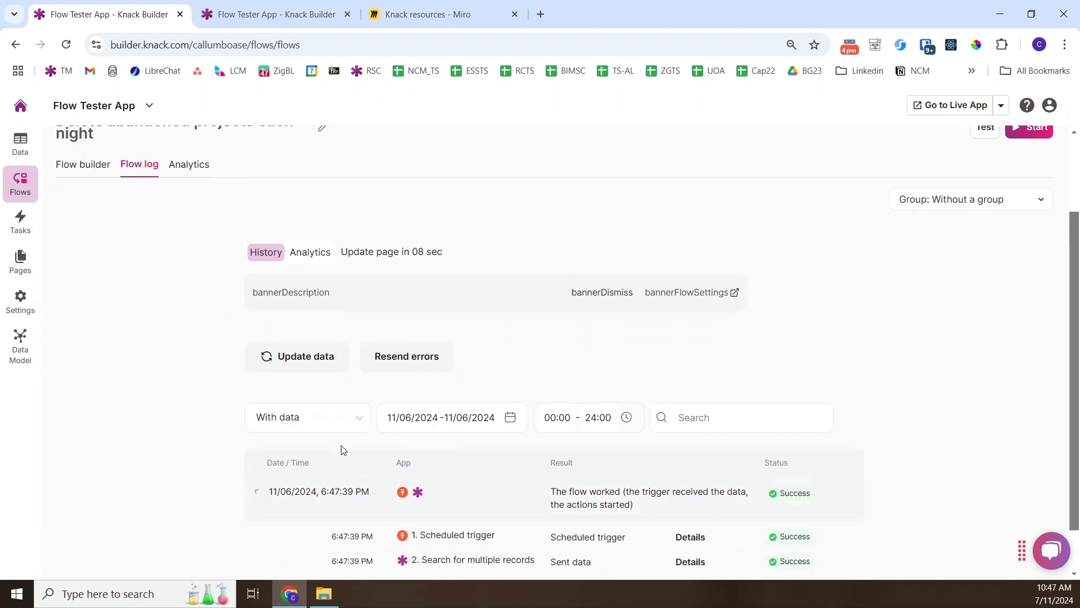
pyautogui.scroll(-1, 506, 439)
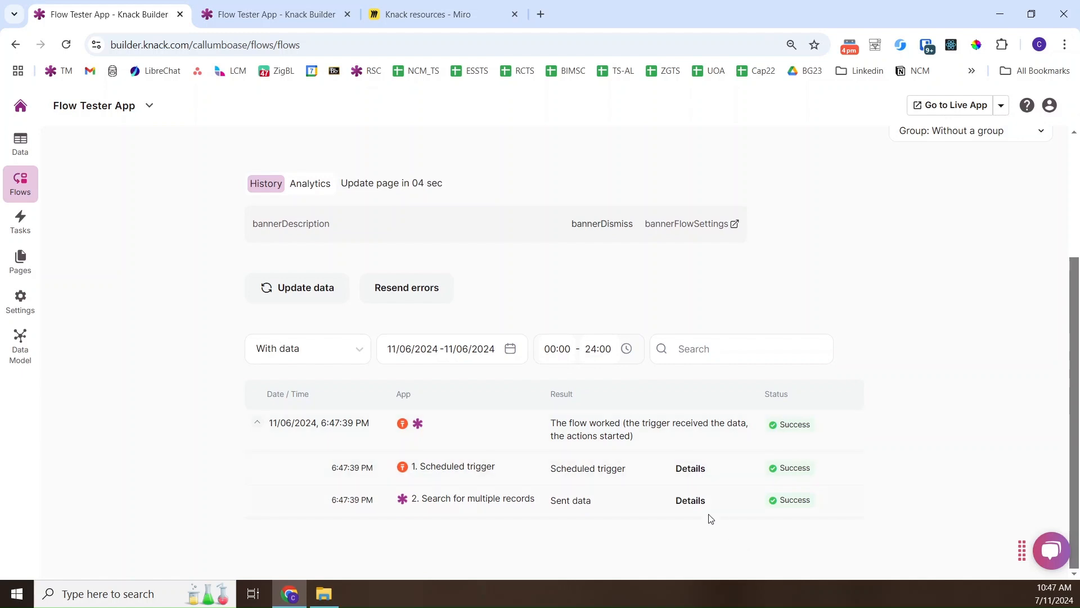
# View the logged details of the scheduled trigger, try to open those of the record search, and return to the flow's steps
pyautogui.click(690, 468)
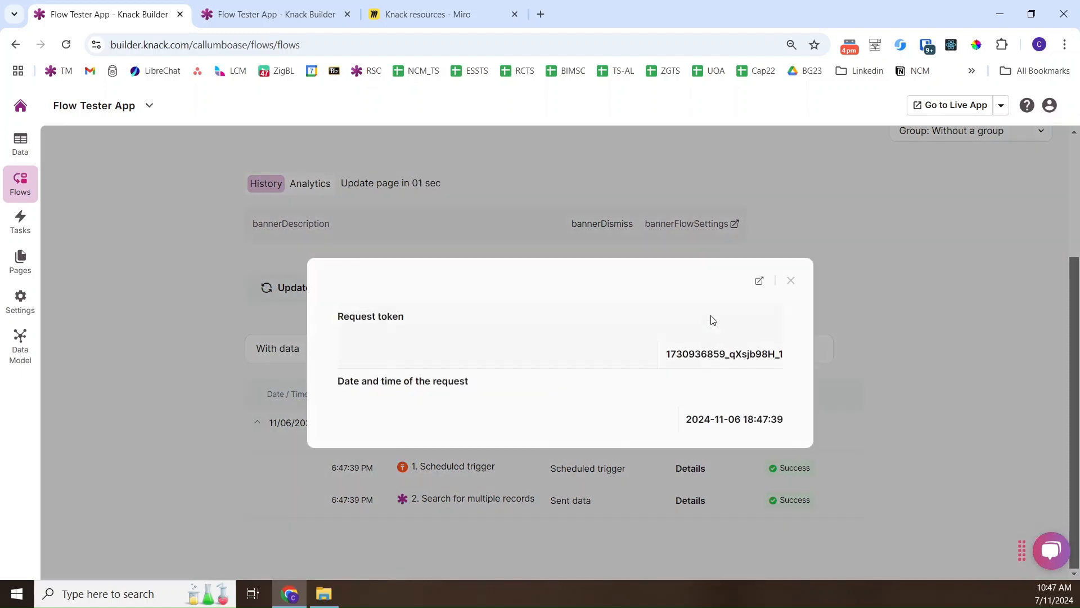
pyautogui.click(790, 281)
pyautogui.click(691, 501)
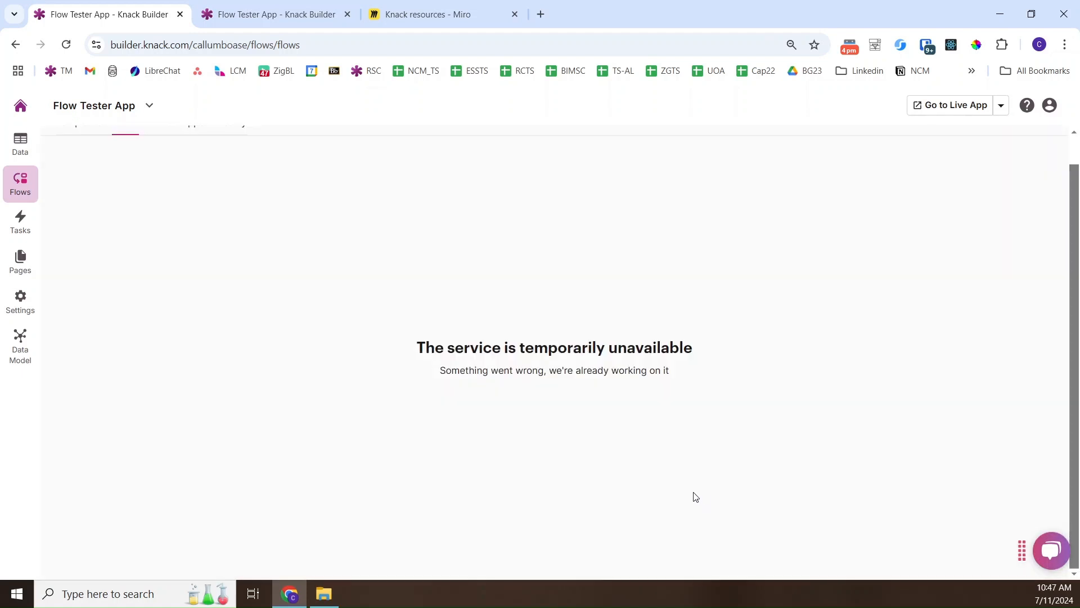
pyautogui.scroll(1, 484, 322)
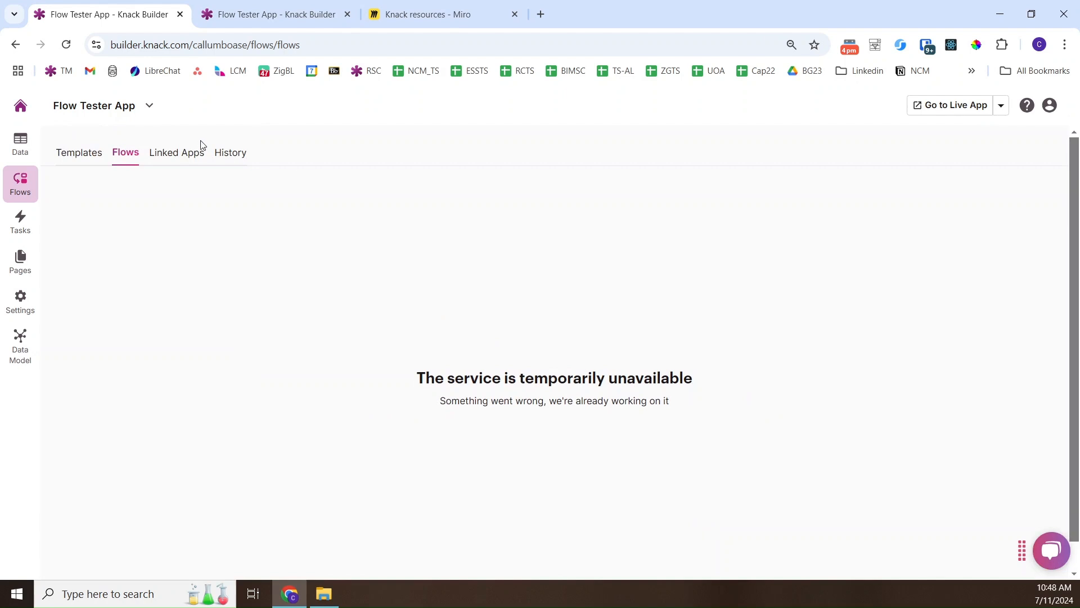
pyautogui.click(15, 44)
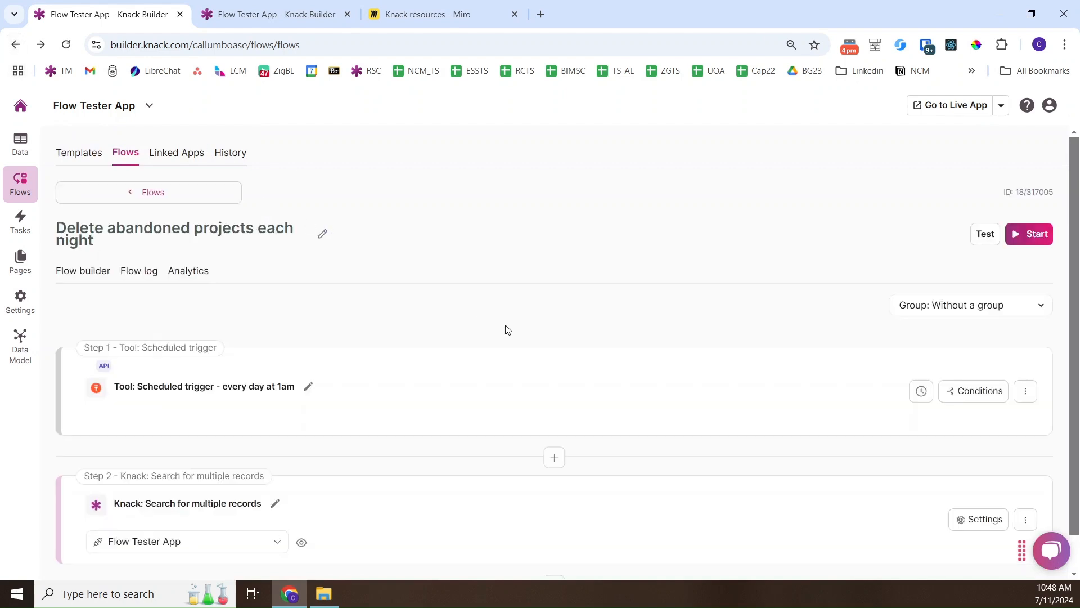
# Try again to view the "Search for multiple records" details in the test run's log entry, and return to the flow's steps
pyautogui.scroll(-1, 506, 329)
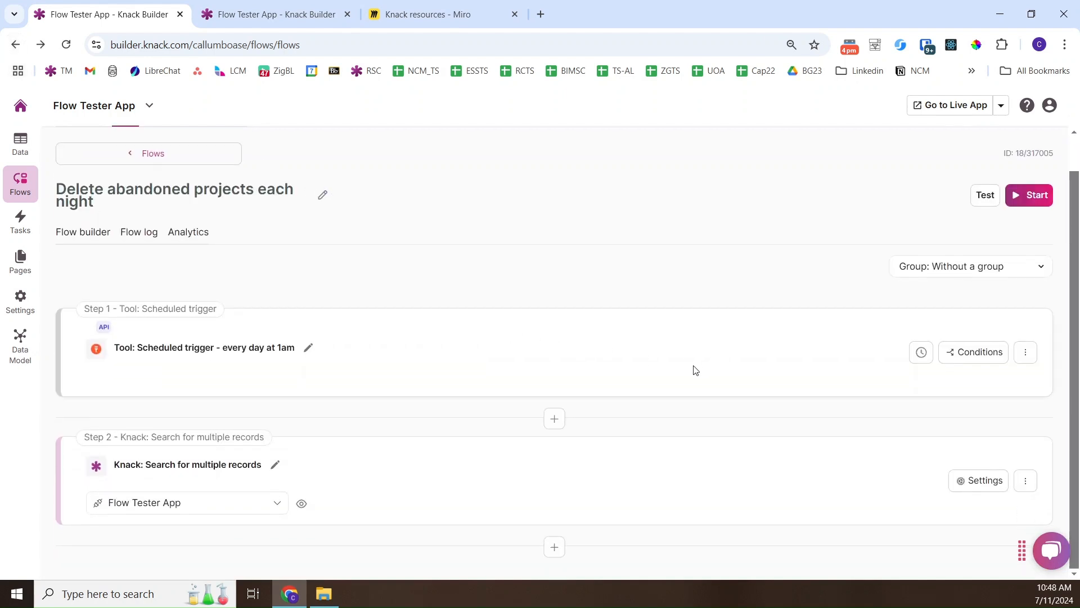
pyautogui.click(138, 232)
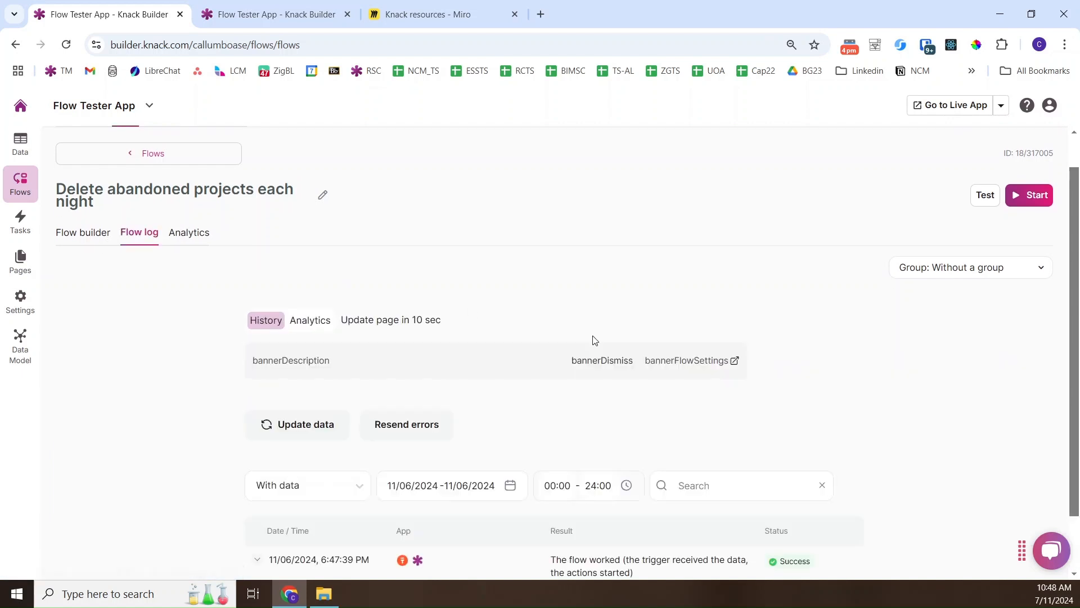
pyautogui.scroll(-2, 640, 371)
pyautogui.click(251, 496)
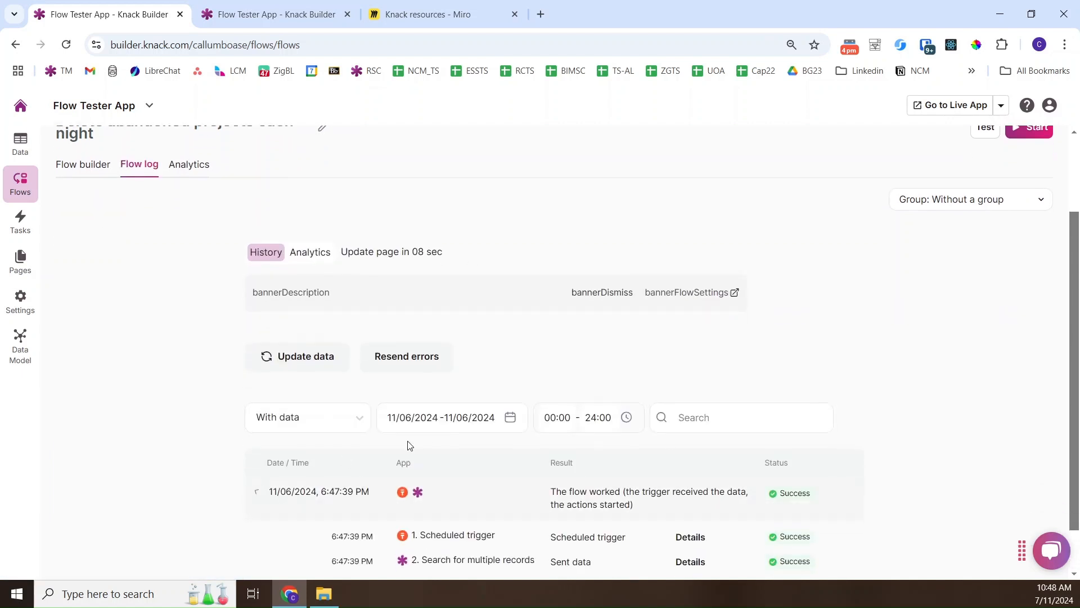
pyautogui.scroll(-1, 616, 450)
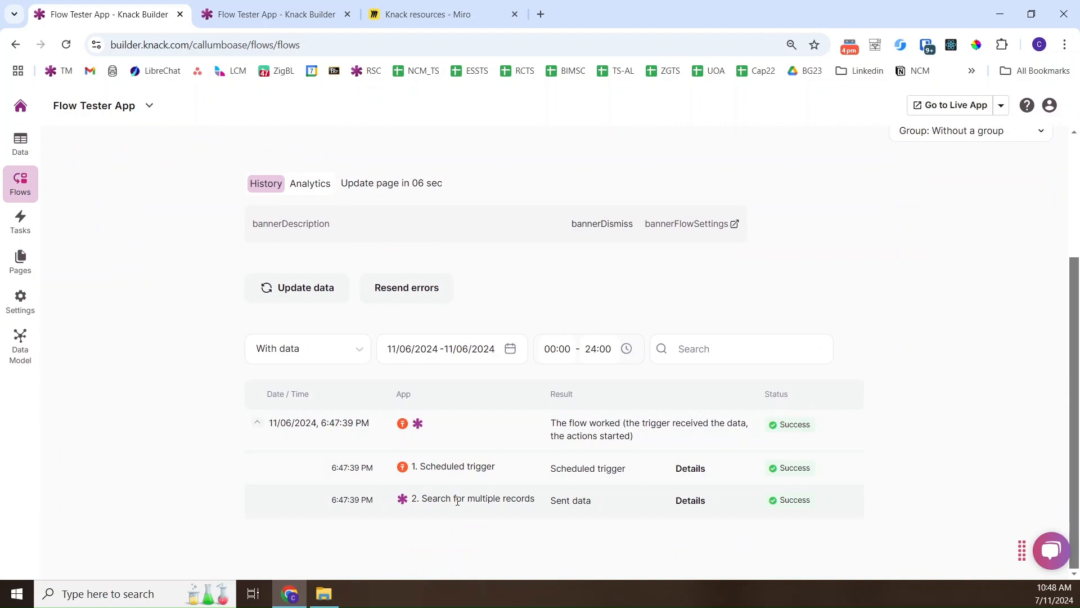
pyautogui.click(690, 502)
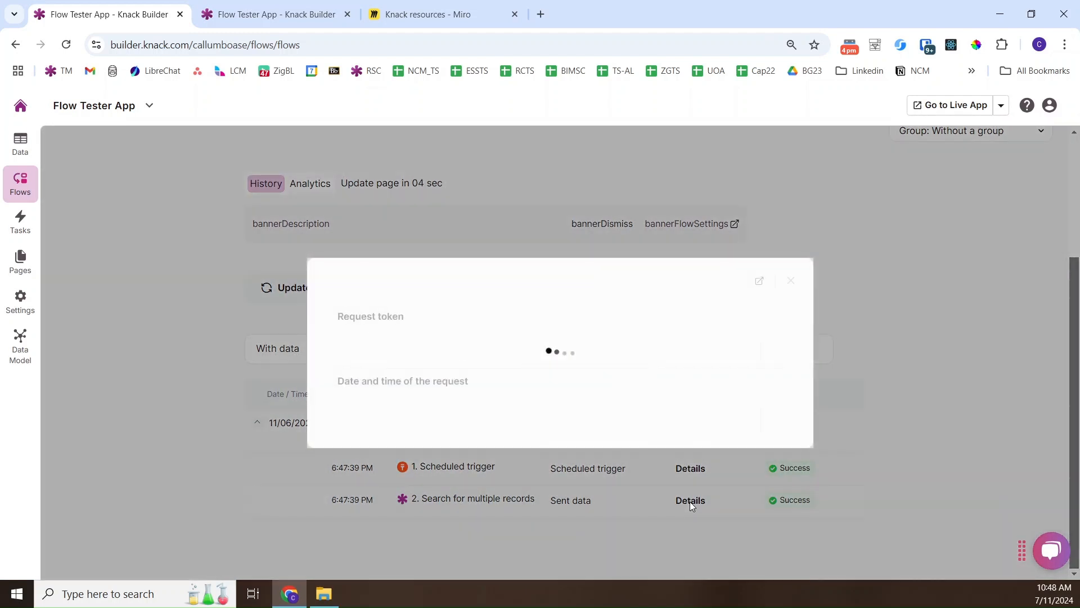
pyautogui.click(15, 45)
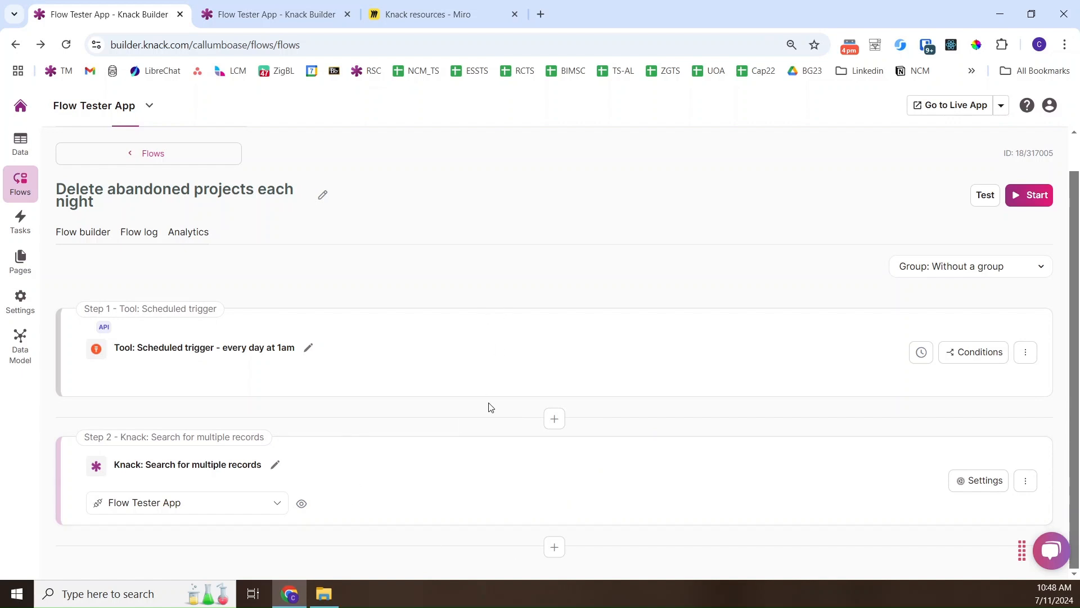
# Open the choices for adding a step after the record search, and check the project statuses in the Projects table
pyautogui.click(557, 549)
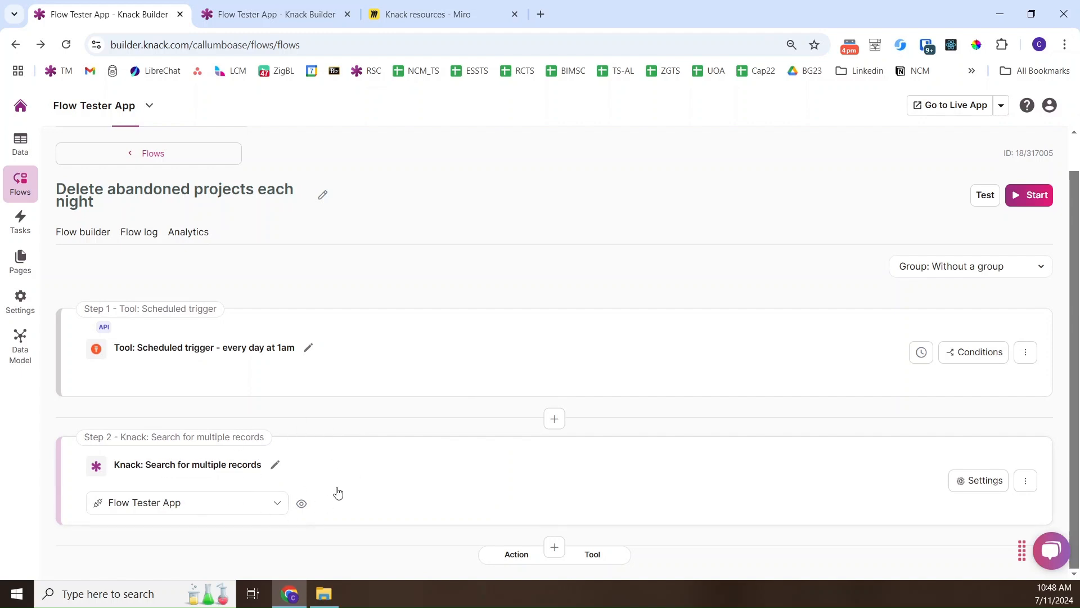
pyautogui.click(275, 14)
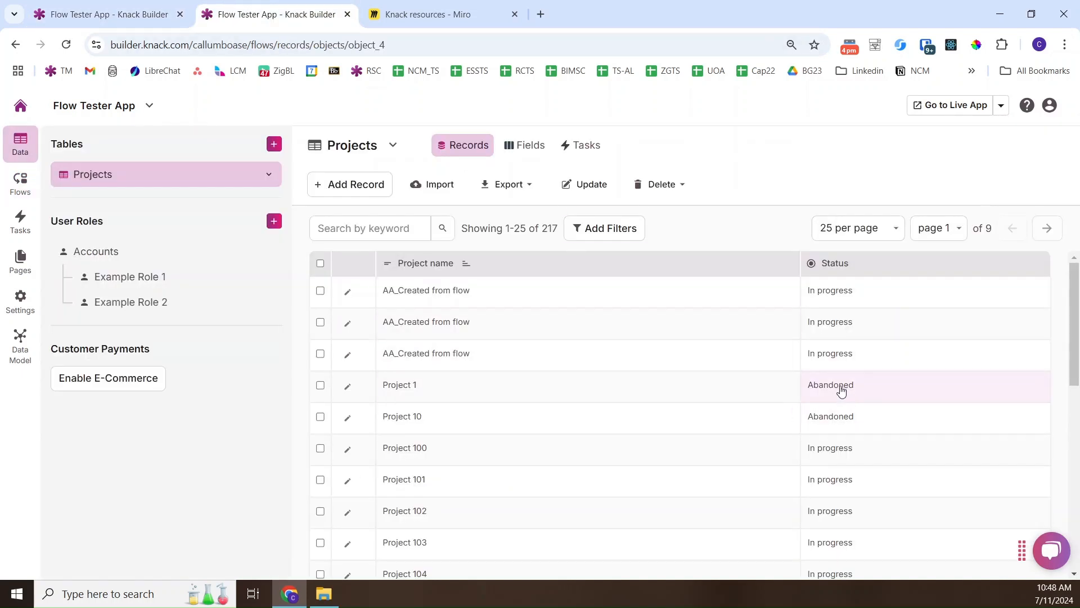
pyautogui.click(107, 14)
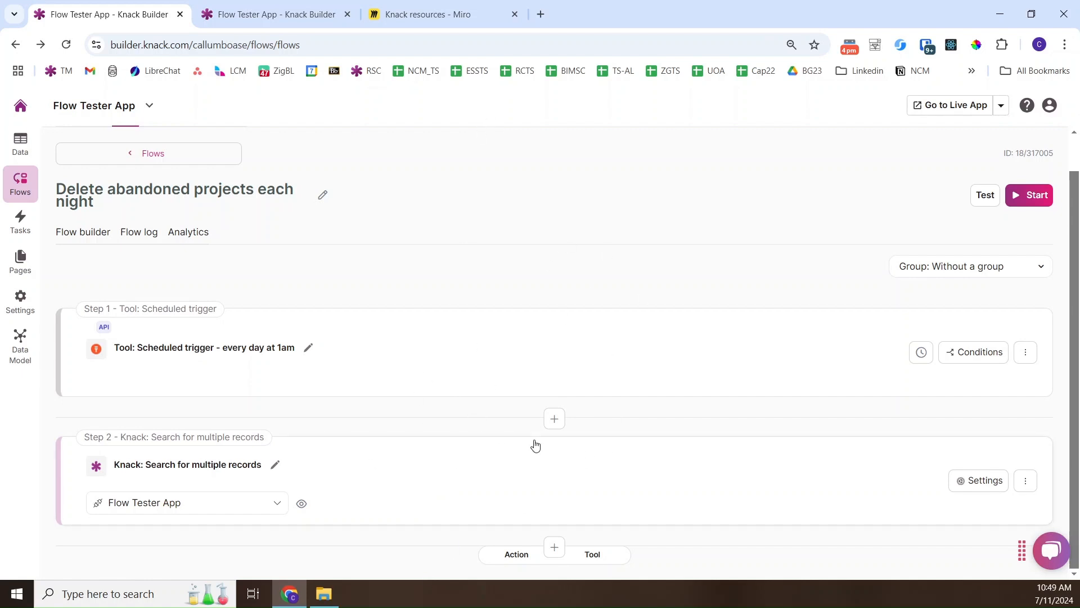
# Switch to the Miro board and label the first box under "Iterate (each item)" as "Delete it"
pyautogui.click(481, 7)
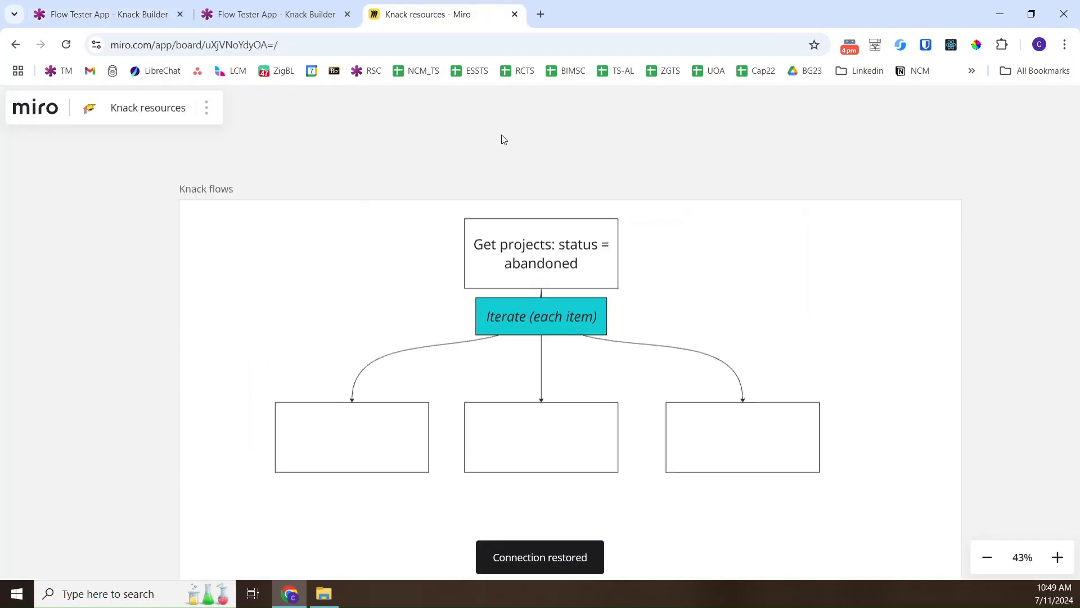
pyautogui.moveTo(360, 318); pyautogui.dragTo(334, 285)
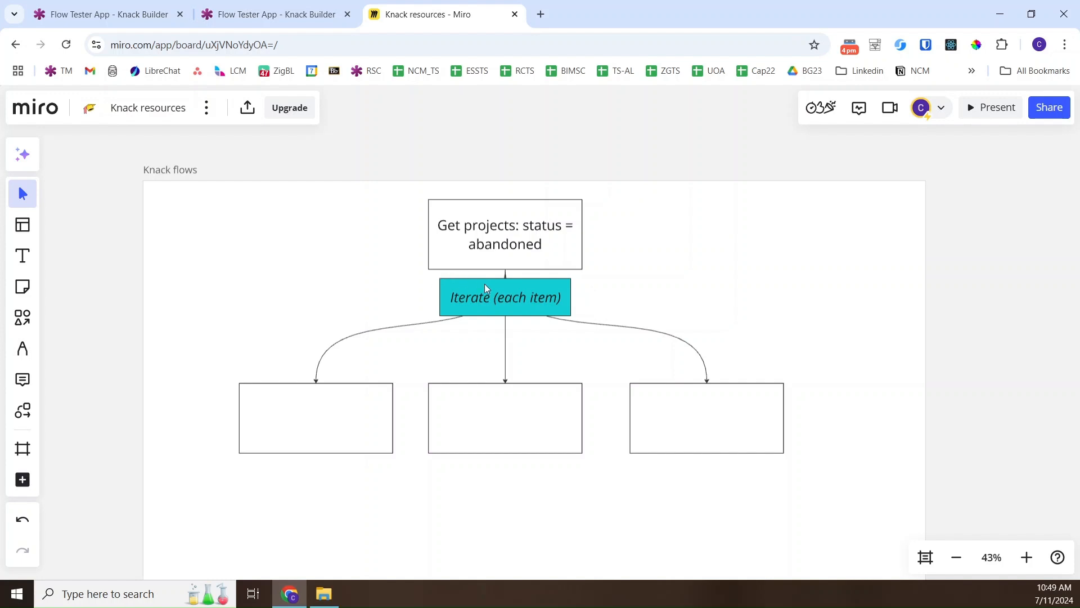
pyautogui.doubleClick(286, 421)
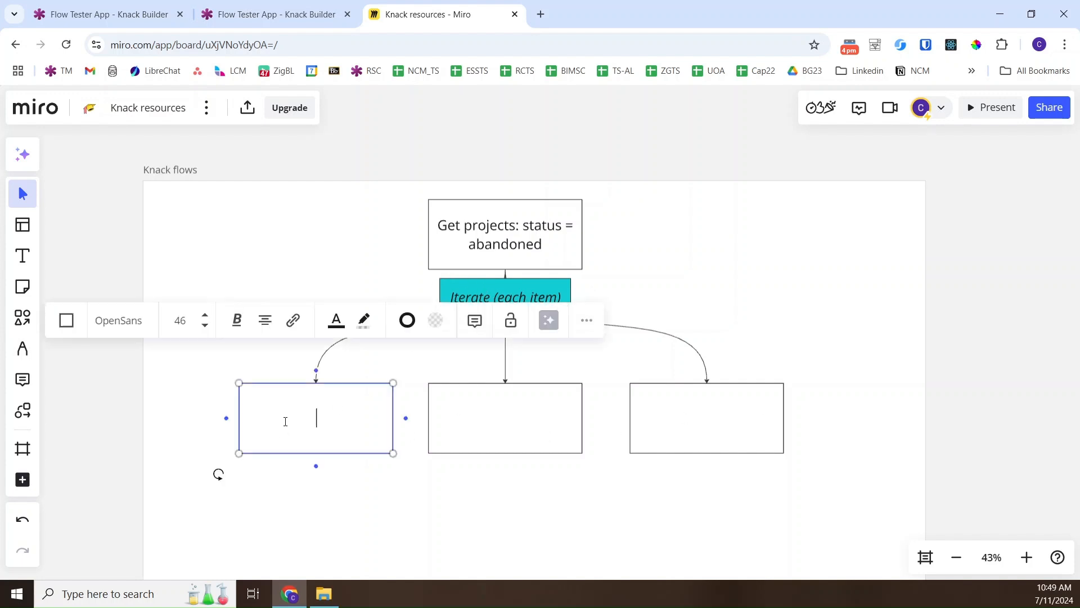
pyautogui.write('Delete it')
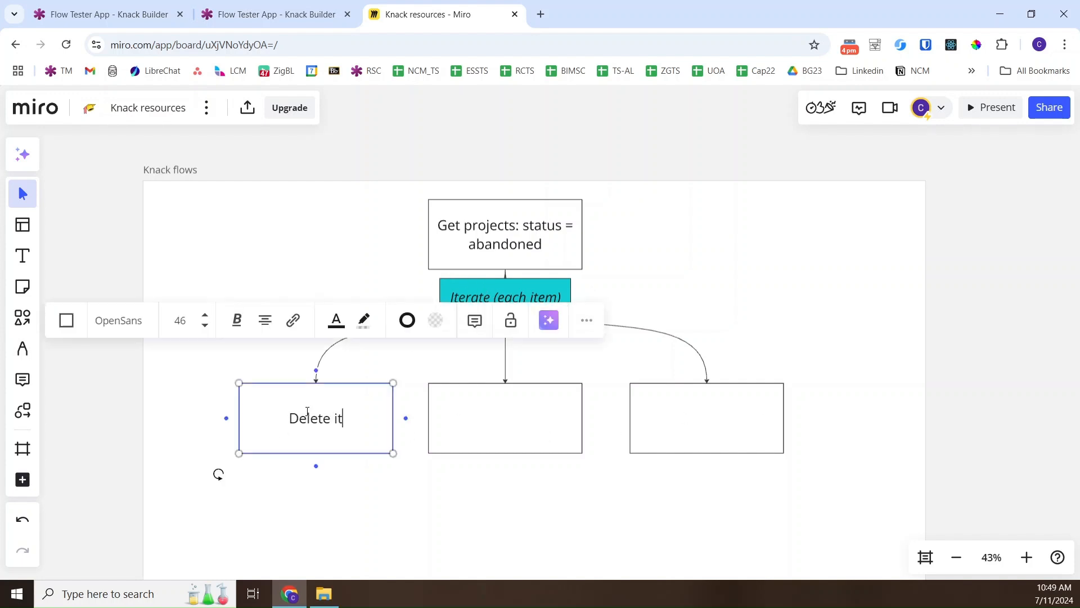
# Copy the "Delete it" label into the other two empty boxes of the Miro diagram
pyautogui.click(354, 514)
pyautogui.click(335, 434)
pyautogui.click(326, 418)
pyautogui.tripleClick(326, 418)
pyautogui.hotkey('ctrl', 'c')
pyautogui.doubleClick(478, 428)
pyautogui.hotkey('ctrl', 'v')
pyautogui.doubleClick(704, 427)
pyautogui.hotkey('ctrl', 'v')
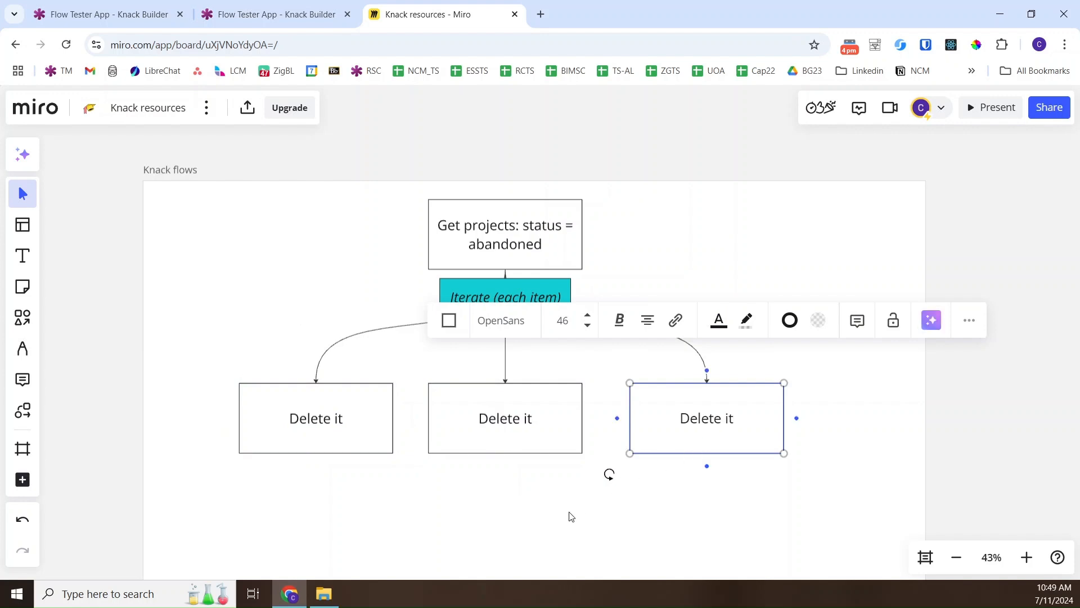
pyautogui.click(583, 553)
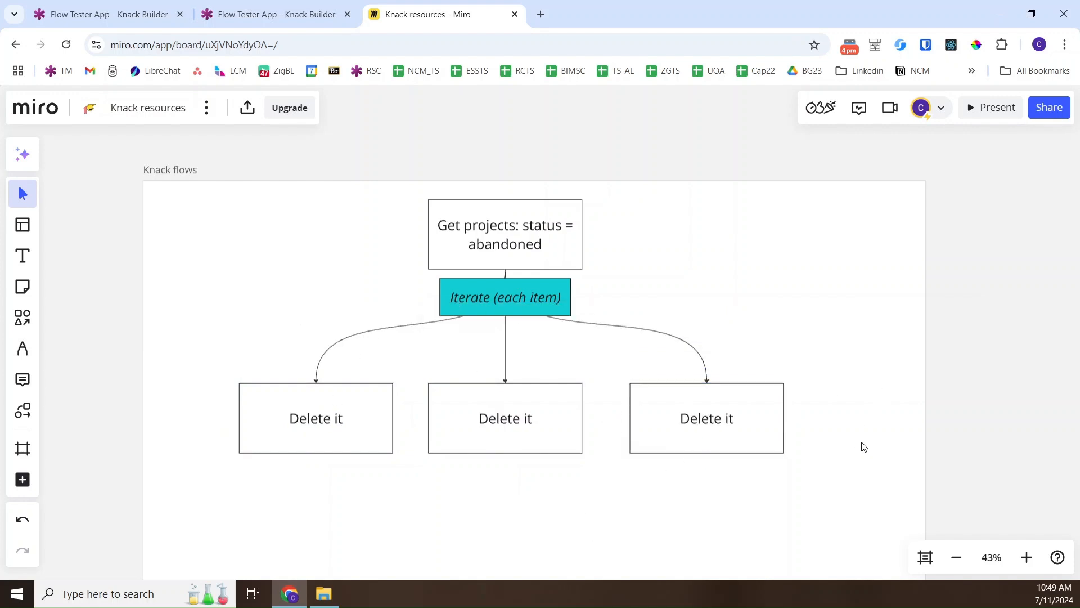
# Switch back to the Knack flow and add an Iterator tool after the record search
pyautogui.click(110, 14)
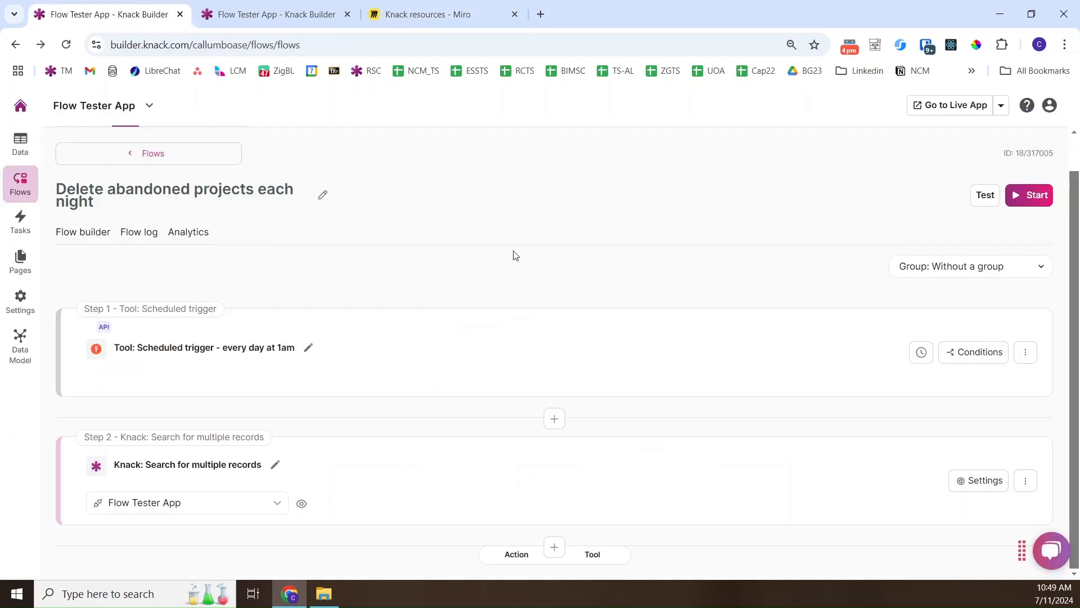
pyautogui.click(593, 557)
pyautogui.scroll(-4, 517, 311)
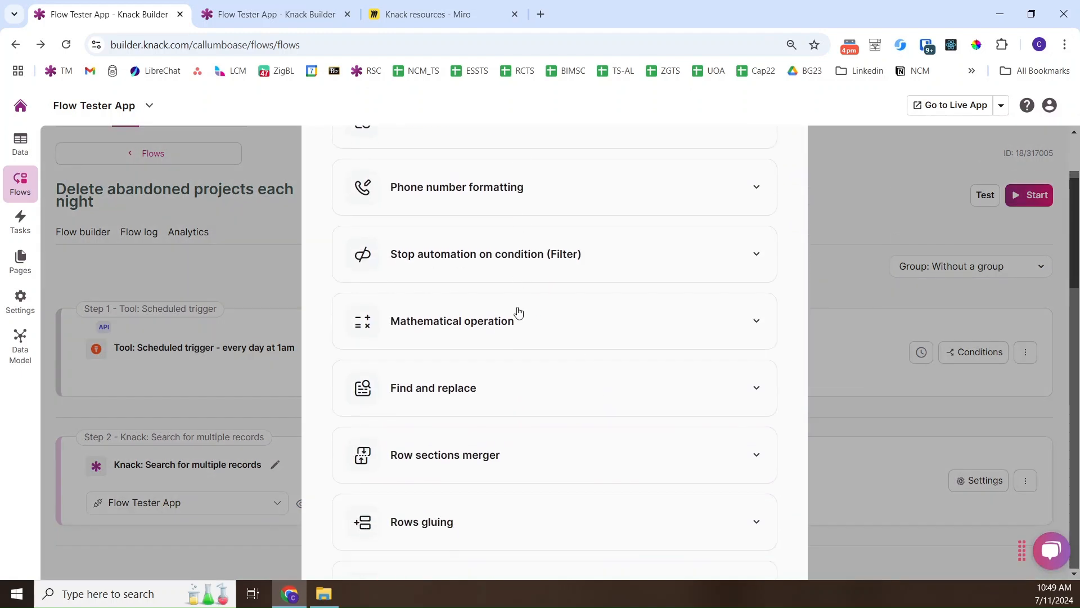
pyautogui.scroll(-4, 518, 313)
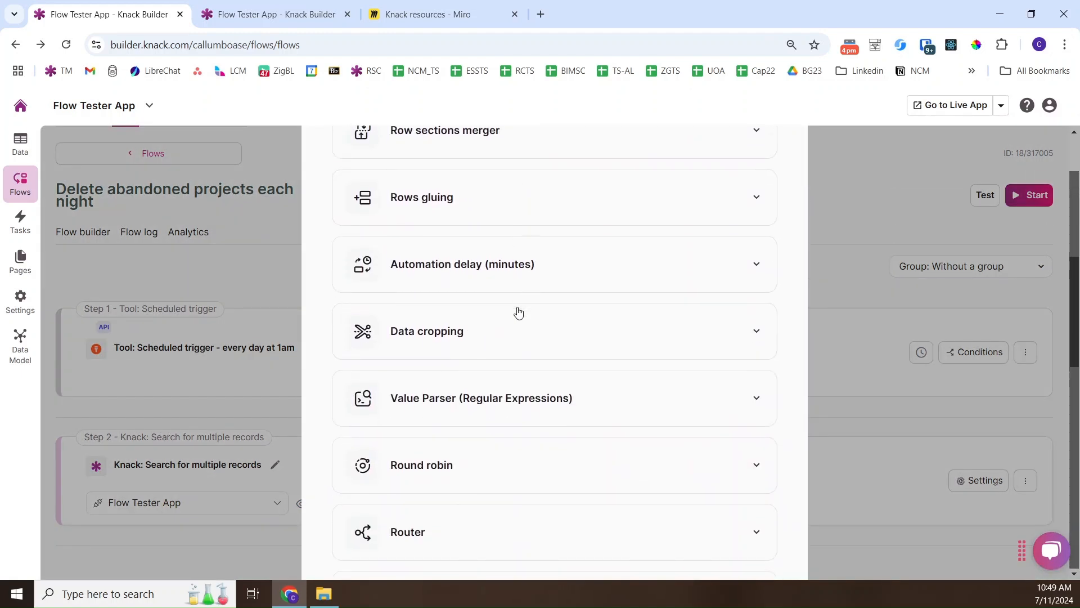
pyautogui.scroll(-5, 518, 312)
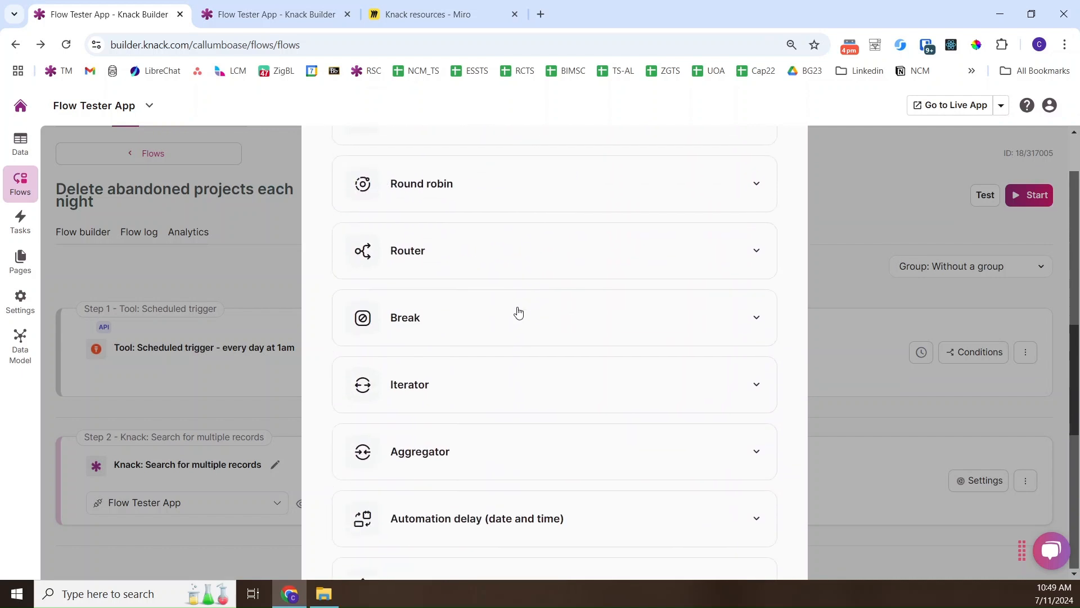
pyautogui.click(407, 392)
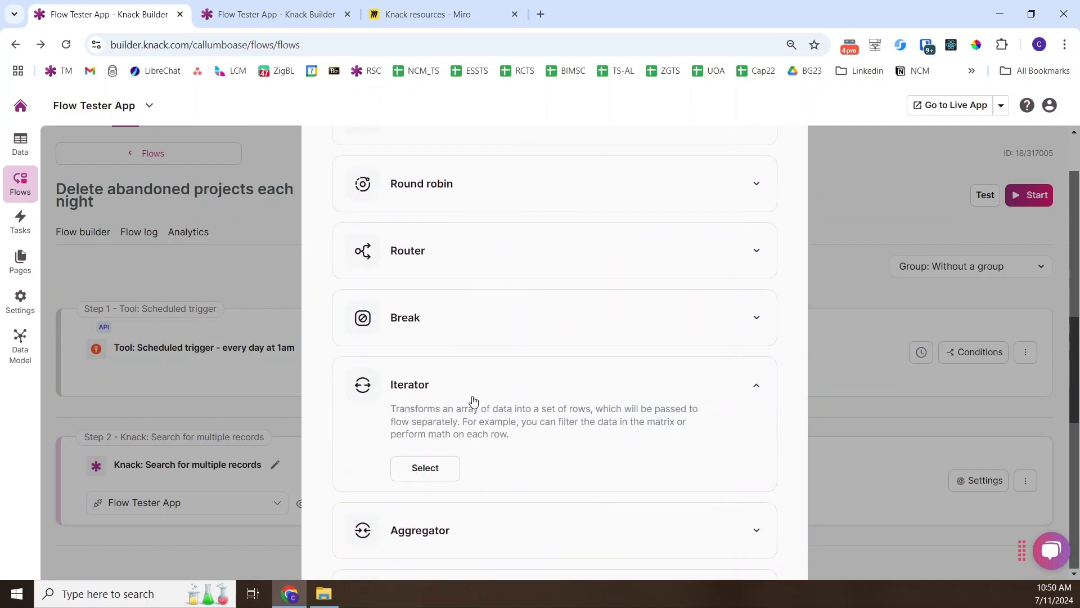
pyautogui.click(440, 468)
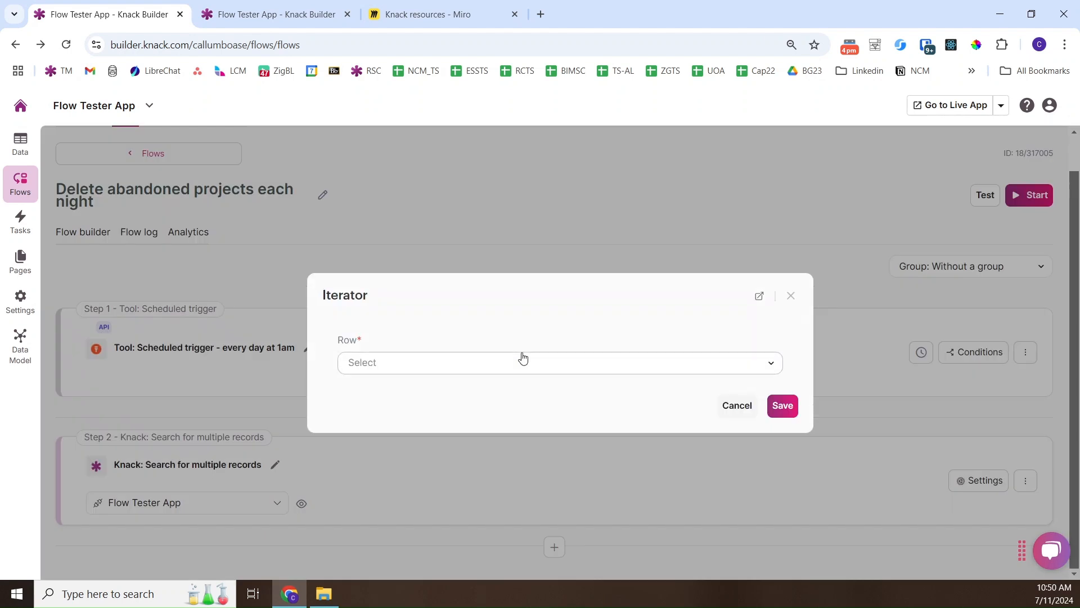
# Set the Iterator's row to "Search for multiple records - Records" and save it
pyautogui.click(467, 363)
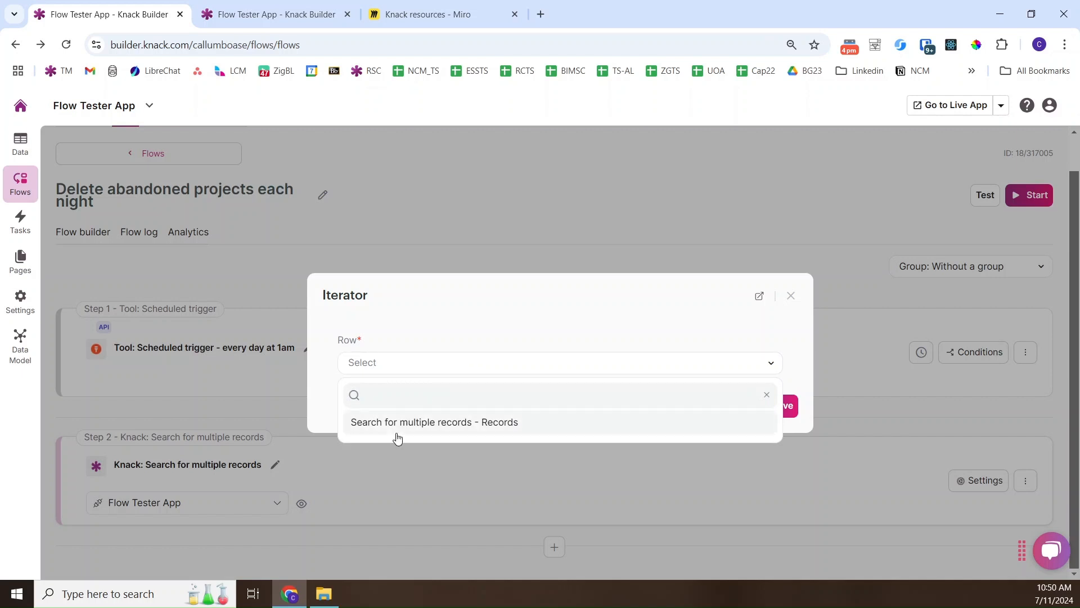
pyautogui.click(436, 421)
pyautogui.click(783, 406)
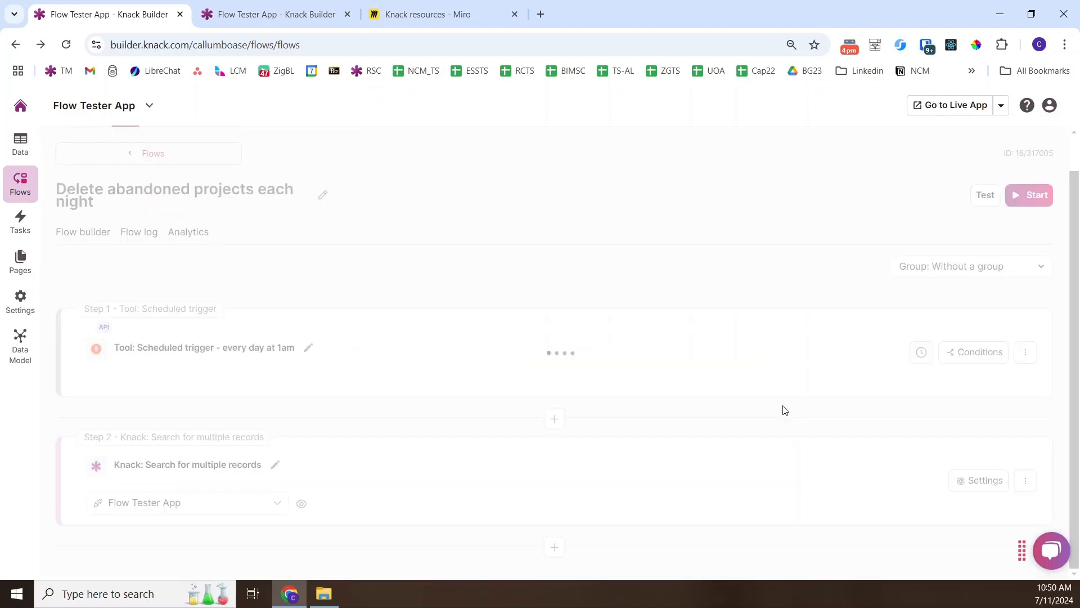
# Review the delete branches in the Miro diagram and return to the Knack flow
pyautogui.scroll(-2, 497, 324)
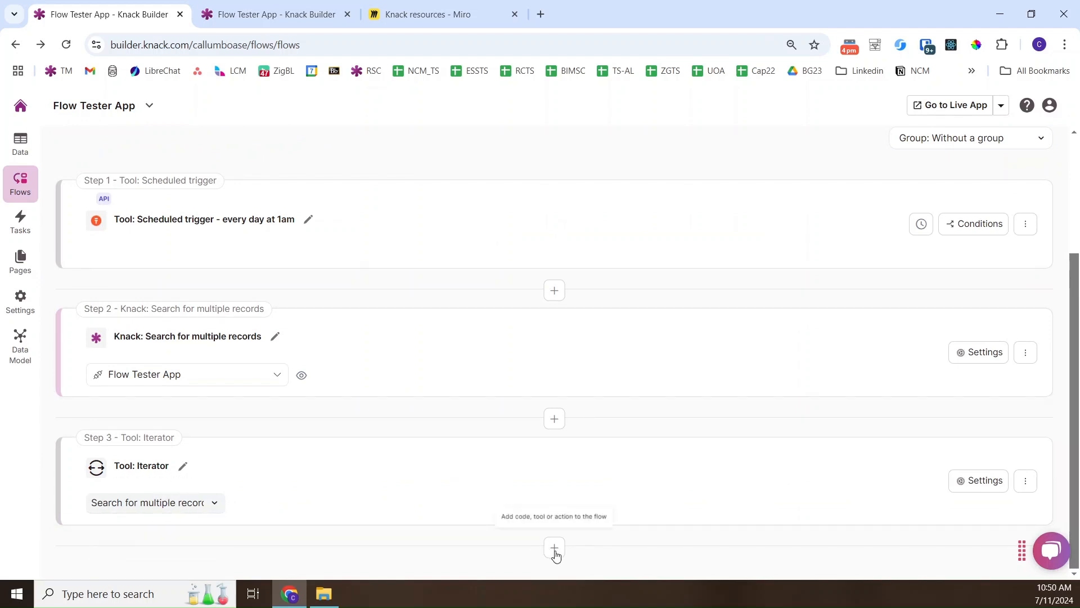
pyautogui.click(442, 14)
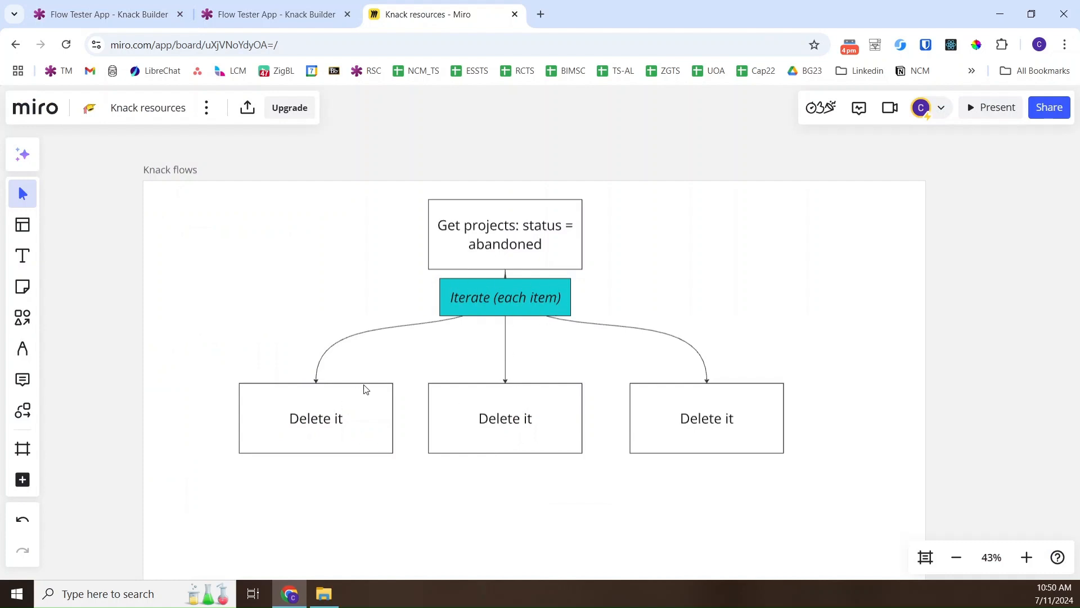
pyautogui.click(270, 14)
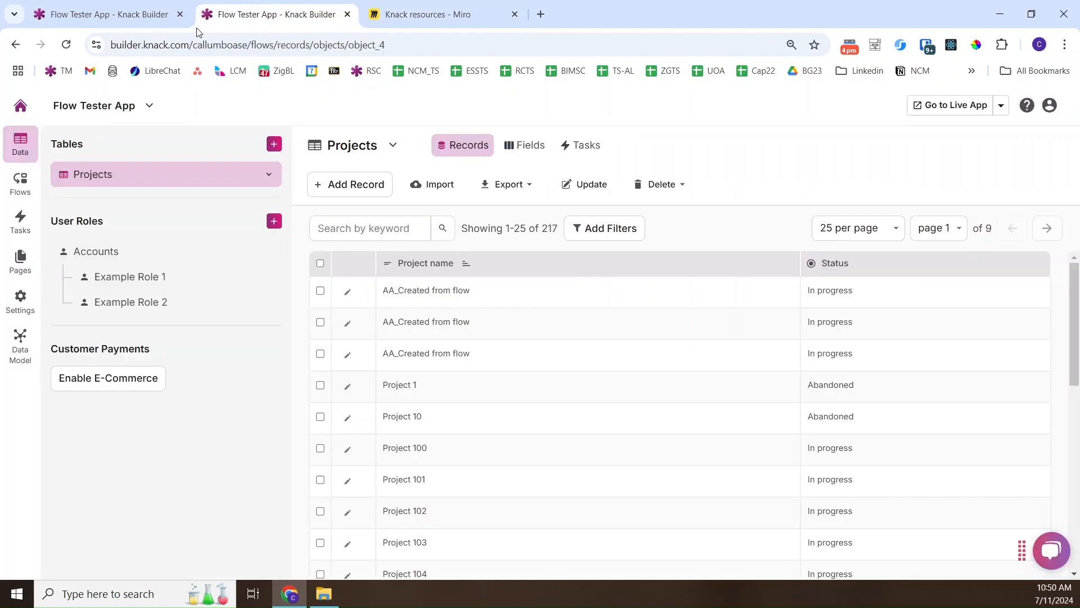
pyautogui.click(107, 14)
# Add a Knack action after the Iterator step and choose Delete Record as the operation
pyautogui.click(557, 551)
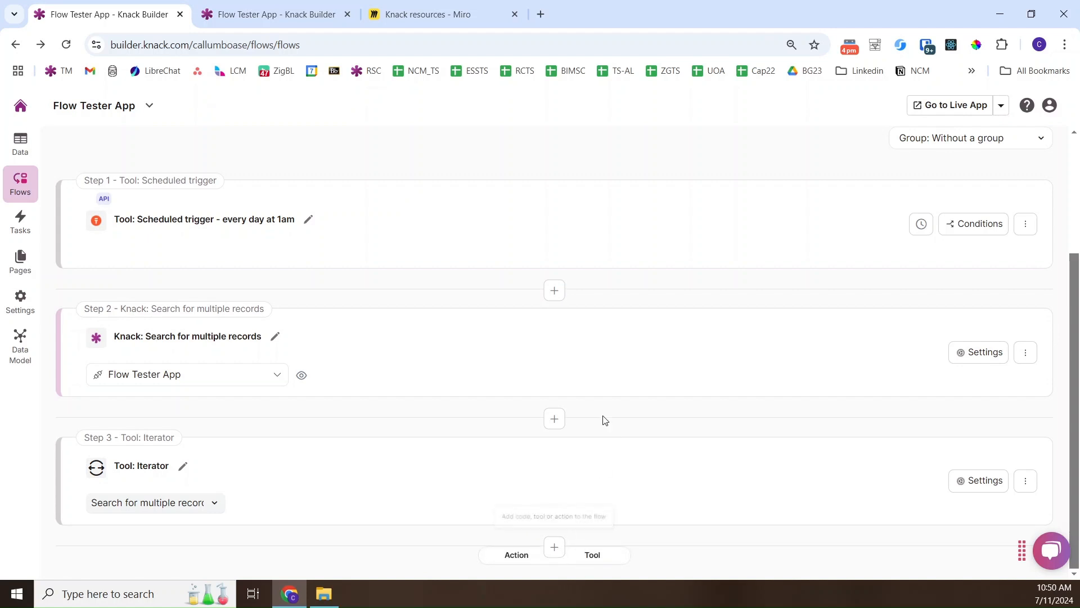
pyautogui.click(516, 556)
pyautogui.click(384, 323)
pyautogui.click(394, 354)
pyautogui.click(393, 377)
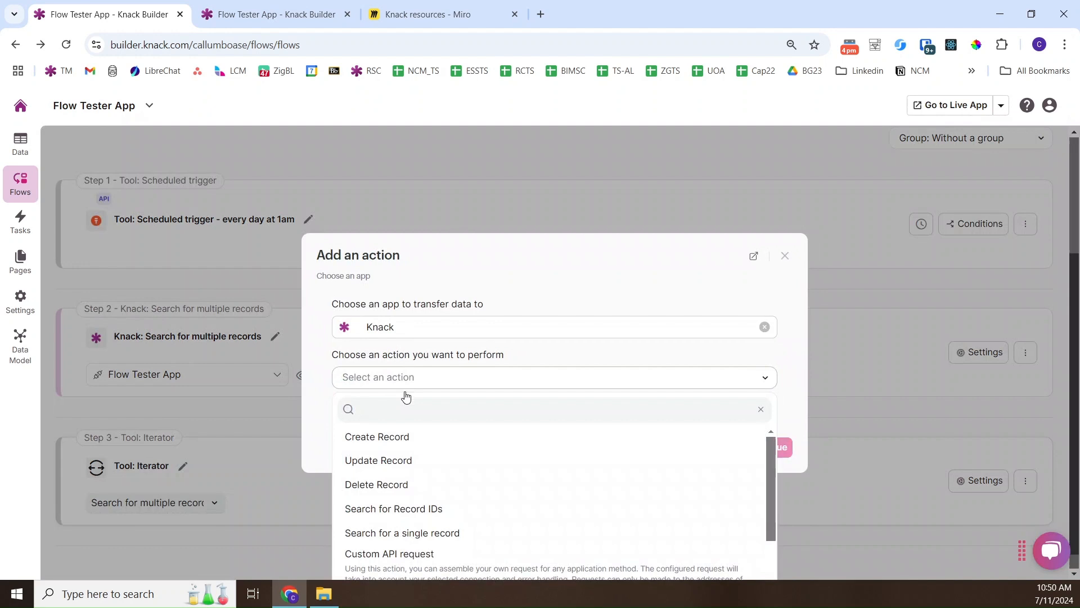
pyautogui.click(399, 484)
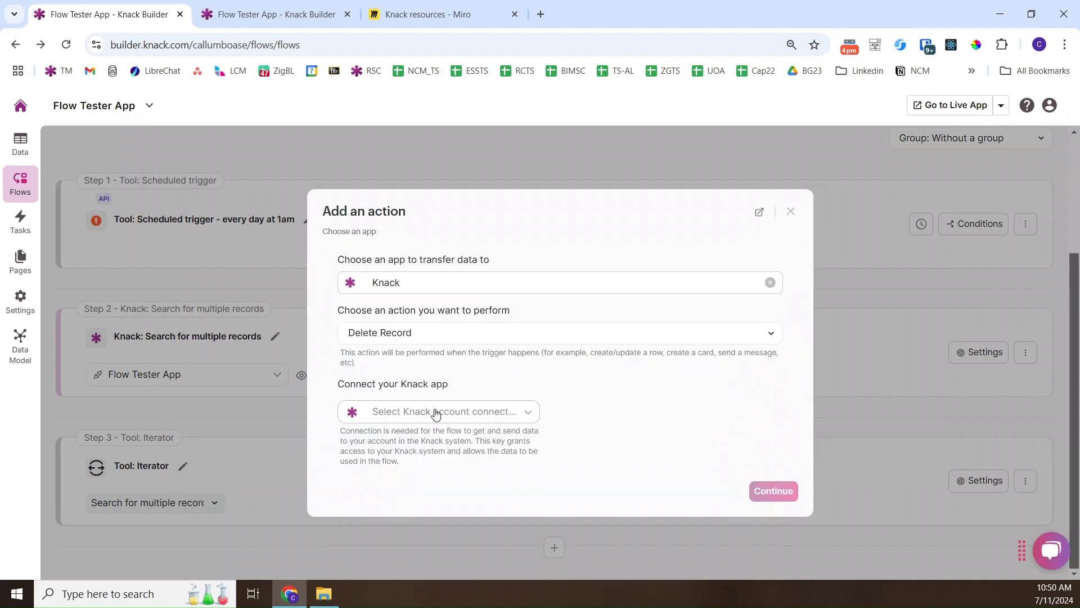
# Connect the Delete Record action to Flow Tester App, select the Projects table and continue to its field settings
pyautogui.click(434, 415)
pyautogui.click(470, 442)
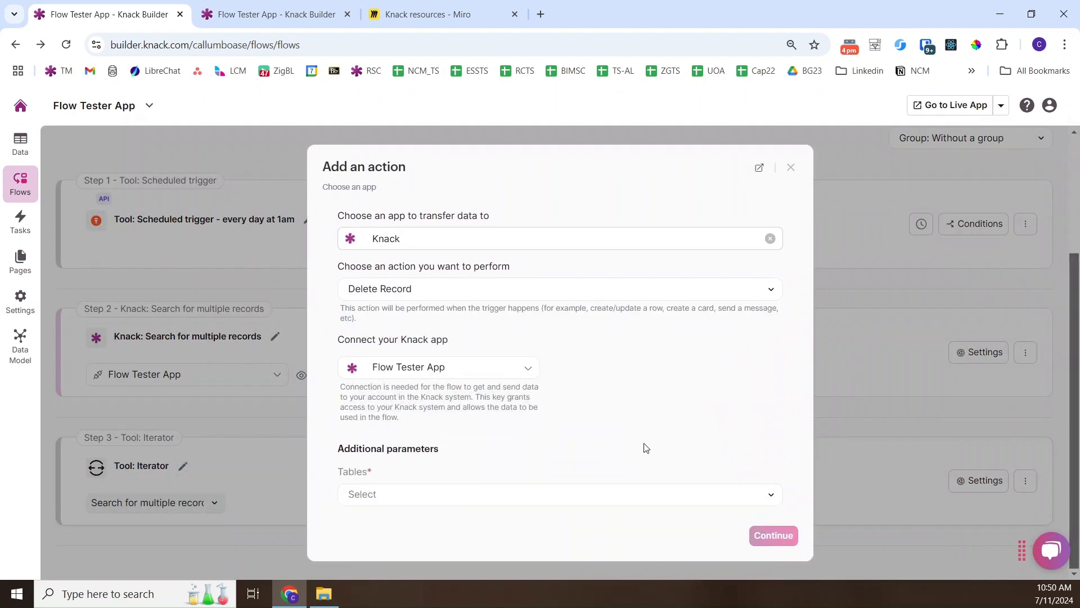
pyautogui.click(448, 503)
pyautogui.click(378, 437)
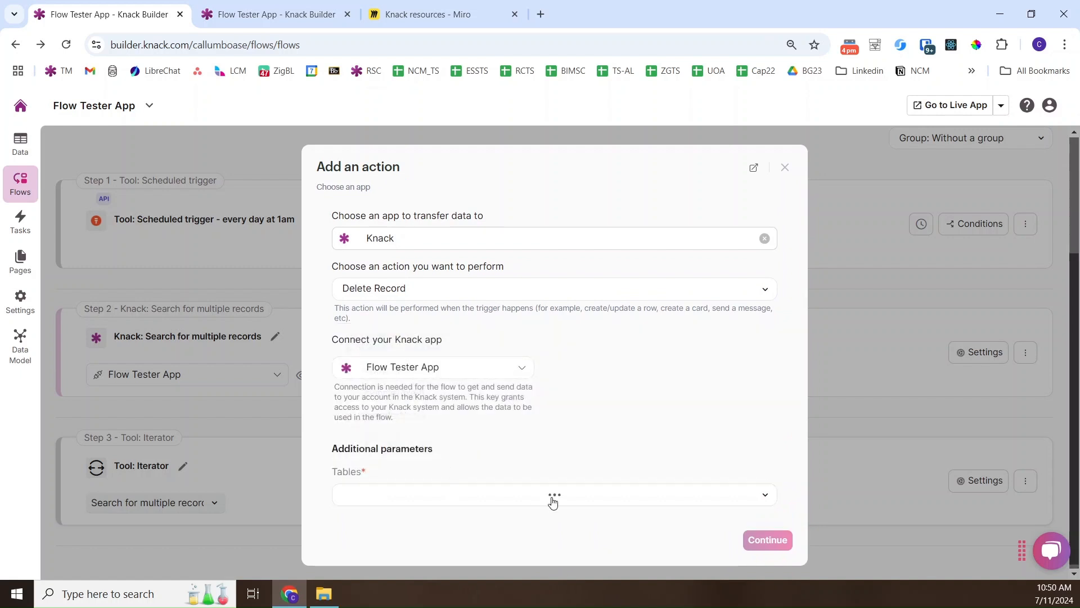
pyautogui.click(767, 537)
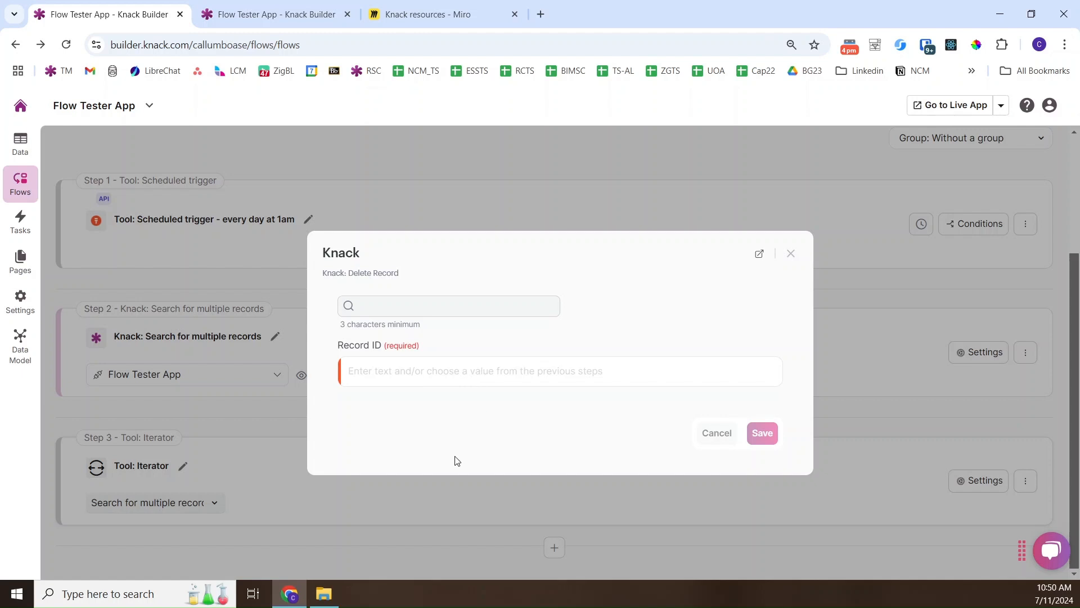
# Map the Delete Record action's Record ID field to the Record ID from the step 3 Iterator
pyautogui.click(418, 367)
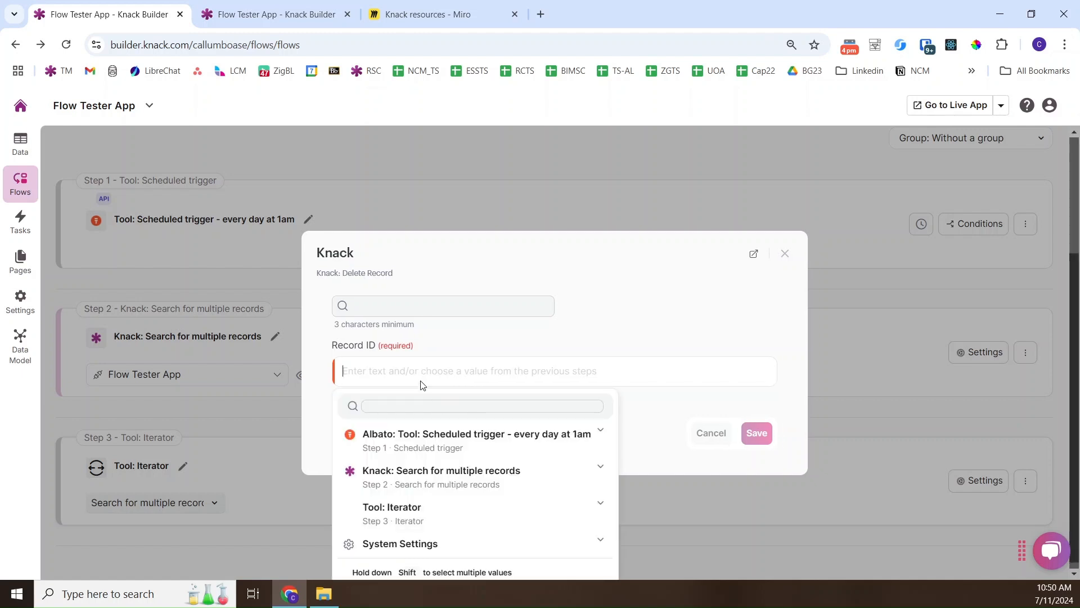
pyautogui.click(601, 508)
pyautogui.scroll(-2, 504, 501)
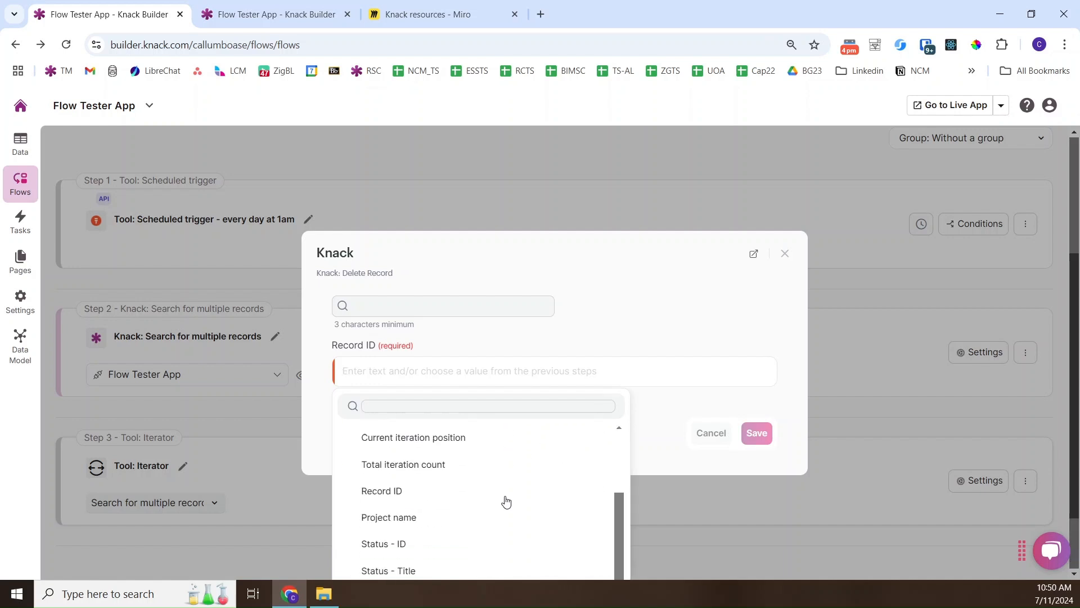
pyautogui.click(398, 491)
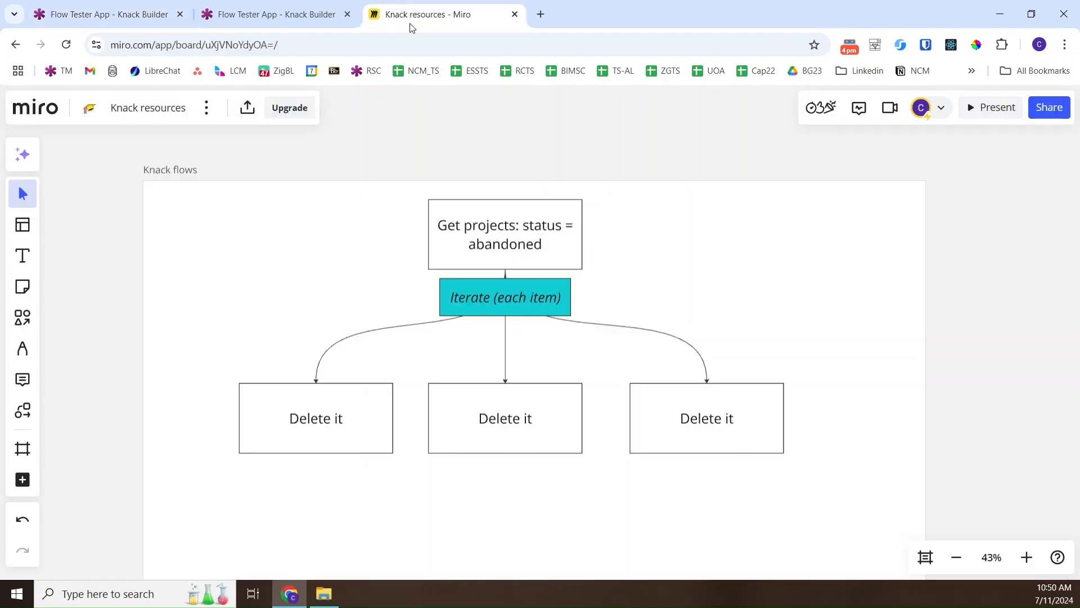
# Switch to the Miro board and label the connector to the first "Delete it" box "Record A" at font size 64
pyautogui.click(400, 8)
pyautogui.click(358, 335)
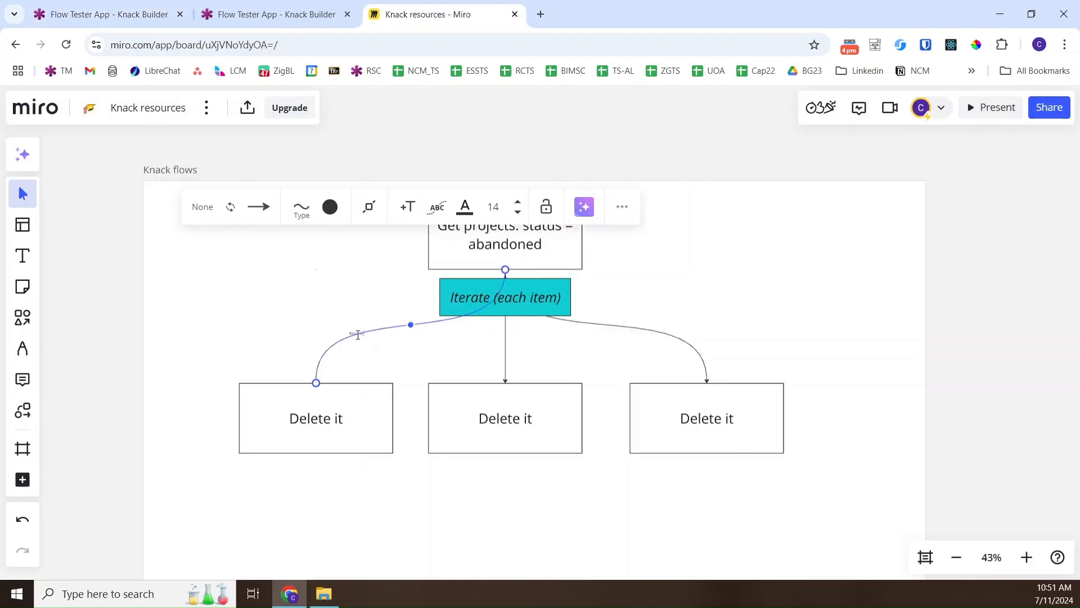
pyautogui.doubleClick(358, 334)
pyautogui.click(518, 202)
pyautogui.click(518, 202)
pyautogui.click(517, 202)
pyautogui.click(518, 202)
pyautogui.click(518, 202)
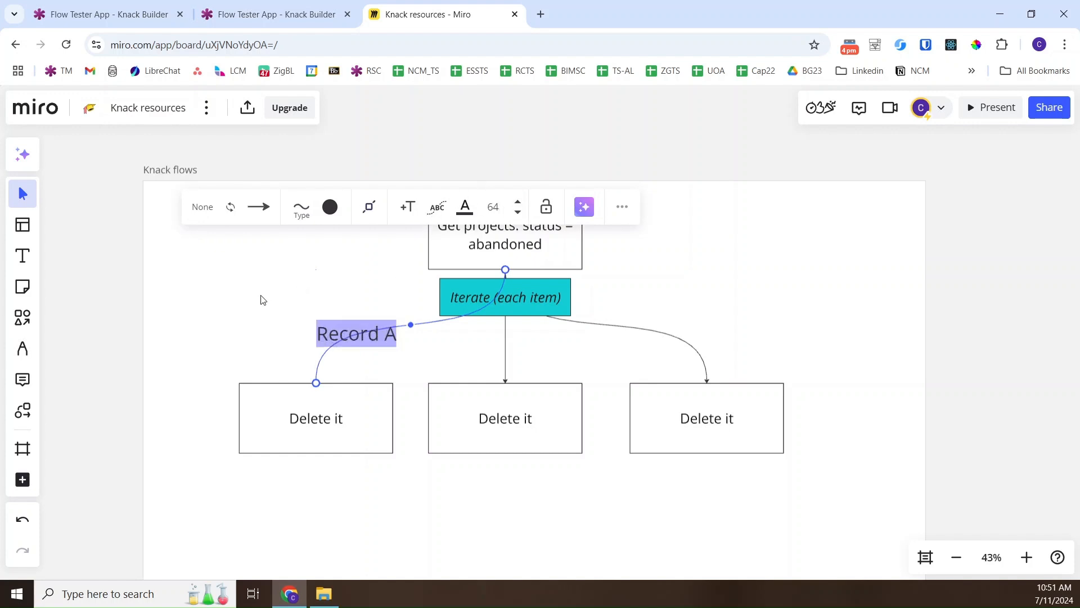
pyautogui.click(261, 300)
pyautogui.doubleClick(366, 340)
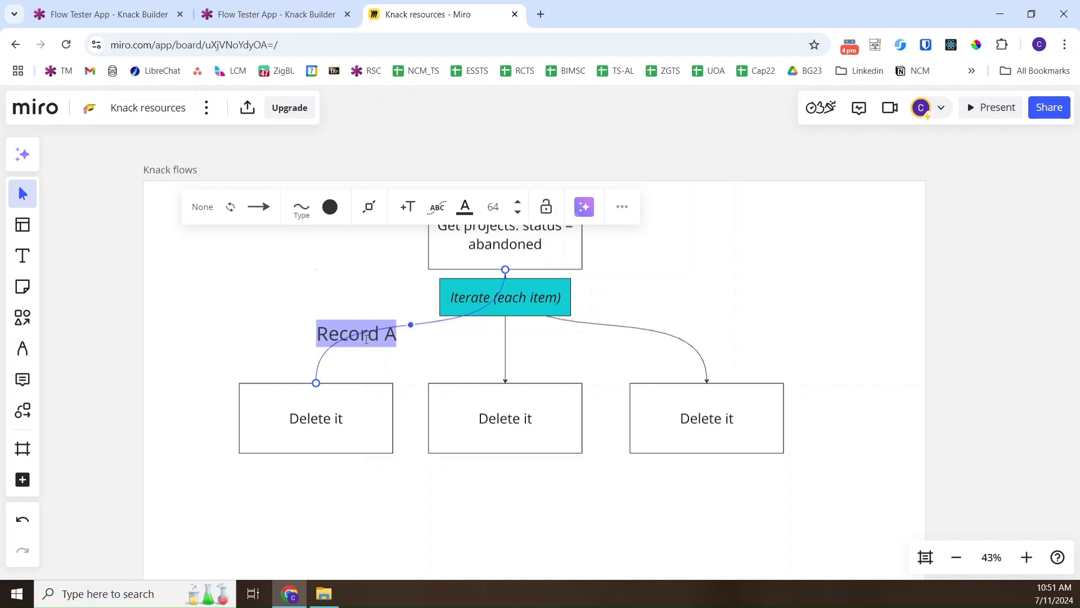
pyautogui.click(286, 313)
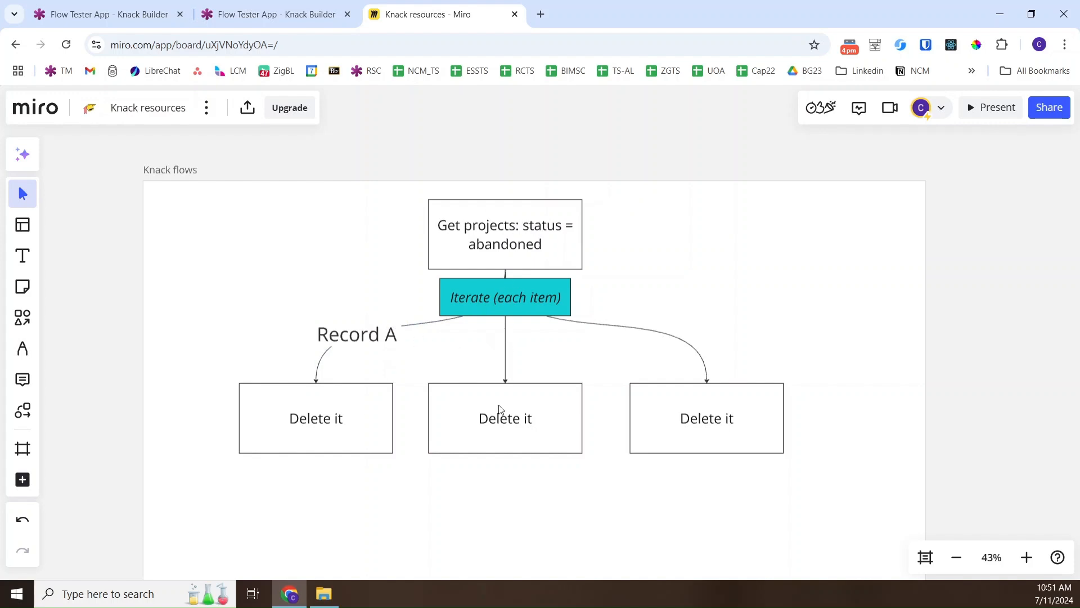
# Return to the Knack flow and save the Delete Record action with its Iterator Record ID mapping
pyautogui.click(122, 5)
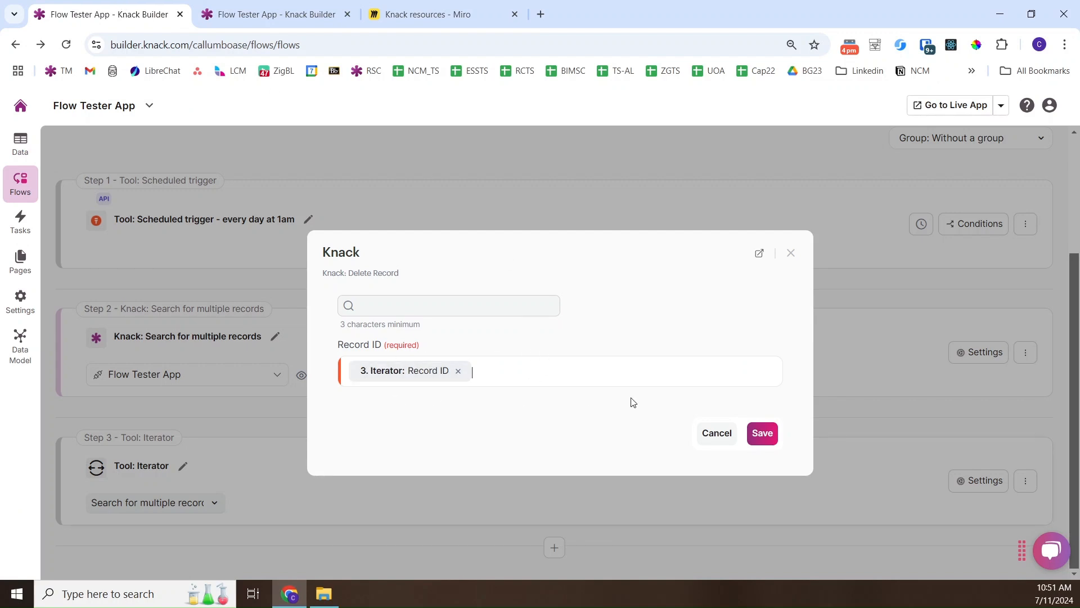
pyautogui.click(769, 437)
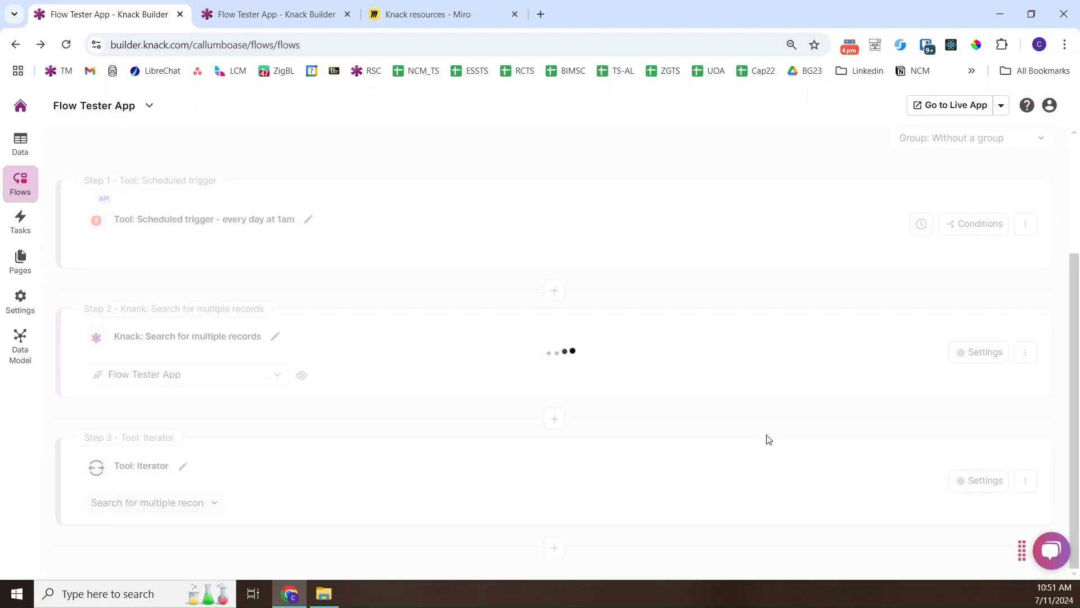
pyautogui.scroll(-3, 597, 385)
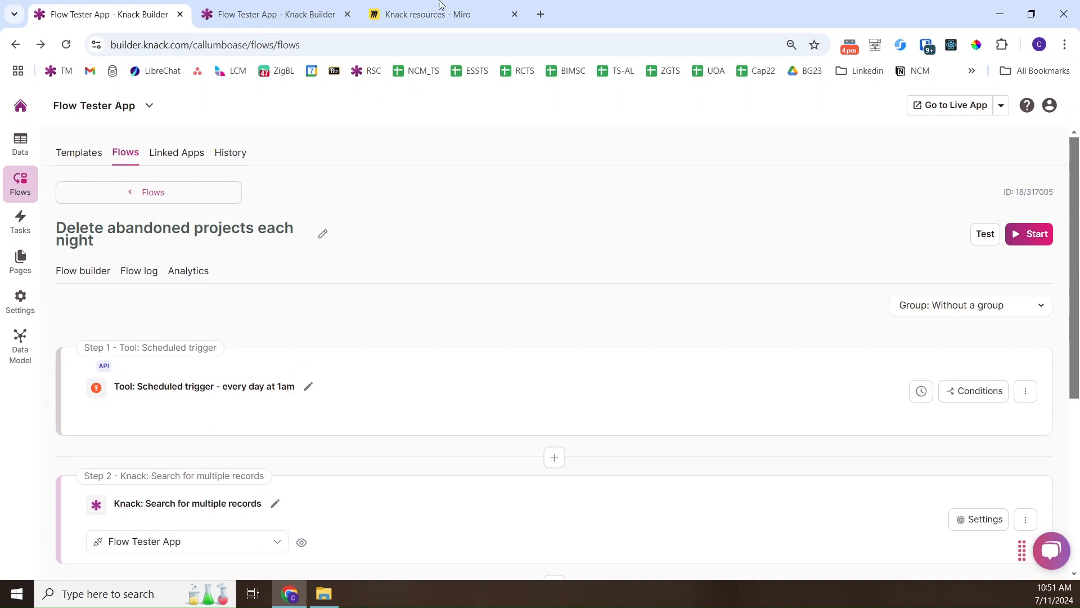
# Check the abandoned entries in the Projects table and run a test of the "Delete abandoned projects each night" flow
pyautogui.click(312, 14)
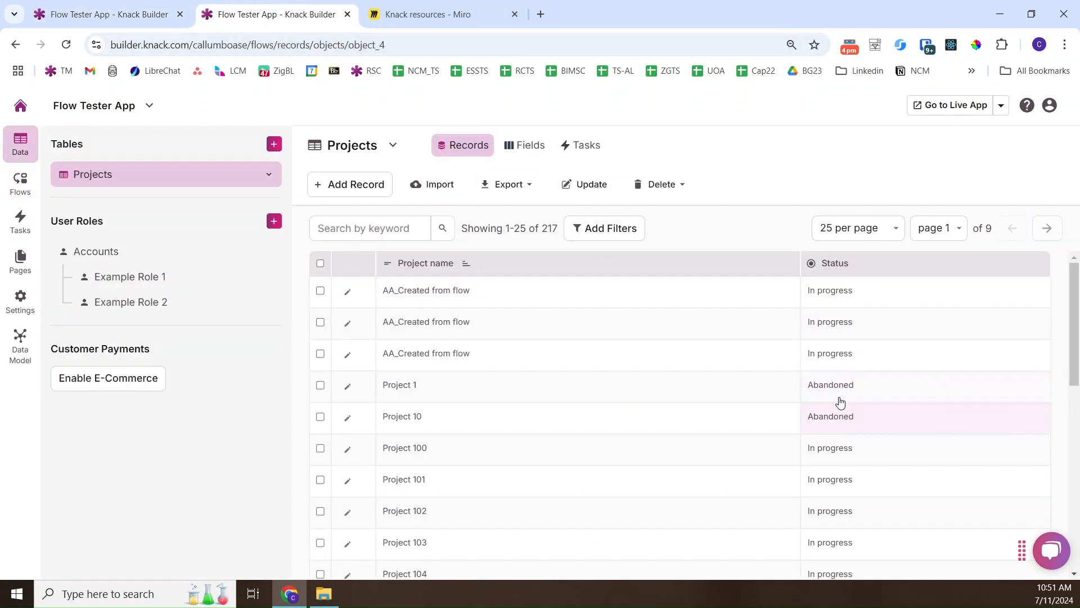
pyautogui.click(126, 12)
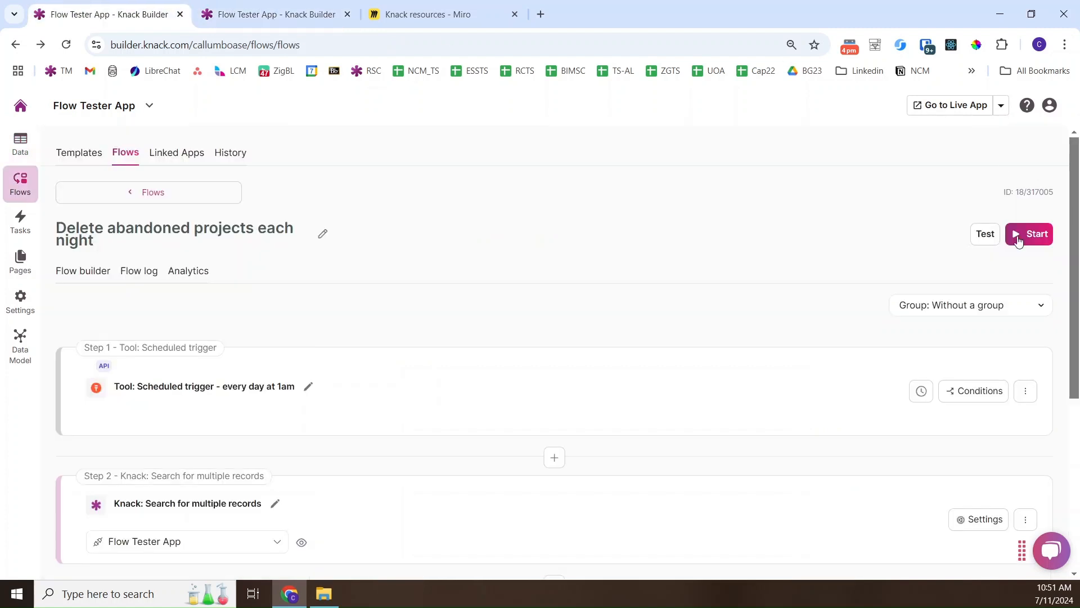
pyautogui.click(985, 233)
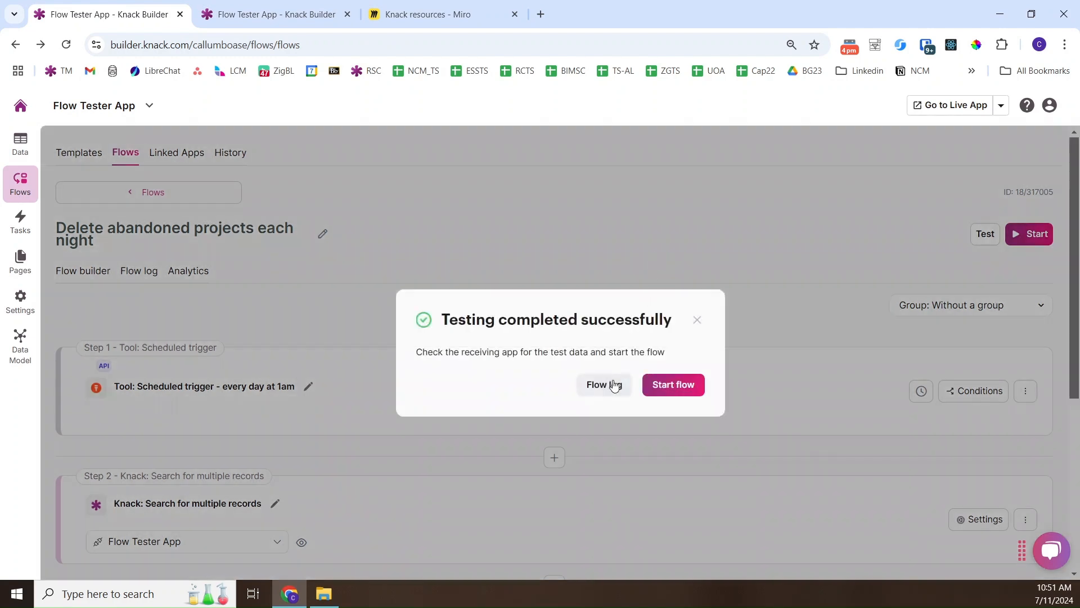
# Open the flow log, expand the latest test run and inspect the details of its Iterator entry
pyautogui.click(611, 384)
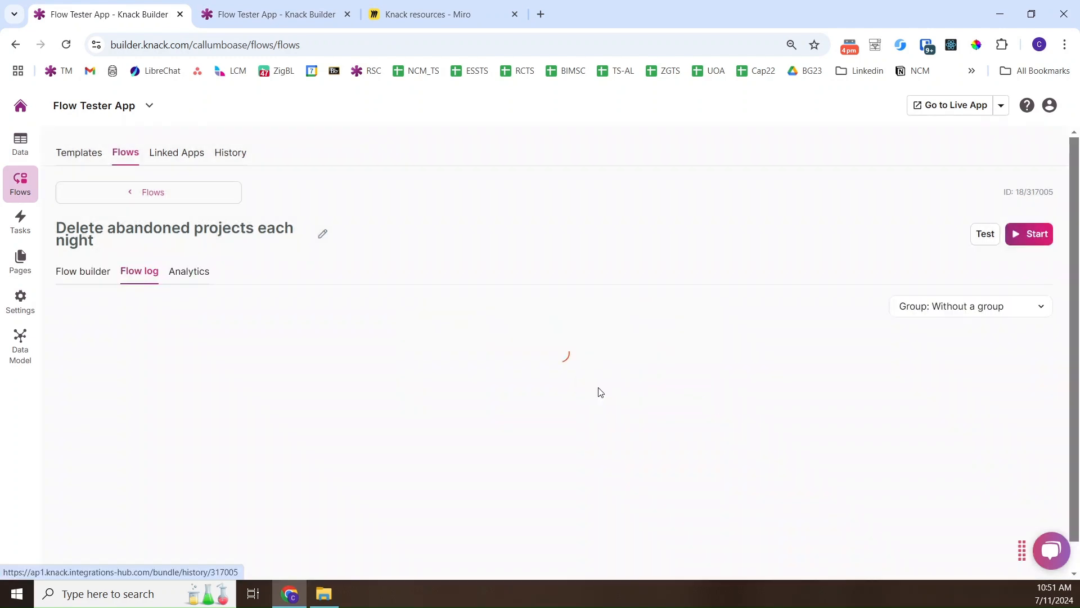
pyautogui.scroll(-3, 588, 371)
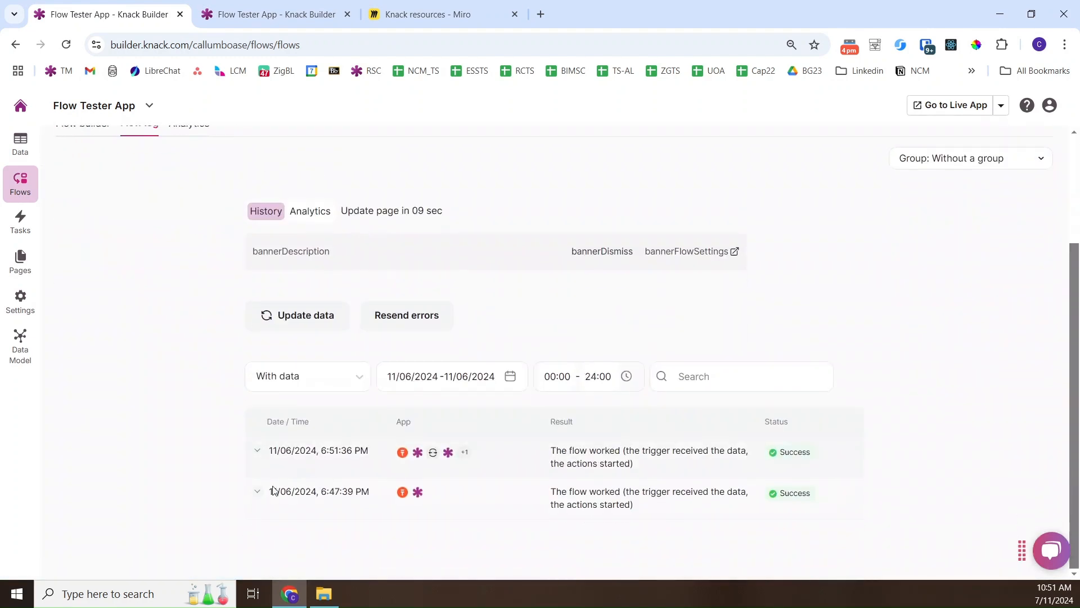
pyautogui.click(257, 450)
pyautogui.scroll(-3, 463, 403)
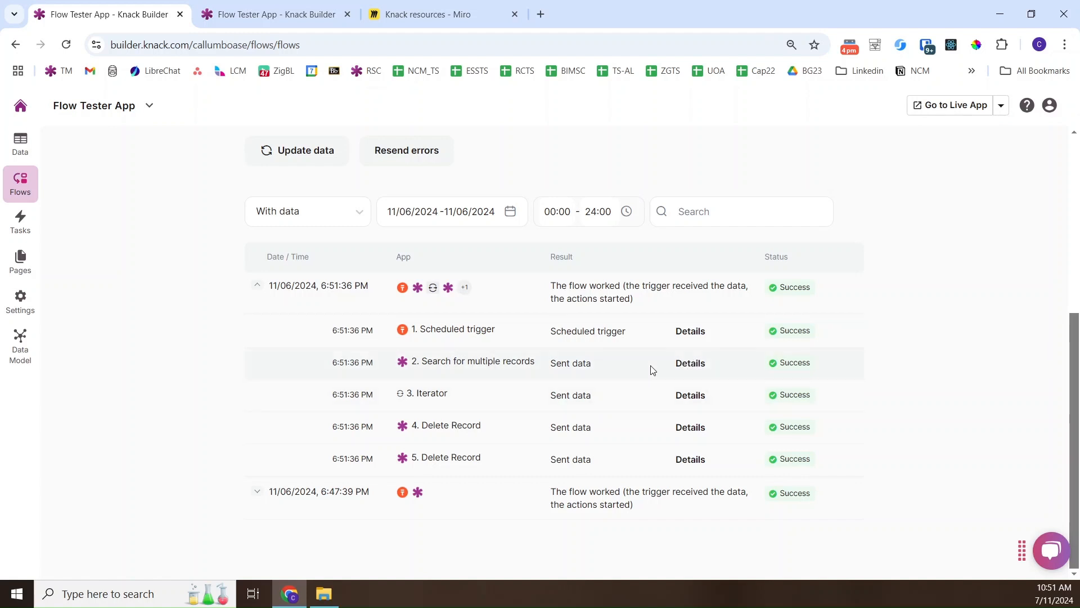
pyautogui.click(691, 396)
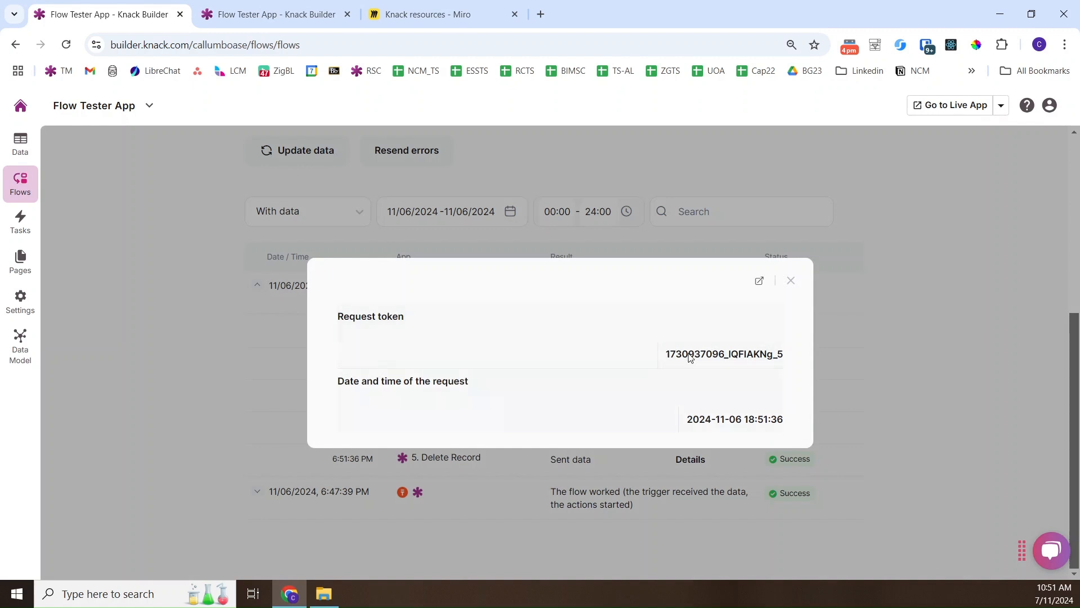
pyautogui.click(791, 281)
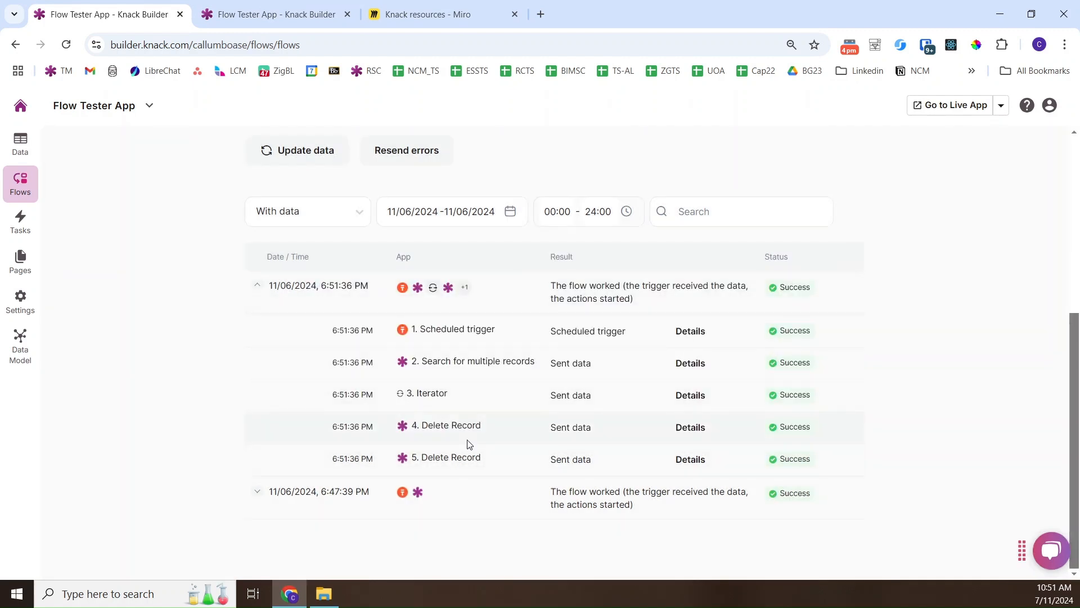
# Inspect the Record IDs in the details of both Delete Record entries of the test run
pyautogui.click(699, 432)
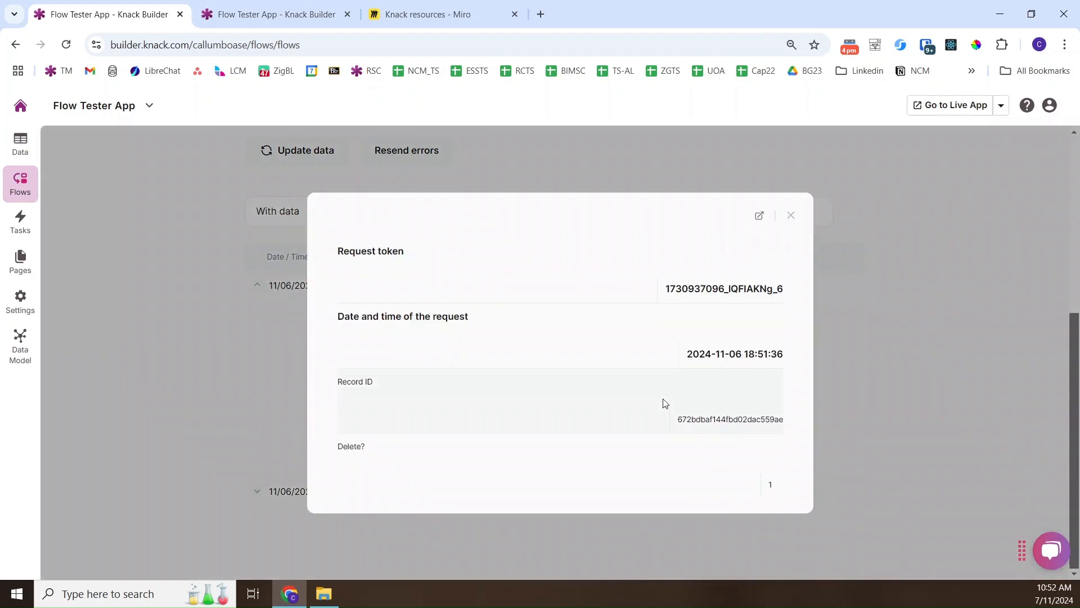
pyautogui.moveTo(678, 420); pyautogui.dragTo(781, 419)
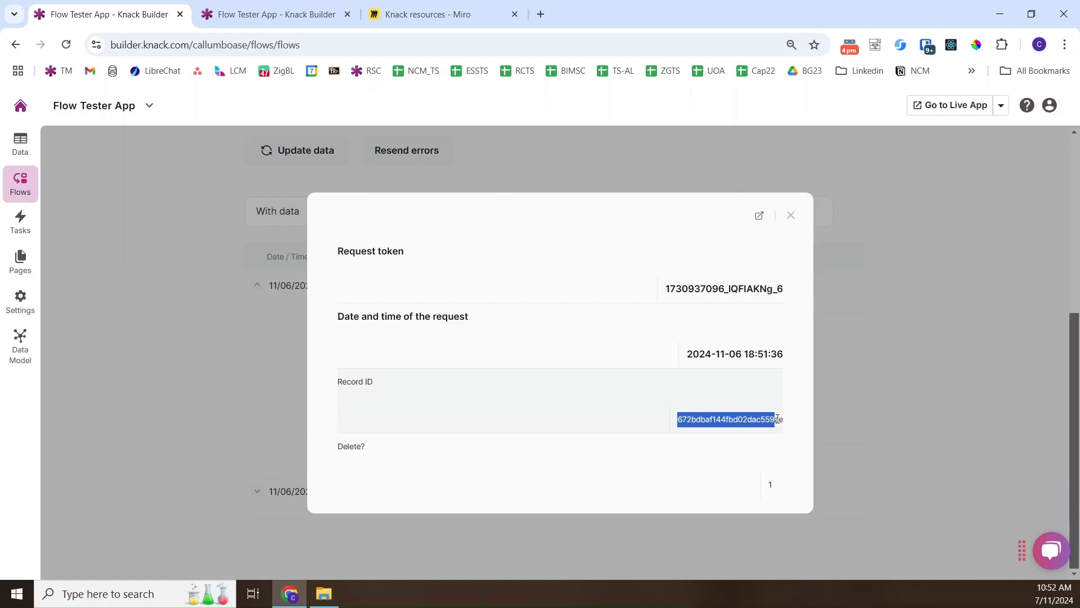
pyautogui.click(791, 216)
pyautogui.click(700, 461)
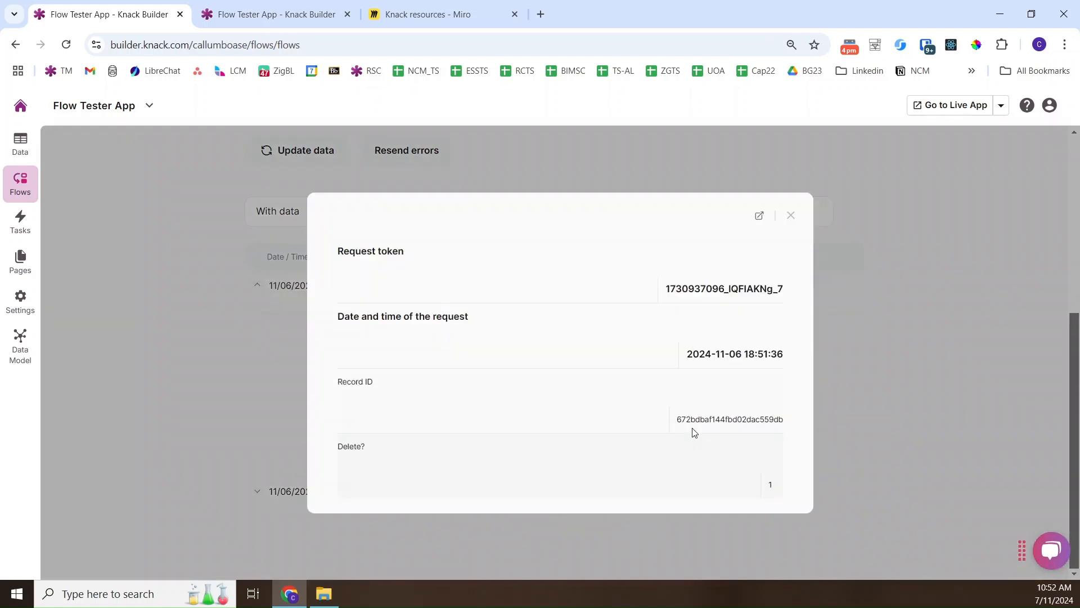
pyautogui.moveTo(678, 419); pyautogui.dragTo(796, 408)
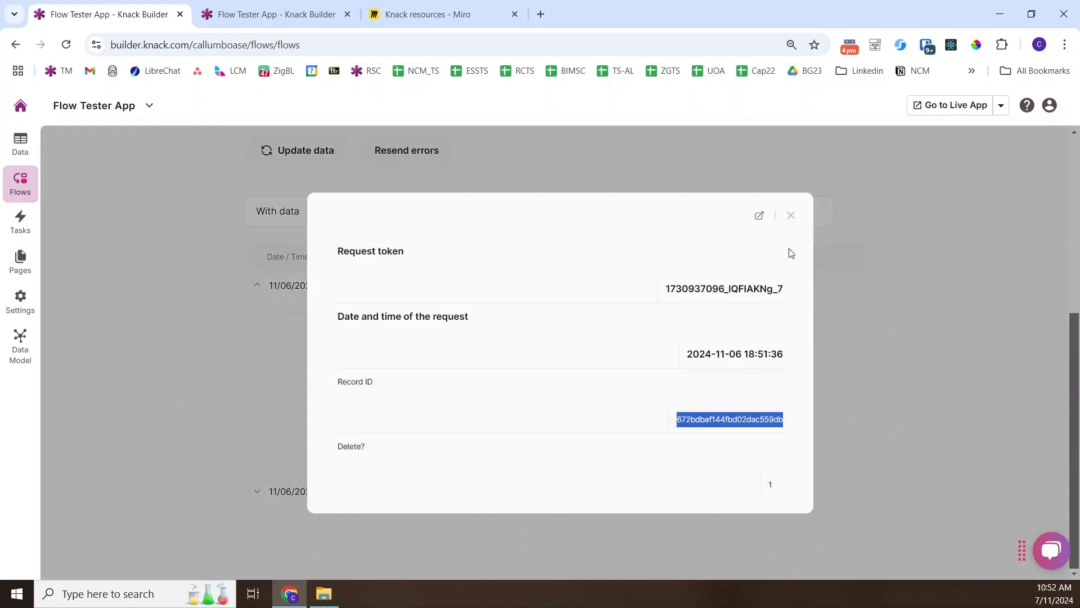
pyautogui.click(801, 209)
pyautogui.click(791, 215)
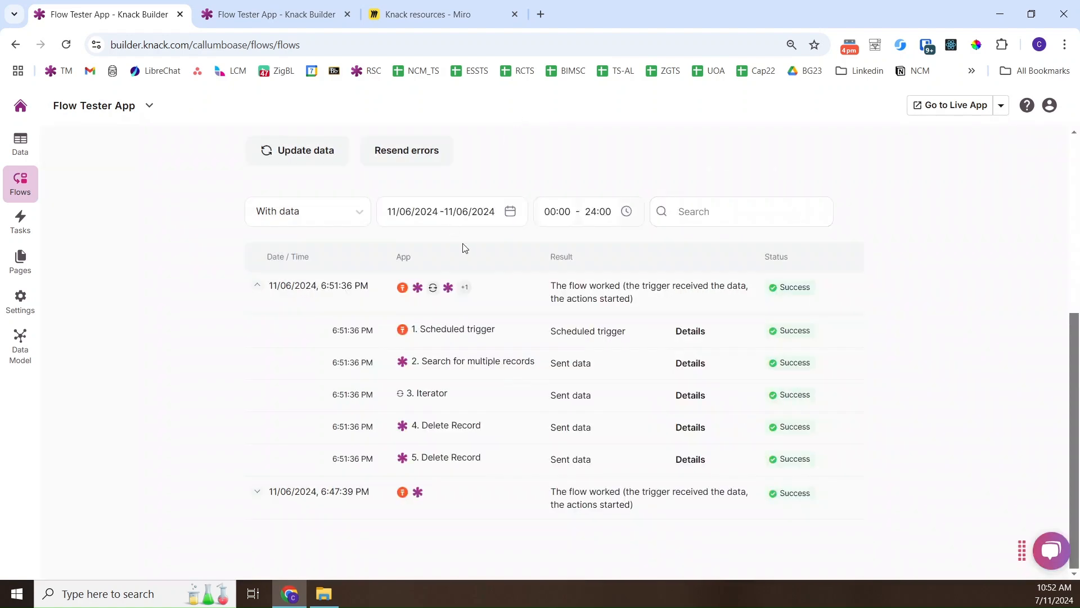
# Refresh the Projects table's records to check the deletion of abandoned projects, and return to the flow
pyautogui.click(256, 14)
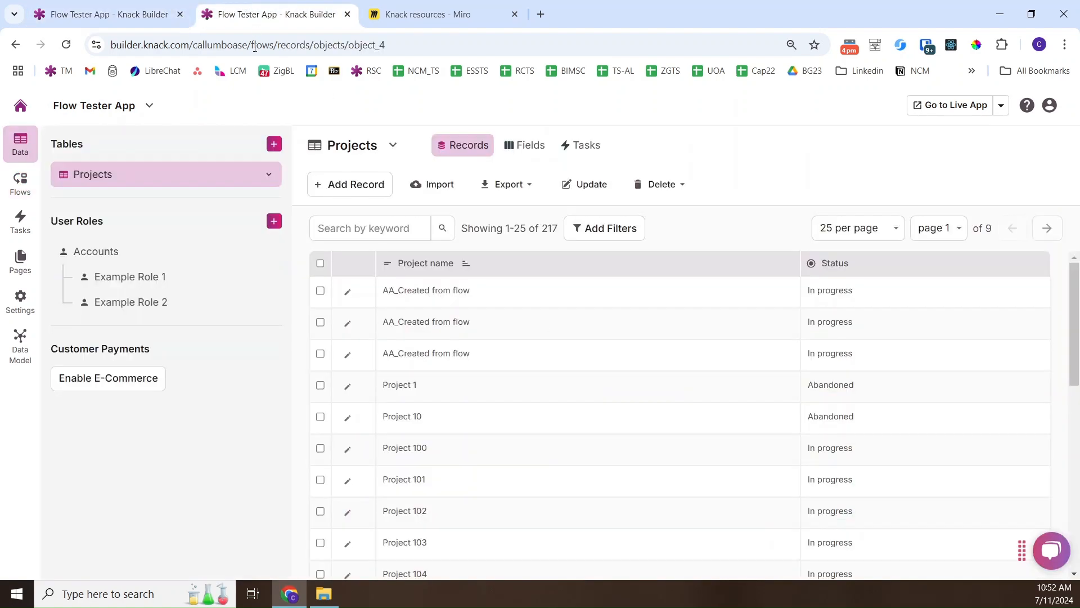
pyautogui.click(105, 261)
pyautogui.click(99, 171)
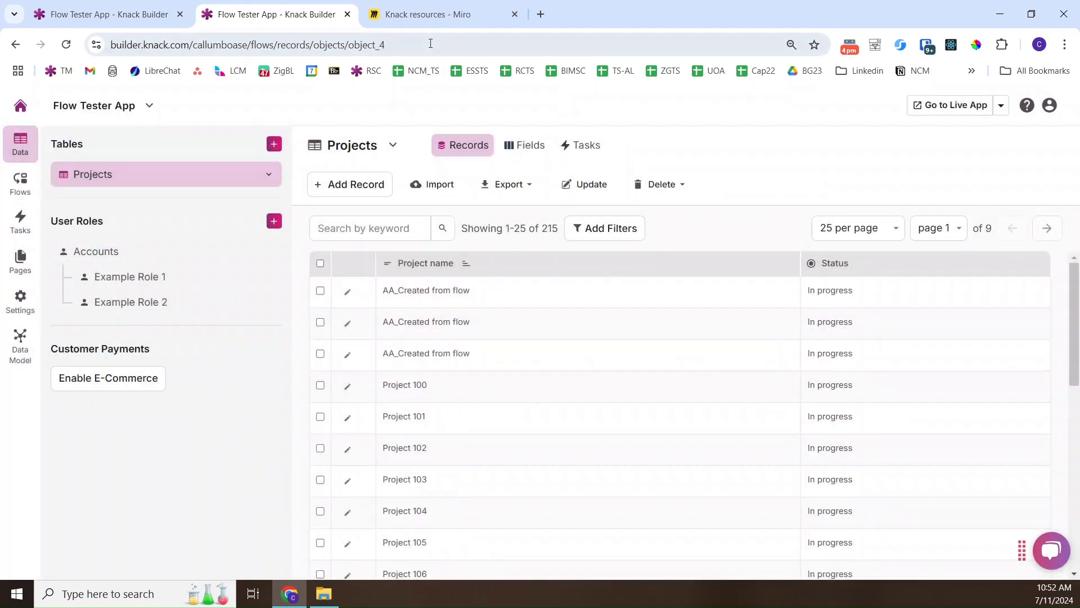
pyautogui.click(107, 14)
pyautogui.scroll(5, 186, 298)
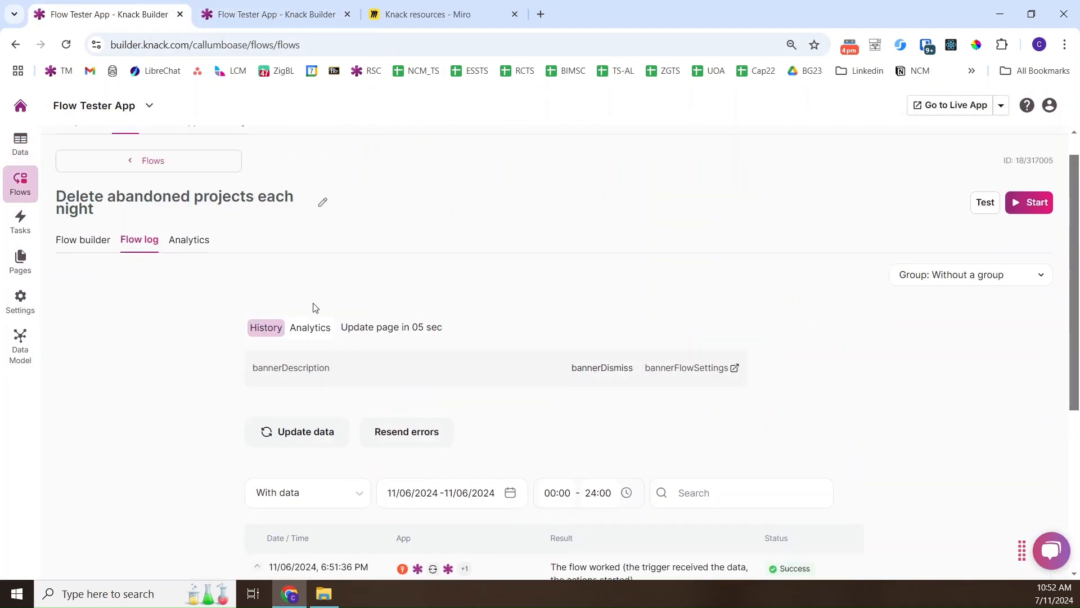
# Return to the flow's builder, start the "Delete abandoned projects each night" flow and dismiss the confirmation messages
pyautogui.click(55, 241)
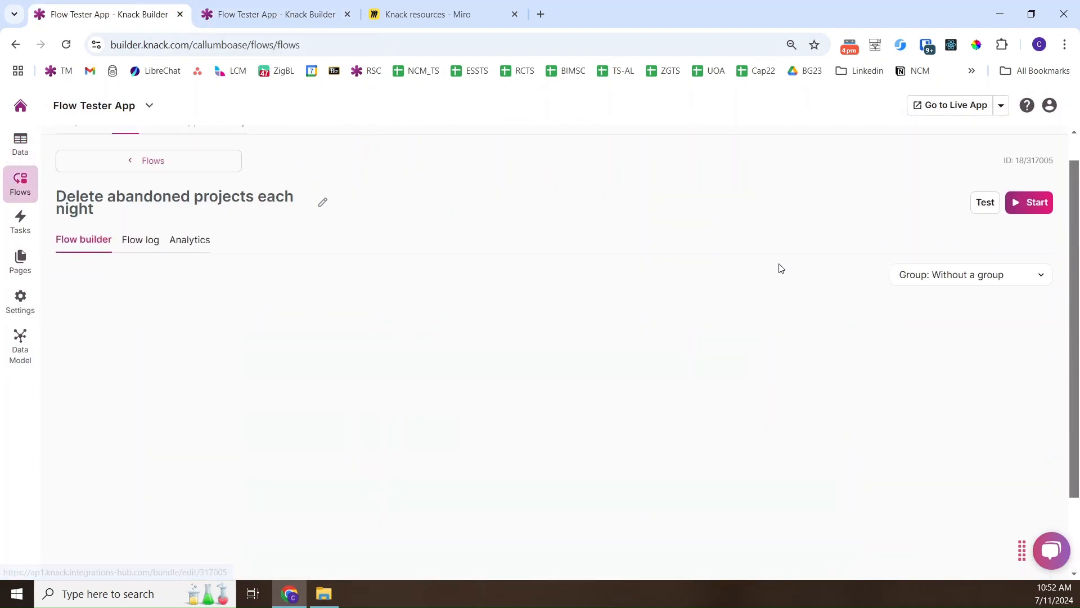
pyautogui.click(1032, 202)
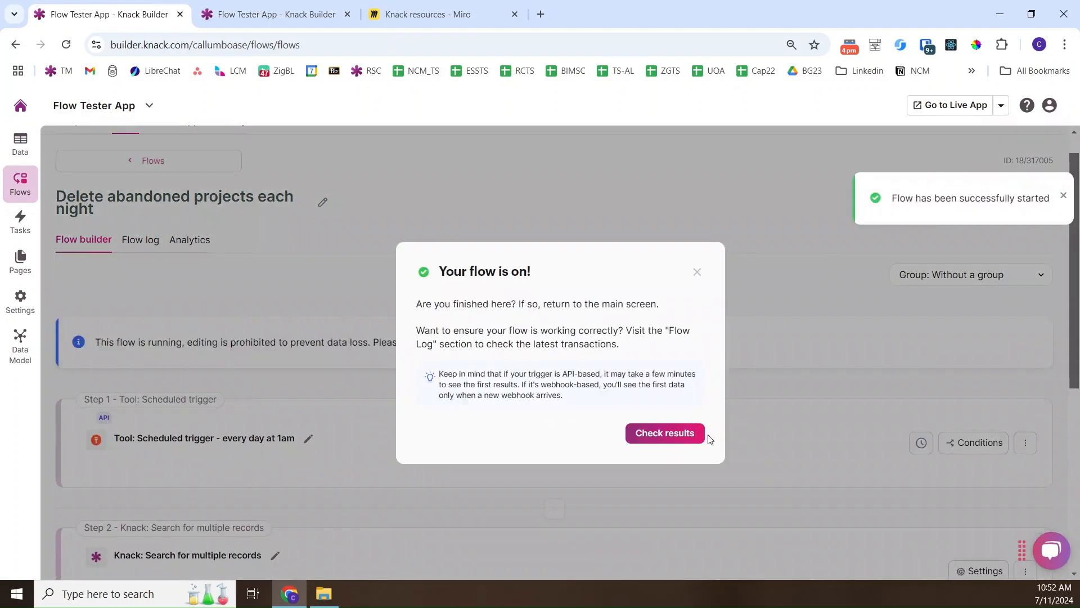
pyautogui.click(695, 273)
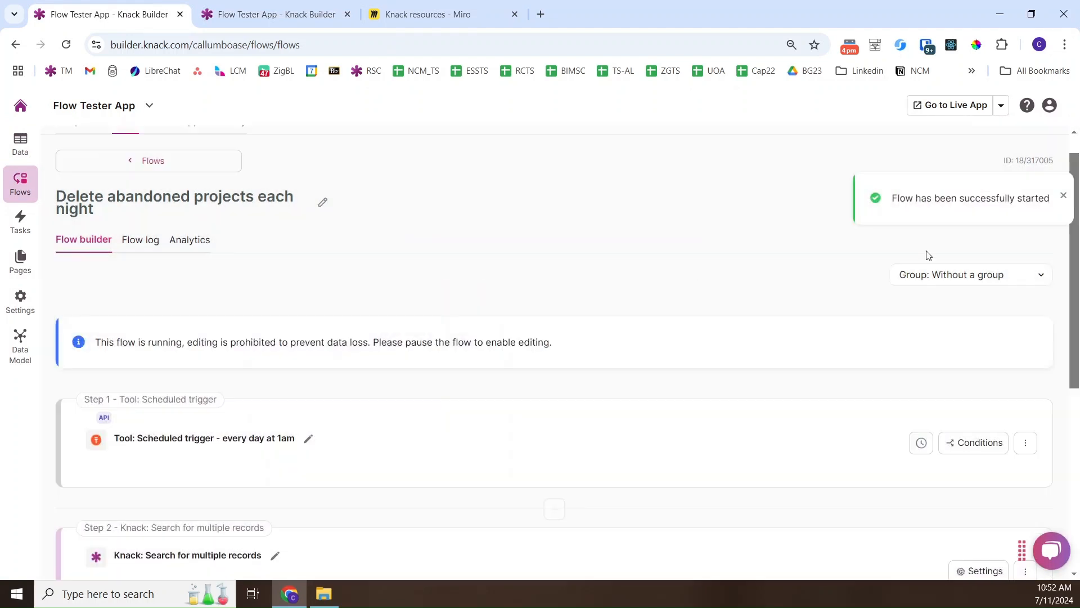
pyautogui.click(1063, 195)
pyautogui.scroll(1, 263, 328)
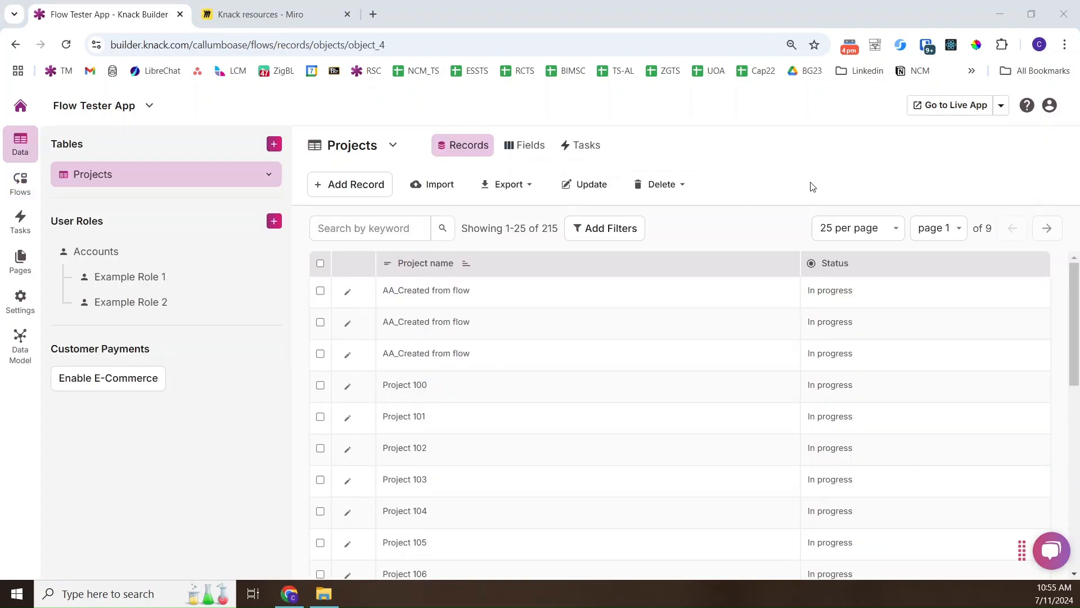
# Open the flows area, look at the templates marketplace and return to the list of flows
pyautogui.click(819, 173)
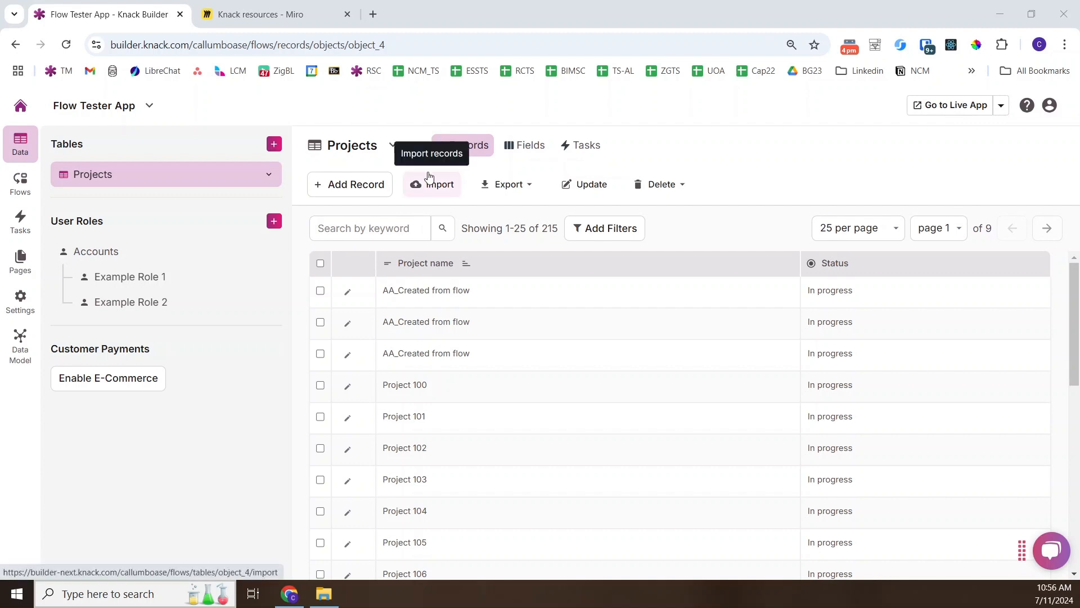
pyautogui.click(13, 185)
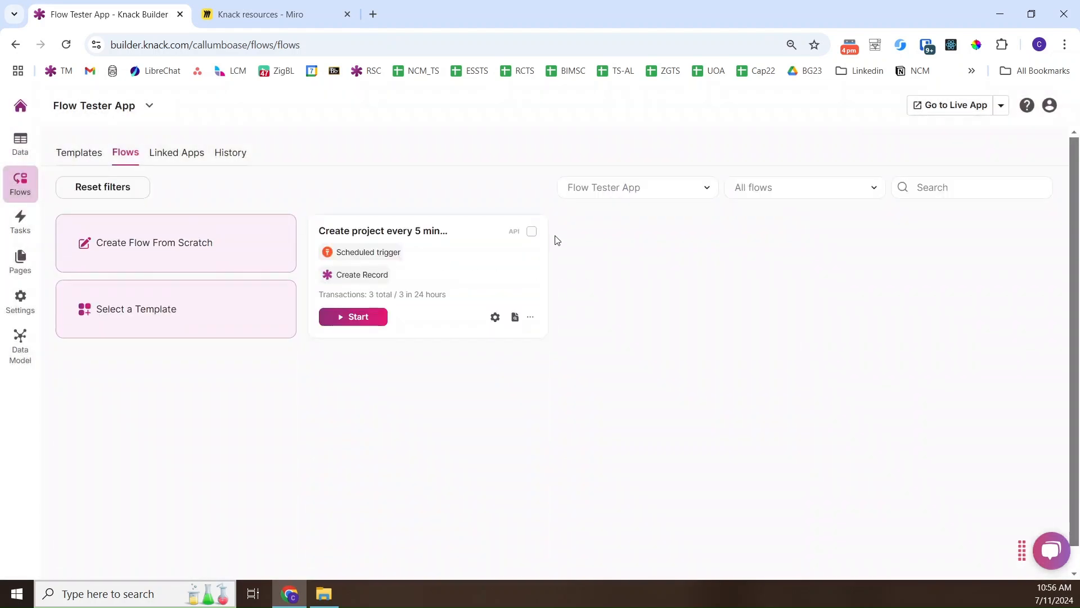
pyautogui.click(82, 153)
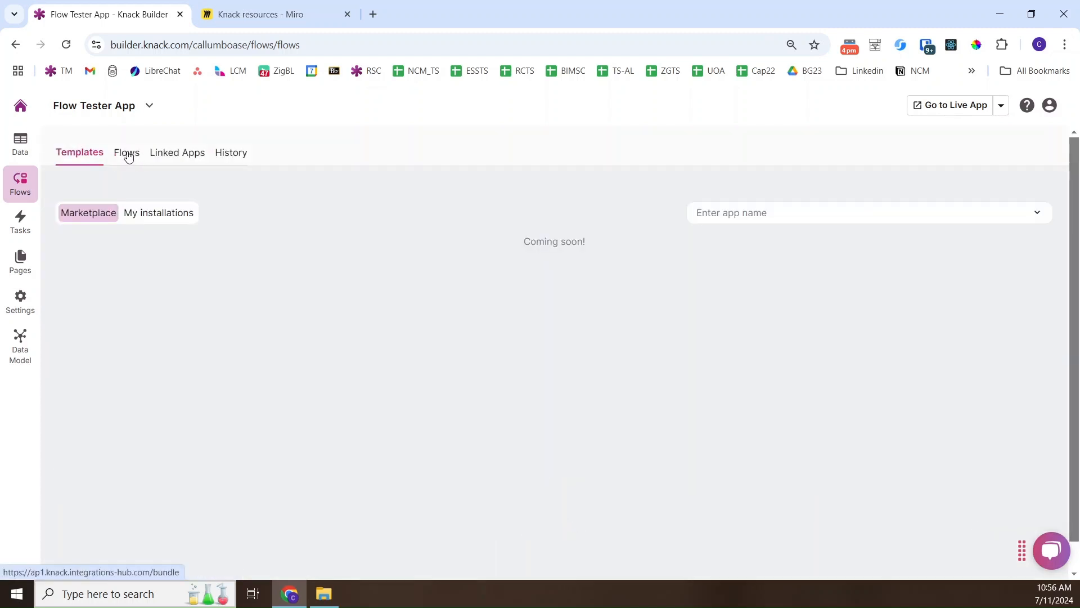
pyautogui.click(127, 154)
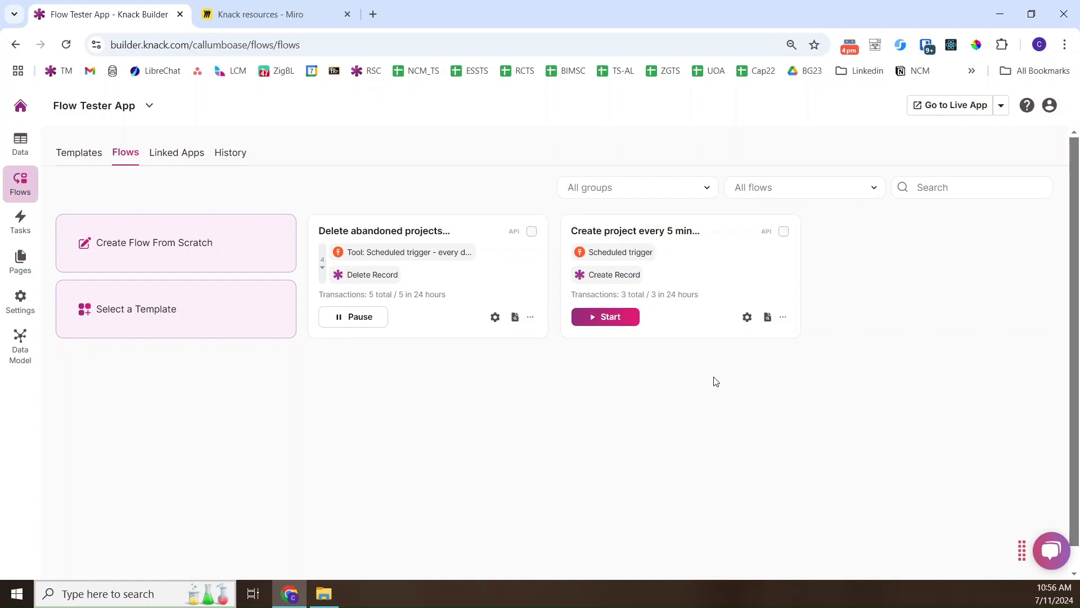
# Delete the "Create project every 5 min..." flow from the list of flows
pyautogui.click(782, 317)
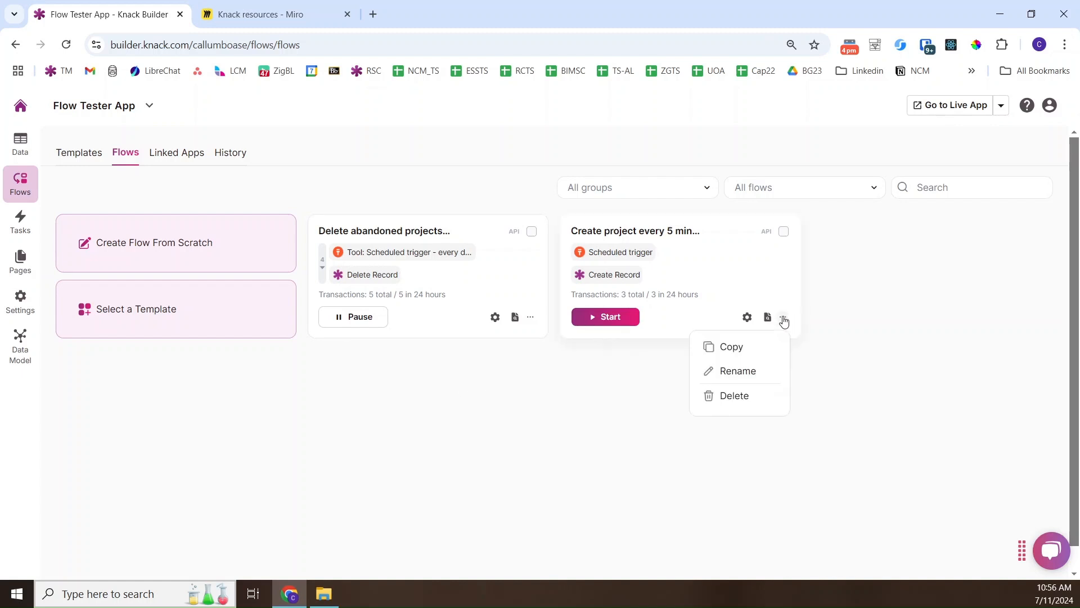
pyautogui.click(739, 401)
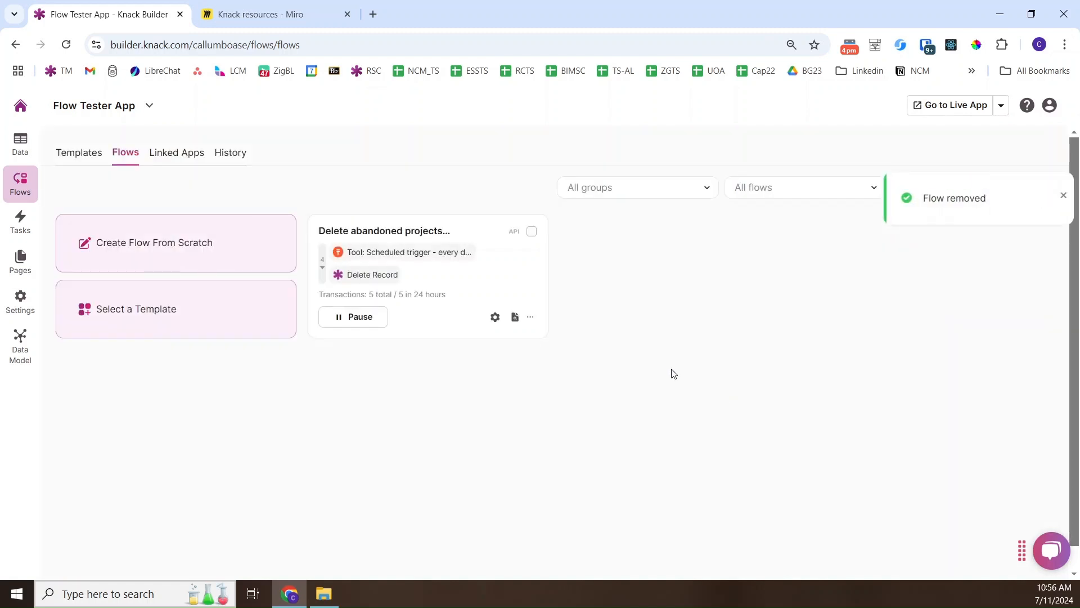
# Check the actions available for the "Delete abandoned projects..." flow, and open the history covering all flows
pyautogui.click(530, 318)
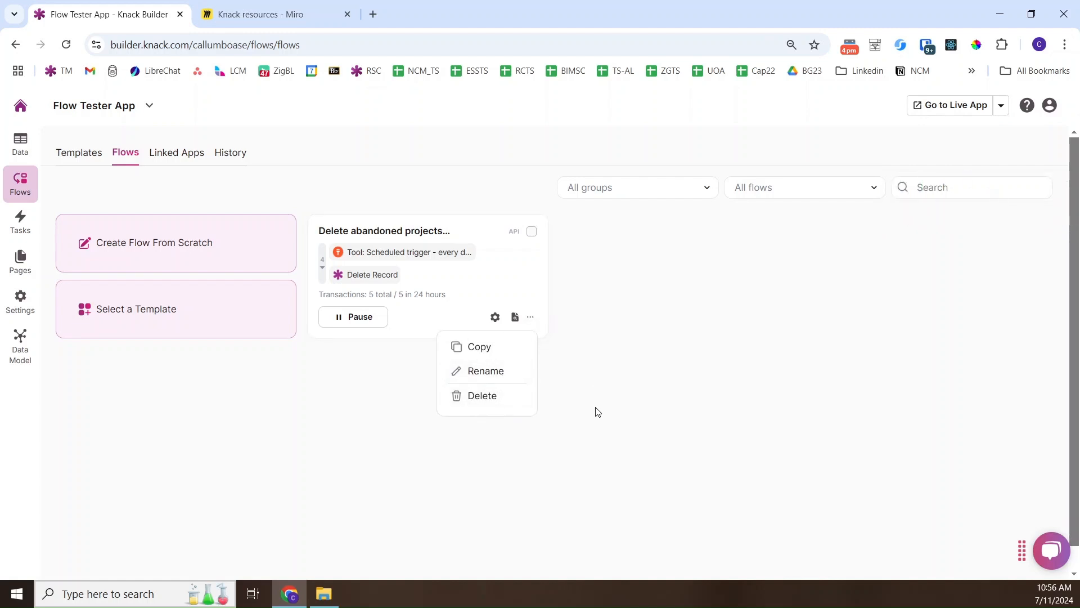
pyautogui.click(679, 390)
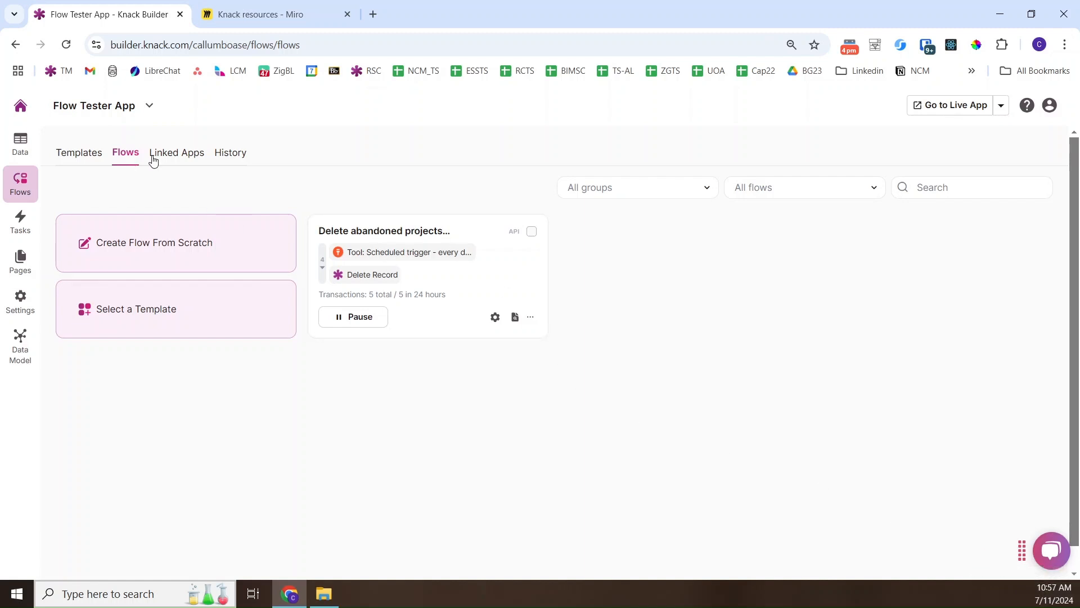
pyautogui.click(230, 161)
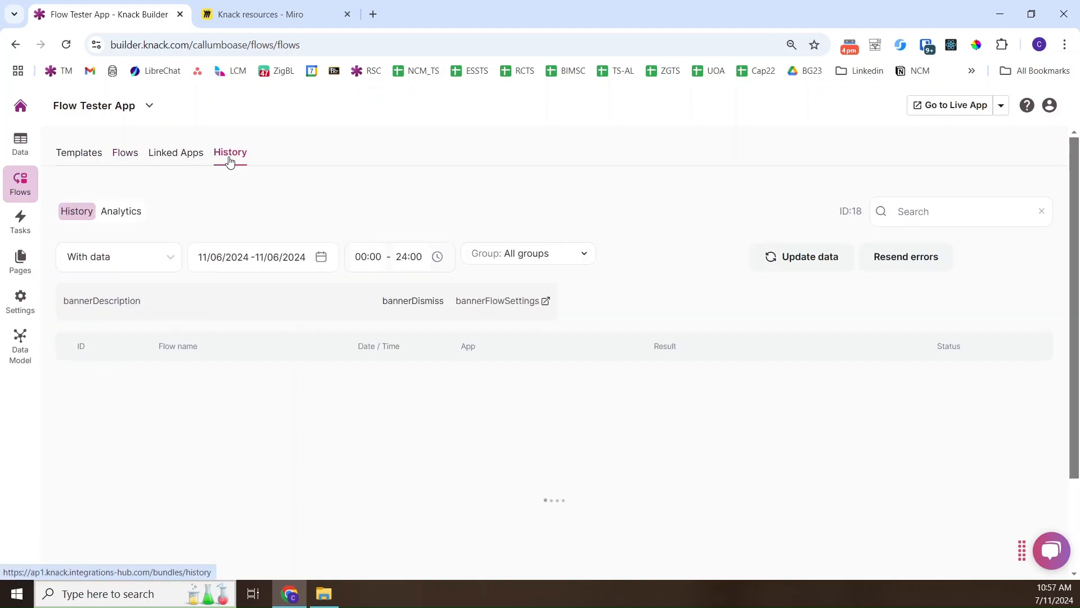